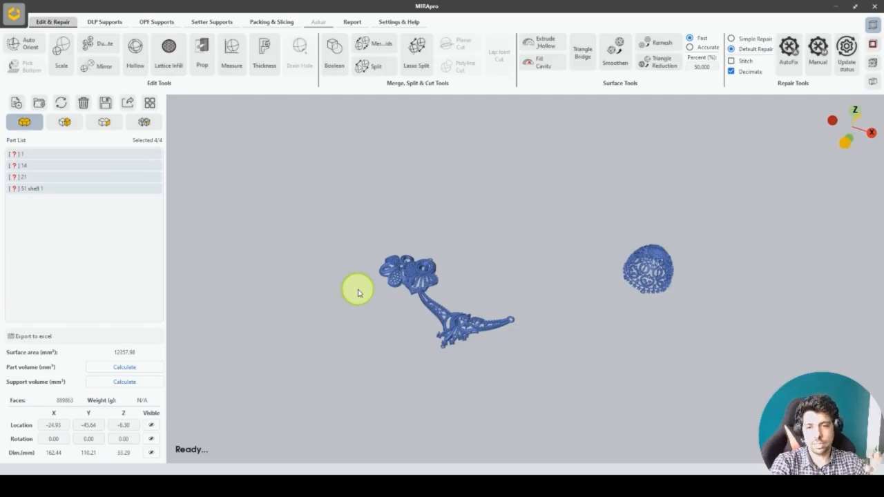
# Arrange all four jewellery parts side by side in a row, view them from above and clear the selection.
pyautogui.moveTo(358, 293); pyautogui.dragTo(414, 367)
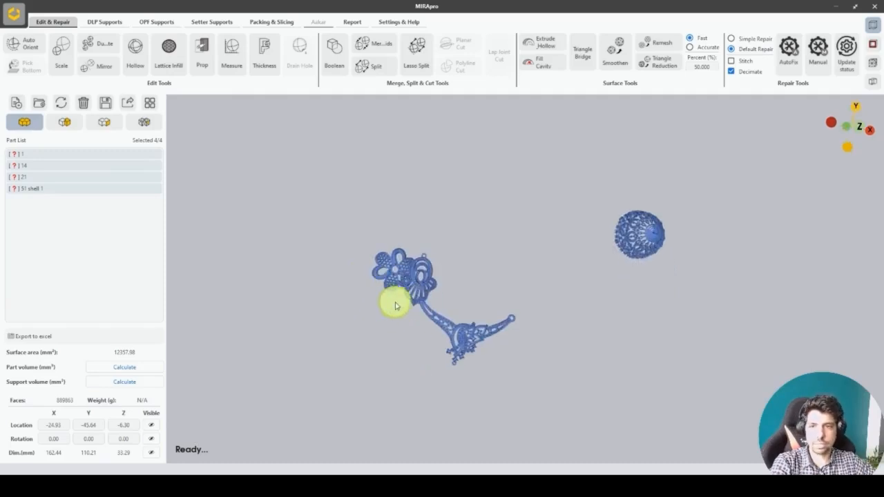
pyautogui.click(152, 104)
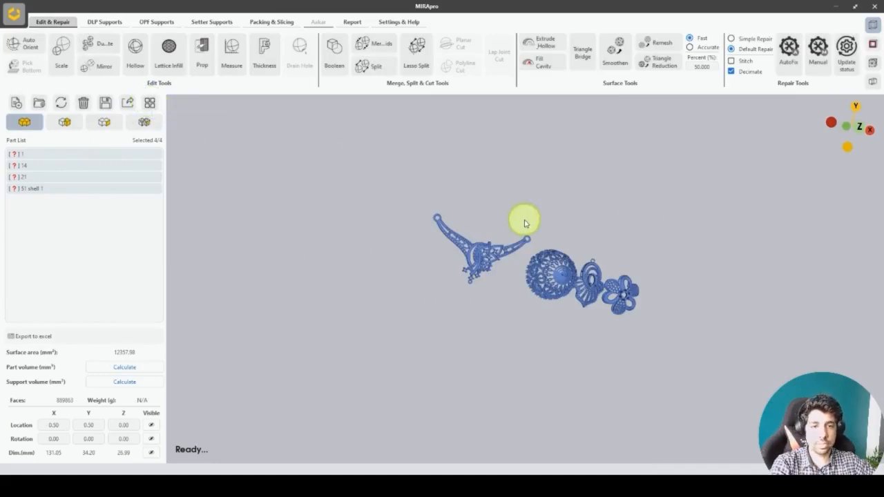
pyautogui.moveTo(523, 217); pyautogui.dragTo(519, 236, button='middle')
pyautogui.click(861, 131)
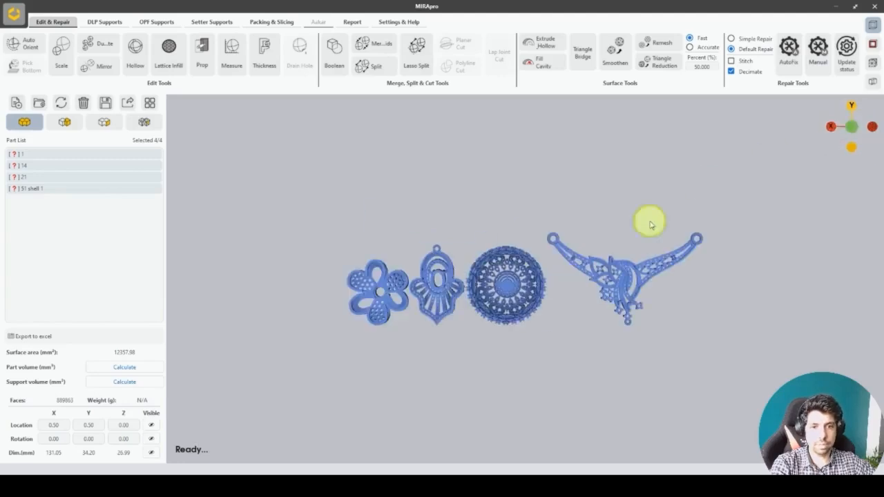
pyautogui.click(851, 126)
pyautogui.scroll(3, 504, 304)
pyautogui.click(469, 311)
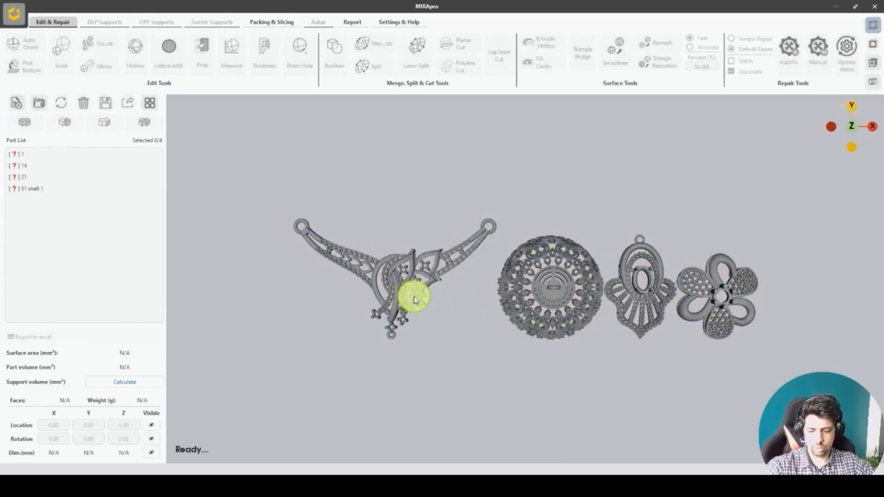
# Examine the necklace, dome, pendant and flower parts up close from several angles.
pyautogui.scroll(2, 414, 298)
pyautogui.scroll(5, 414, 298)
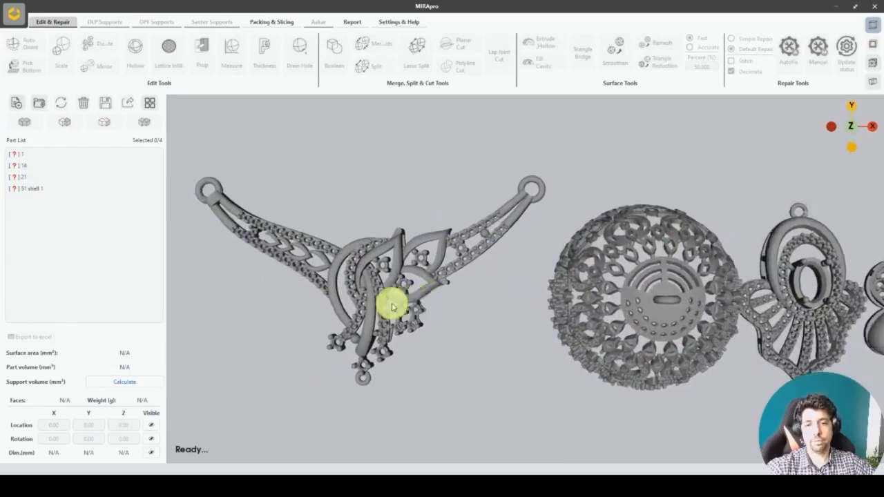
pyautogui.moveTo(502, 273); pyautogui.dragTo(578, 187, button='middle')
pyautogui.scroll(3, 661, 241)
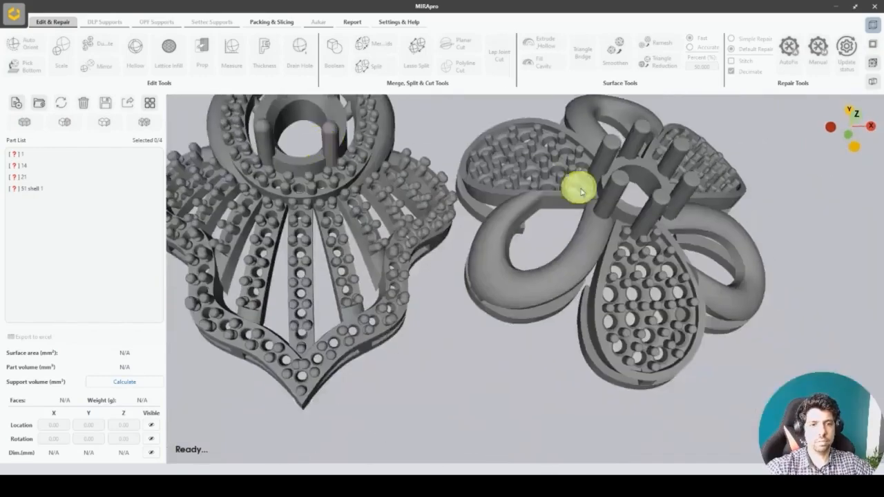
pyautogui.scroll(5, 580, 260)
pyautogui.scroll(-6, 529, 290)
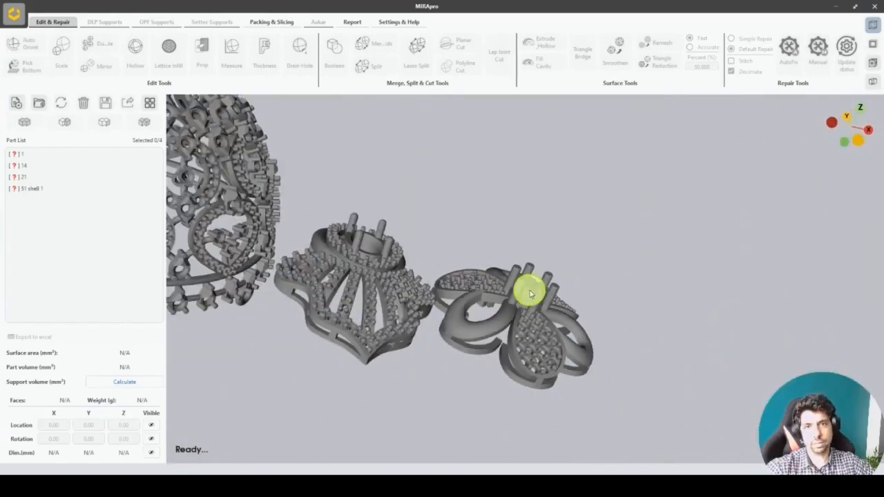
pyautogui.moveTo(481, 251); pyautogui.dragTo(724, 279, button='middle')
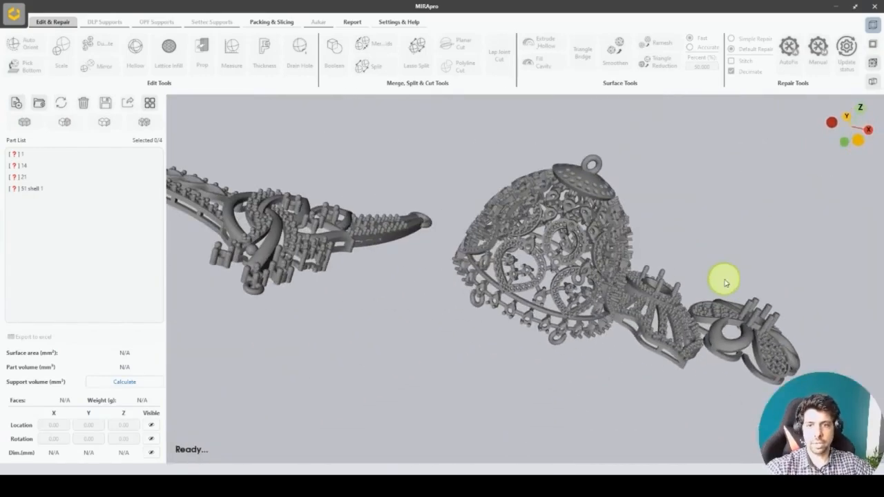
# Select flower part 1, look at the Aakar tools for it and return to the editing tools.
pyautogui.click(88, 153)
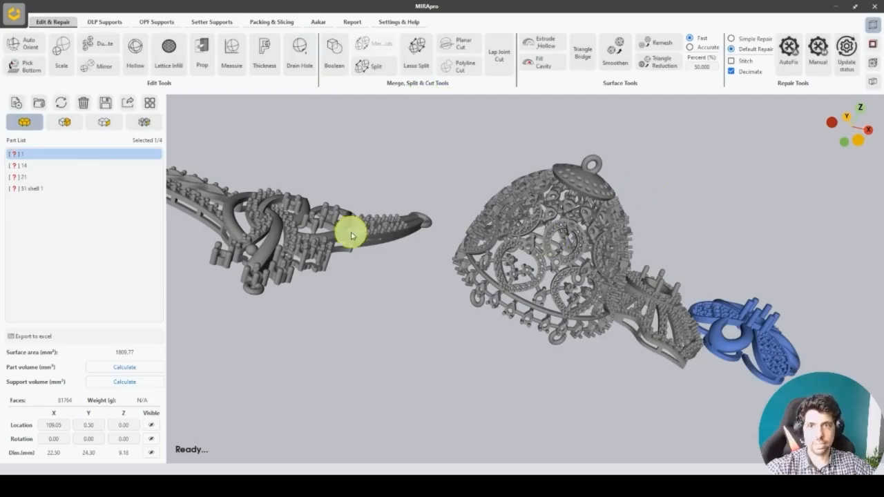
pyautogui.click(317, 21)
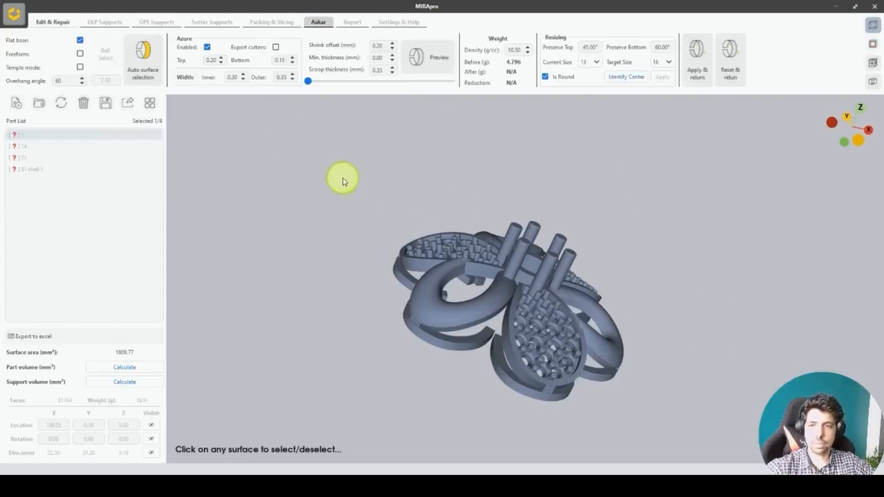
pyautogui.click(43, 23)
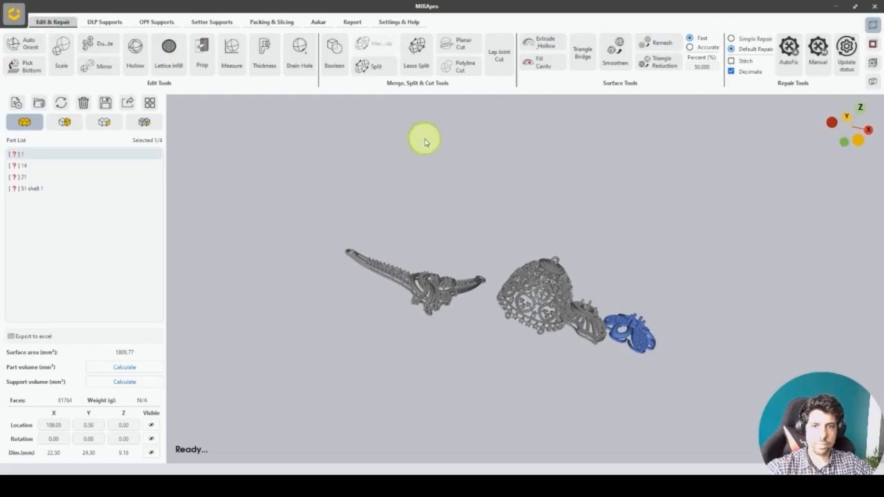
# Check the program's version and build information and return to the editing tools.
pyautogui.click(407, 24)
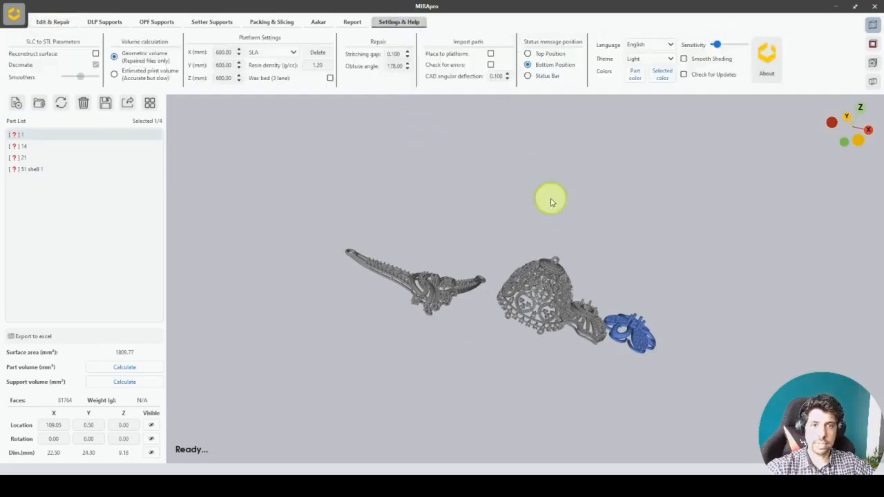
pyautogui.click(768, 69)
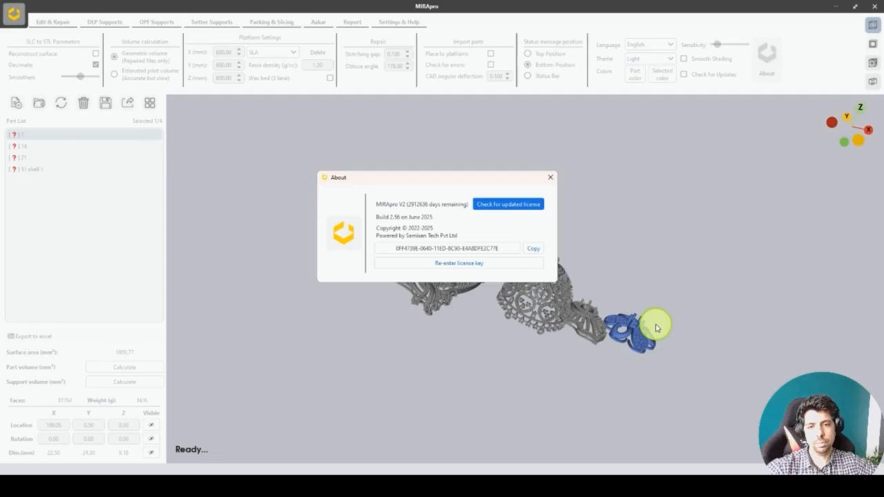
pyautogui.click(548, 178)
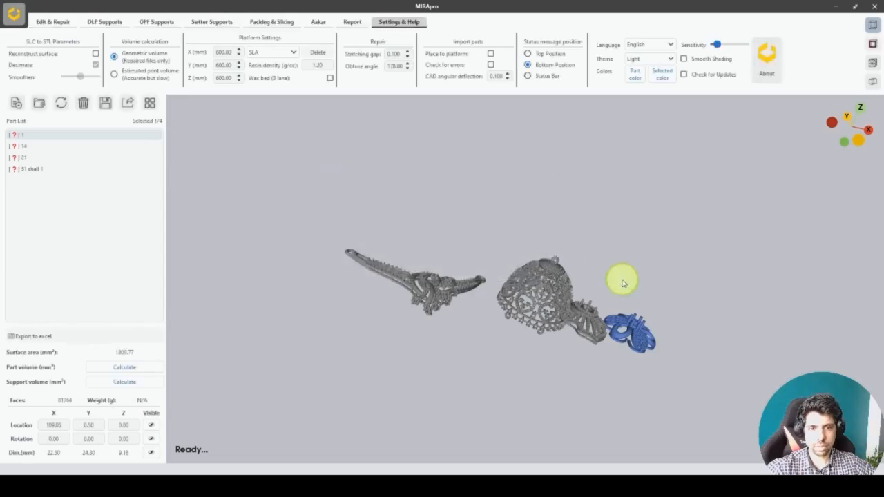
pyautogui.click(51, 22)
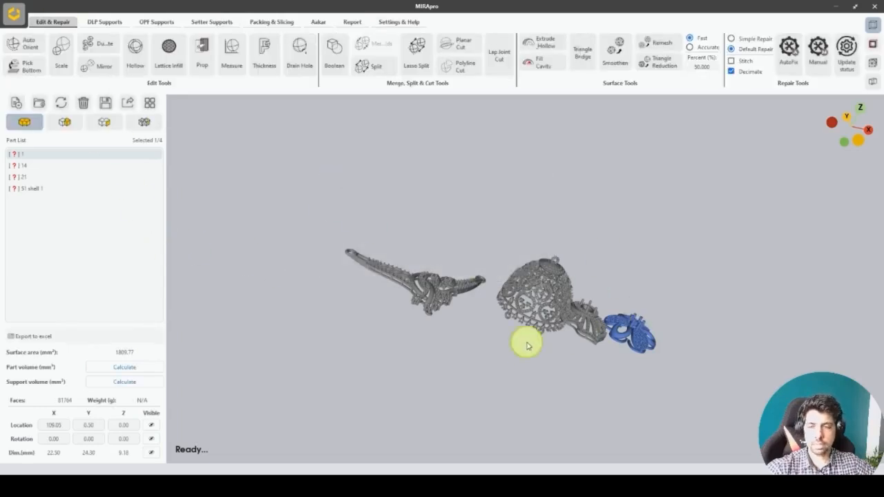
# Open Shell Repair for part 1 and go through its individual shells to see which geometry each one represents.
pyautogui.doubleClick(83, 157)
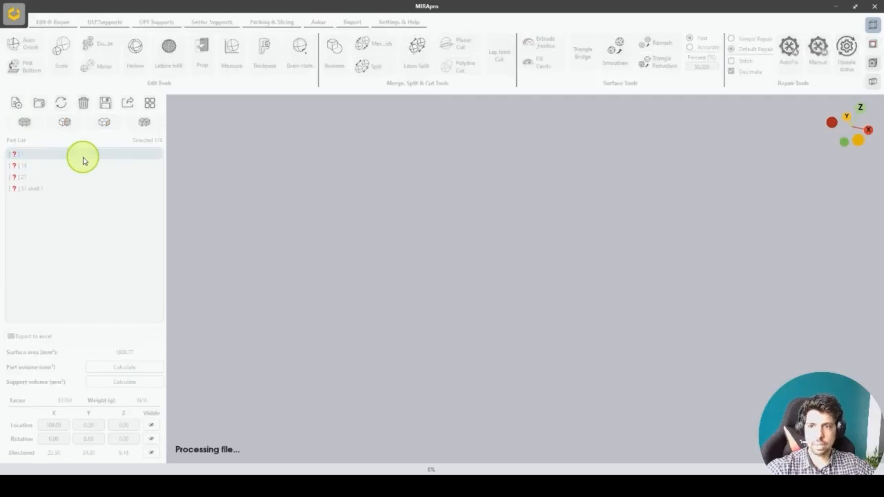
pyautogui.moveTo(384, 82); pyautogui.dragTo(191, 73)
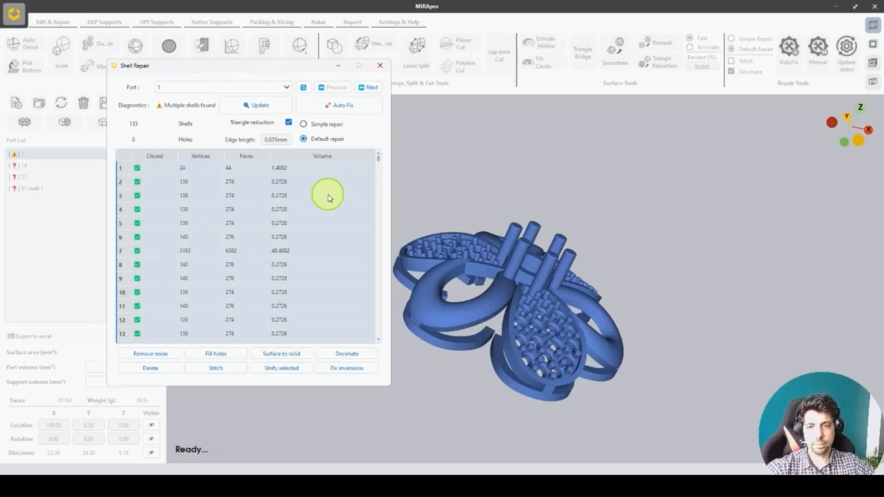
pyautogui.click(263, 196)
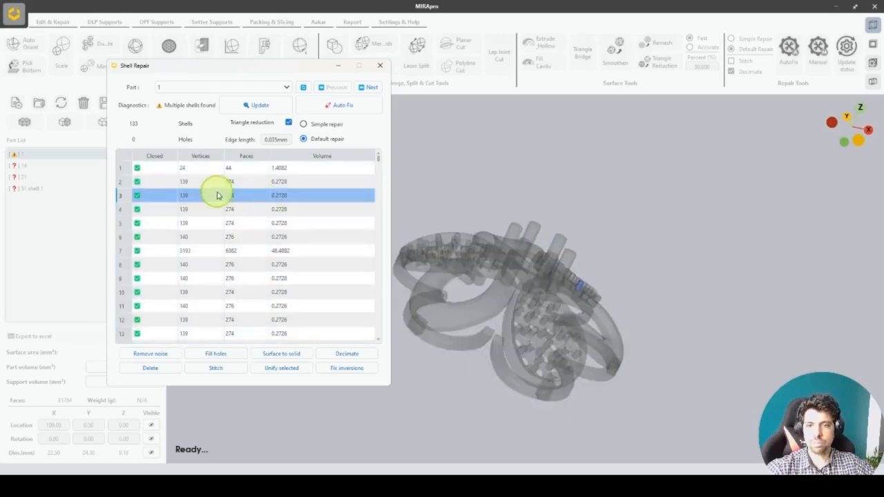
pyautogui.click(159, 172)
pyautogui.press('Down')
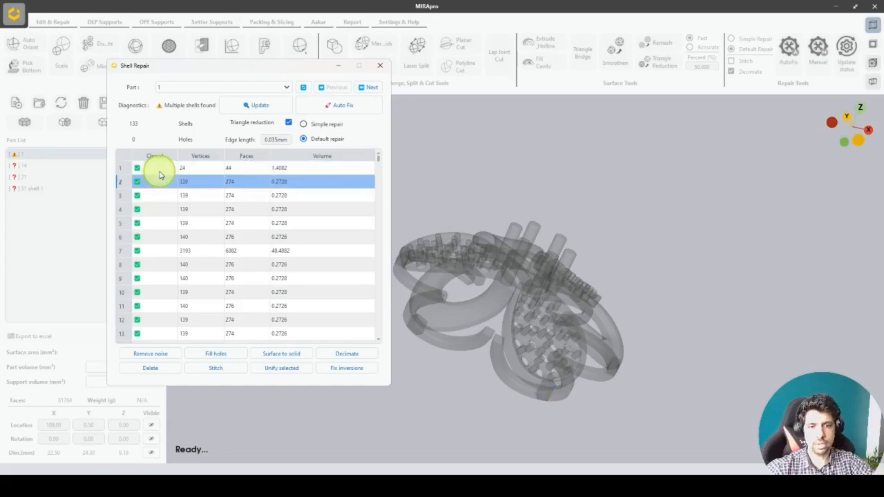
pyautogui.press('Down')
pyautogui.press('Down')
pyautogui.press('Down')
pyautogui.press('Down')
pyautogui.press('Down')
pyautogui.press('Down')
pyautogui.press('Down')
pyautogui.press('Down')
pyautogui.press('Down')
pyautogui.press('Down')
pyautogui.press('Down')
pyautogui.press('Down')
pyautogui.press('Down')
pyautogui.press('Down')
pyautogui.press('Down')
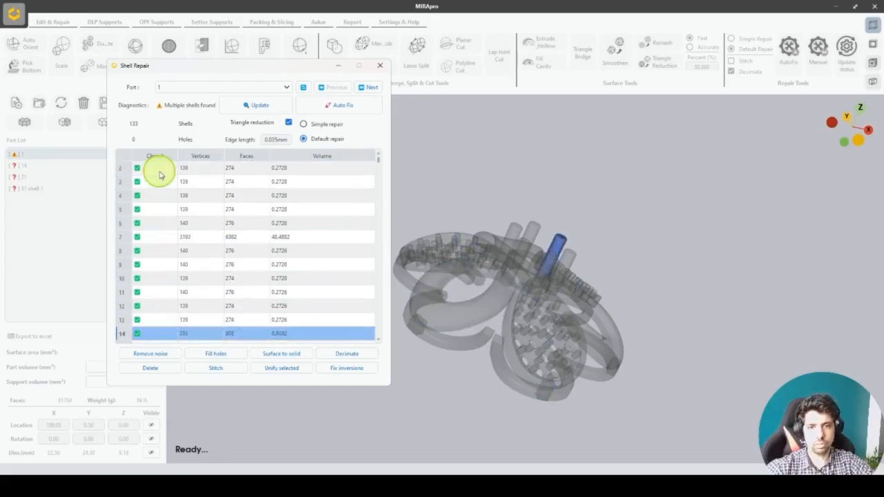
pyautogui.scroll(2, 163, 179)
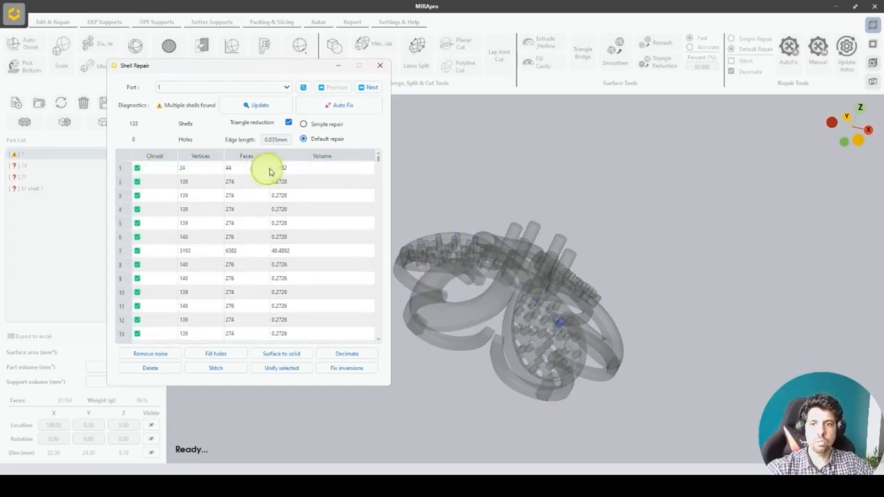
# Sort the shells of part 1 by volume from largest to smallest and examine the larger shells one by one.
pyautogui.click(291, 159)
pyautogui.click(290, 160)
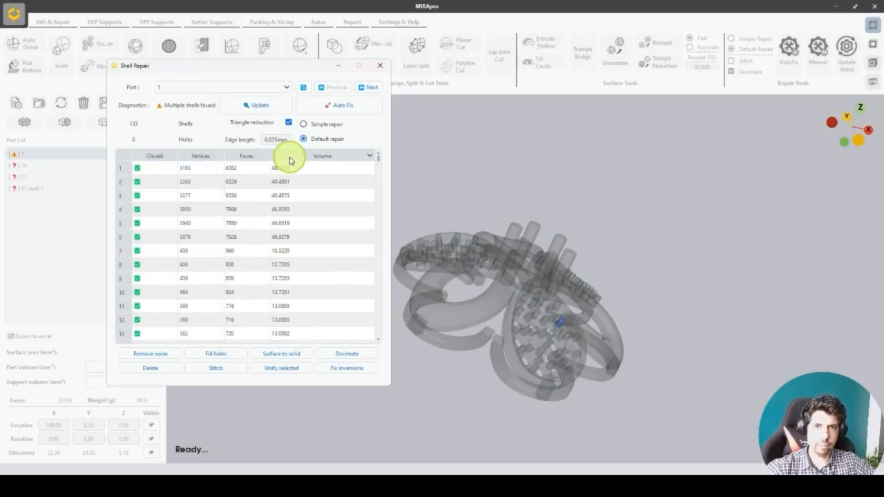
pyautogui.click(295, 171)
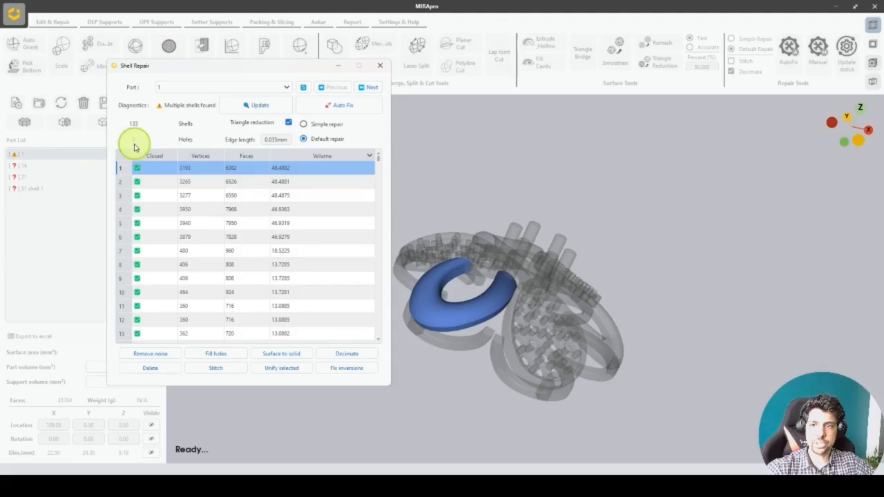
pyautogui.click(167, 196)
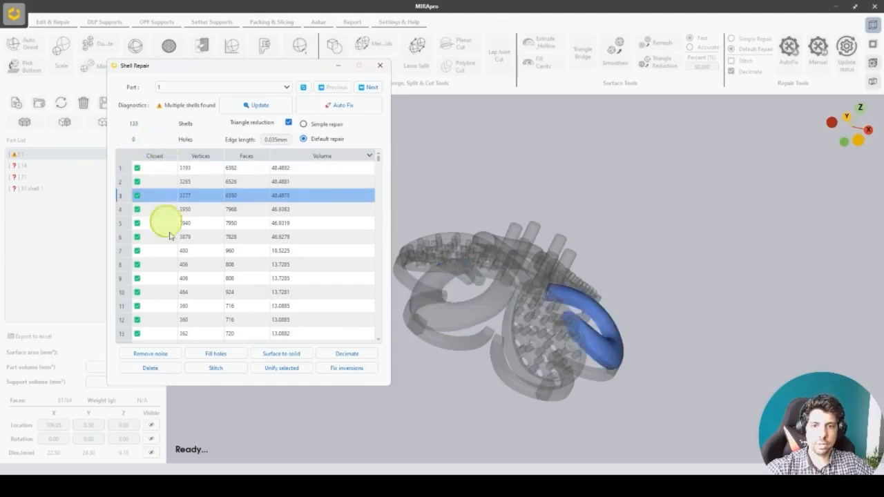
pyautogui.click(177, 264)
pyautogui.press('Down')
pyautogui.press('Down')
pyautogui.press('Down')
pyautogui.press('Down')
pyautogui.press('Down')
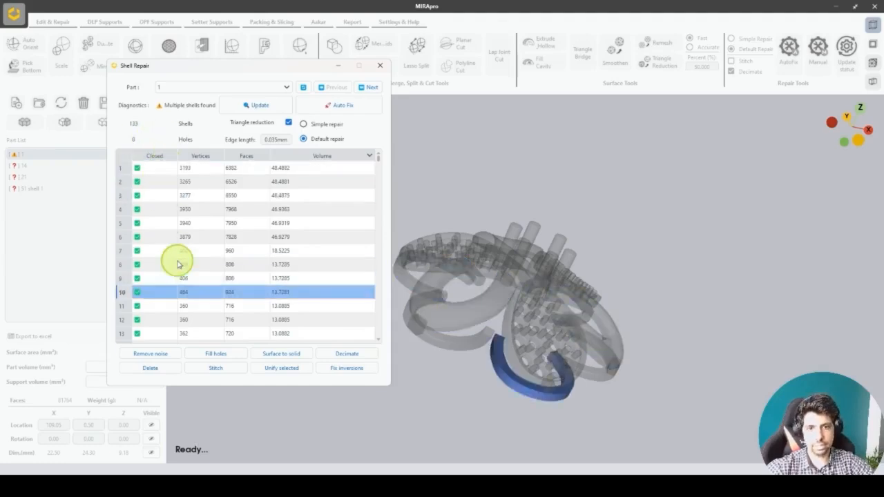
pyautogui.press('Down')
pyautogui.press('Down')
pyautogui.press('Down')
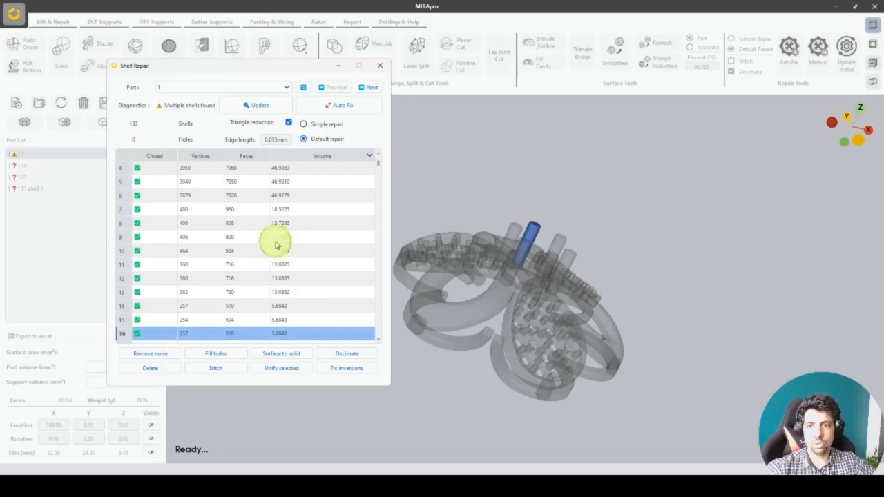
# Turn off triangle reduction and choose simple repair for part 1, then close Shell Repair.
pyautogui.click(289, 122)
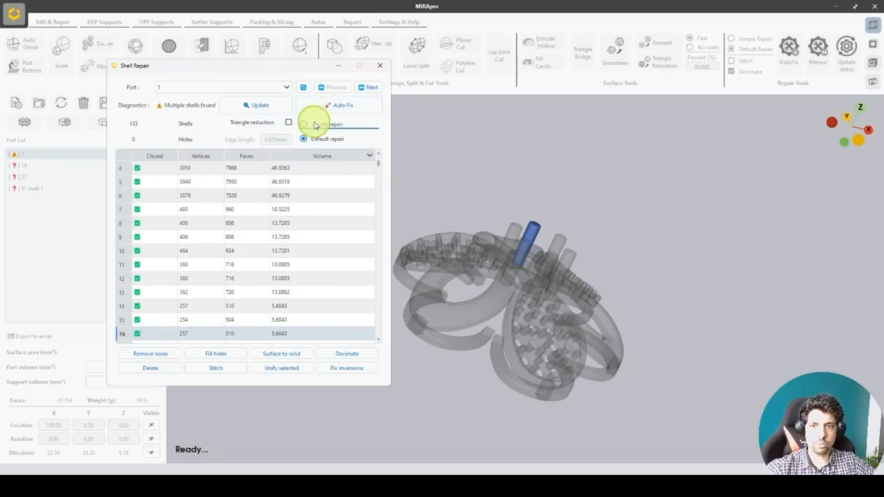
pyautogui.click(306, 124)
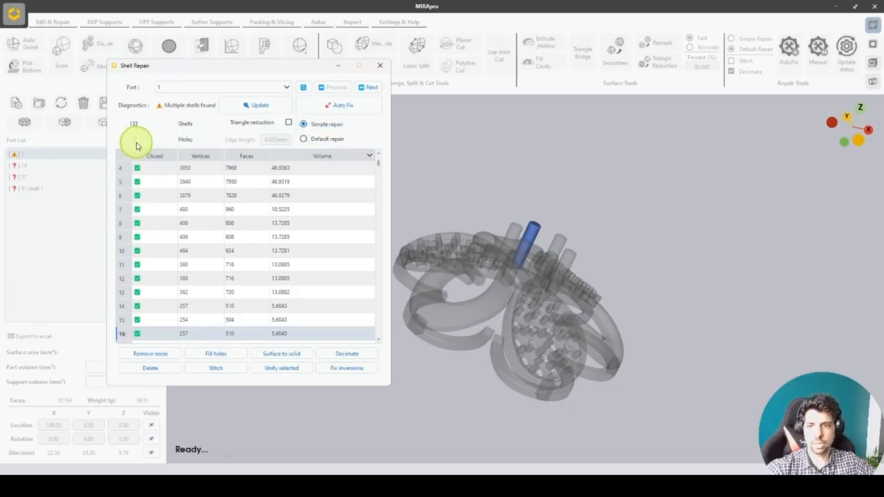
pyautogui.click(153, 356)
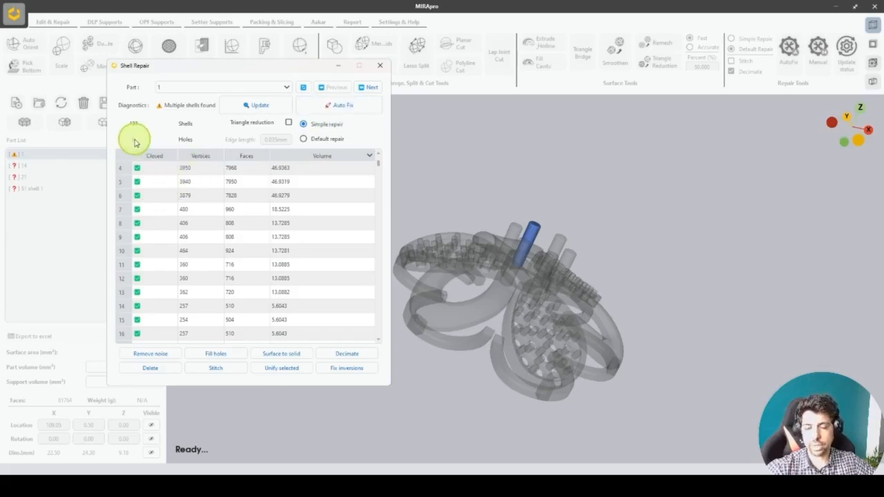
pyautogui.click(219, 181)
pyautogui.click(380, 67)
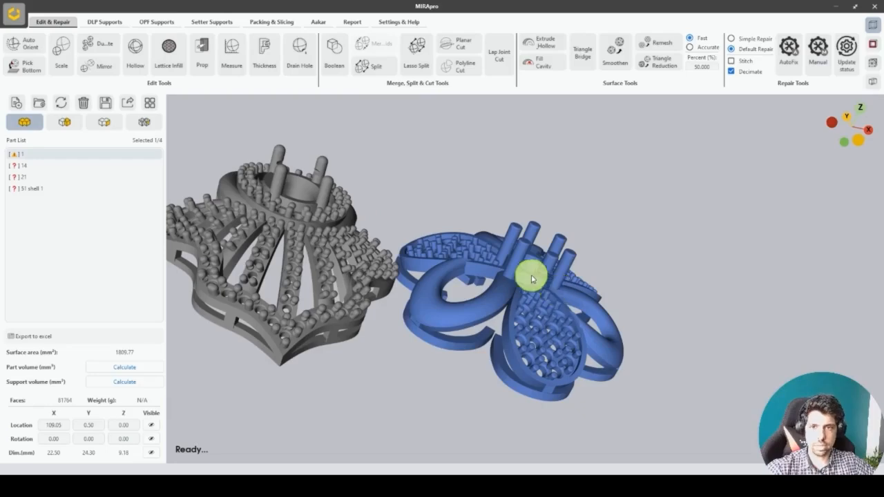
# Open flower part 1 in Aakar, examine its underside and flat base, and open the overhang angle for editing.
pyautogui.click(319, 21)
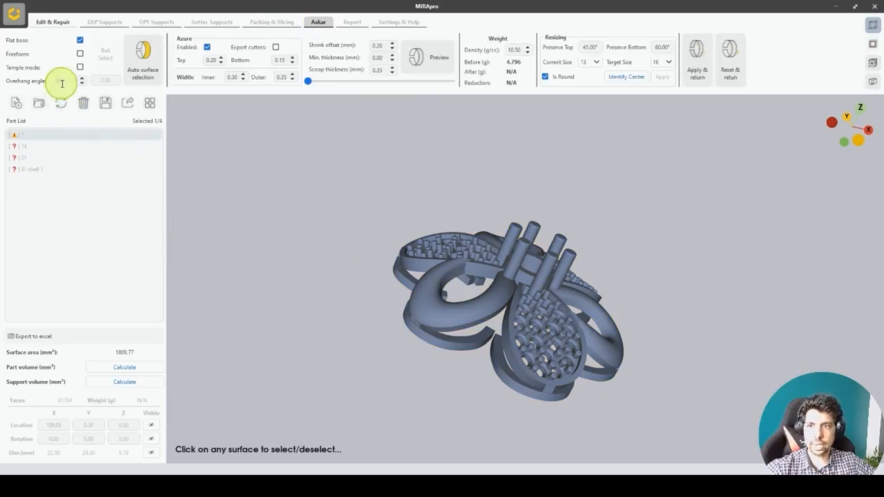
pyautogui.click(489, 317)
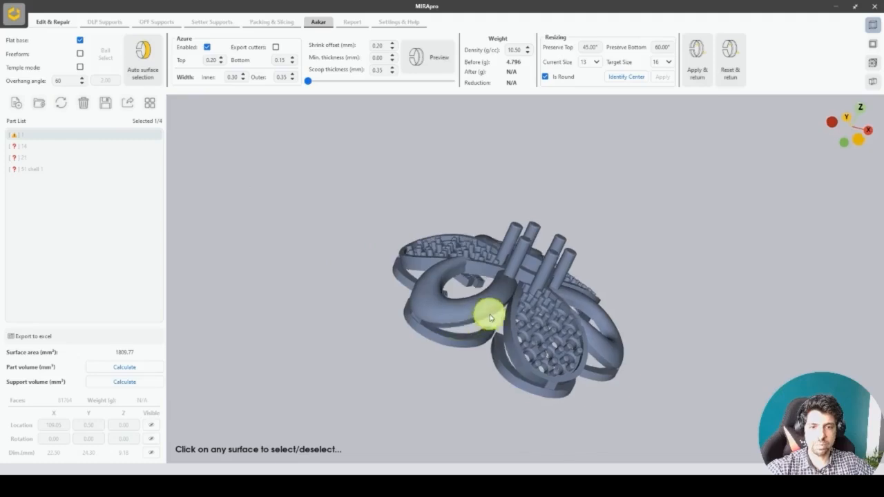
pyautogui.moveTo(490, 318); pyautogui.dragTo(720, 155, button='middle')
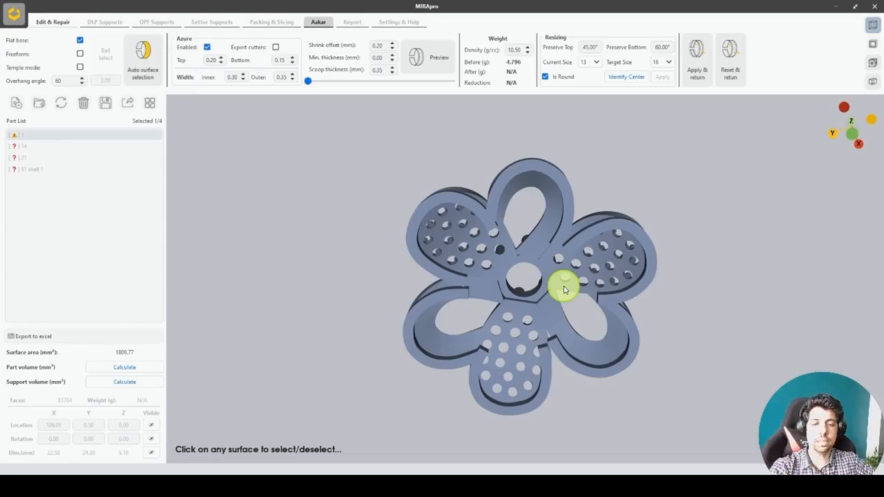
pyautogui.moveTo(564, 289); pyautogui.dragTo(549, 429, button='middle')
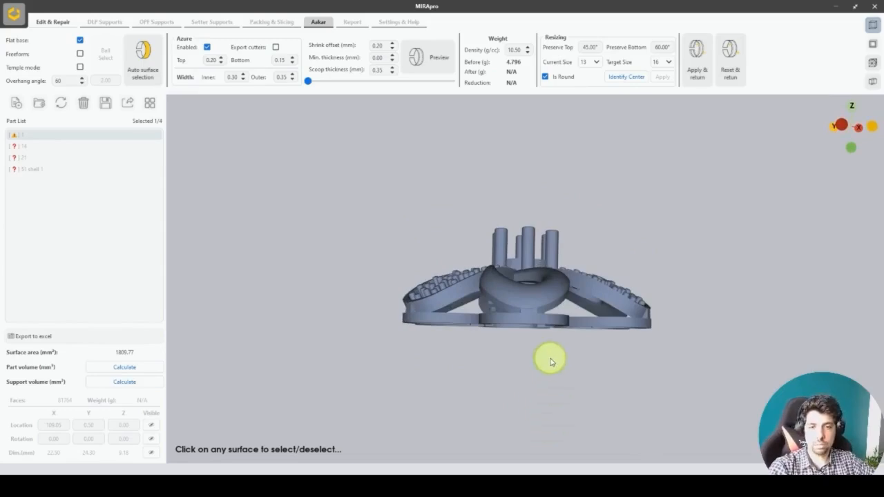
pyautogui.click(65, 81)
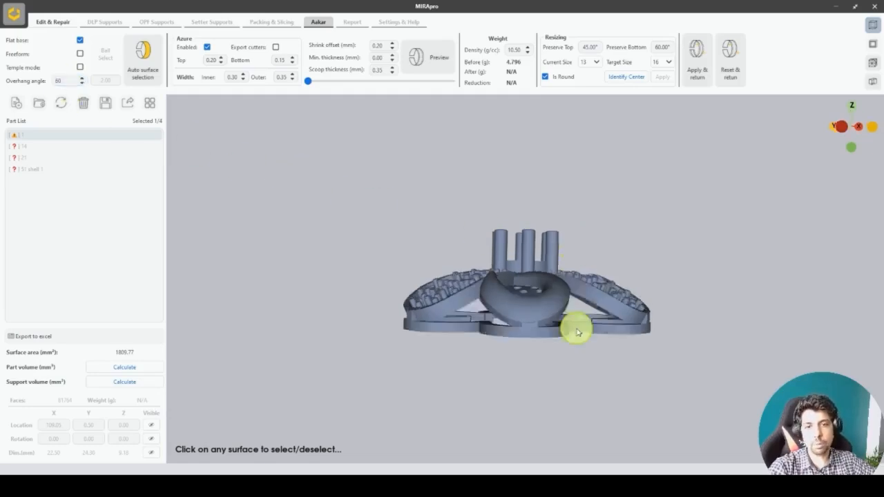
# Run the automatic surface selection on the flower with a 60° overhang angle and inspect the selected surfaces from the underside.
pyautogui.moveTo(574, 327); pyautogui.dragTo(496, 244, button='middle')
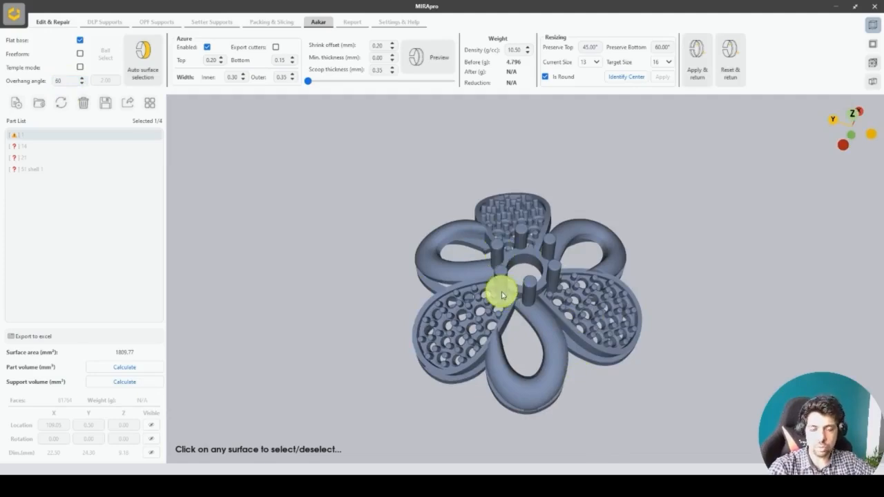
pyautogui.click(152, 66)
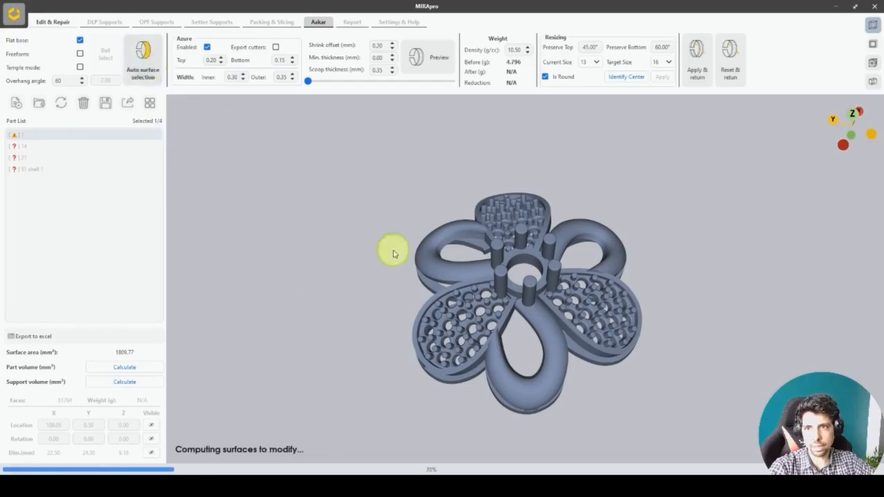
pyautogui.click(474, 315)
pyautogui.moveTo(474, 316); pyautogui.dragTo(593, 152, button='right')
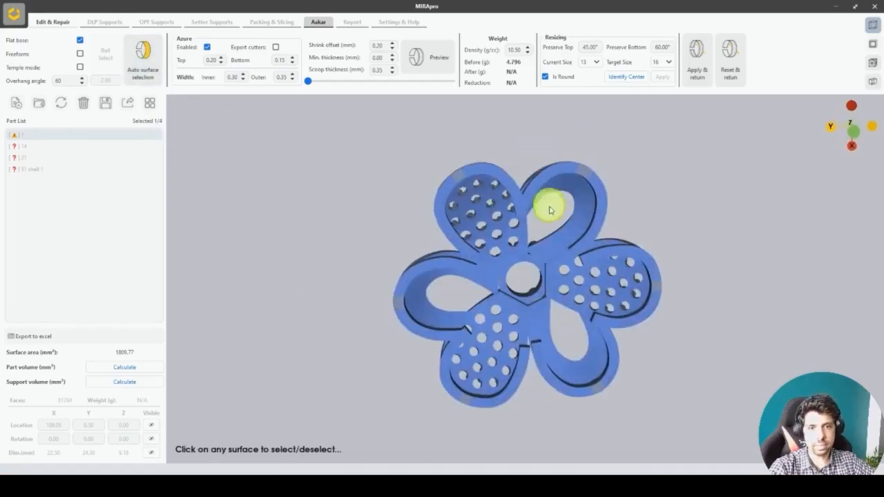
pyautogui.scroll(3, 484, 263)
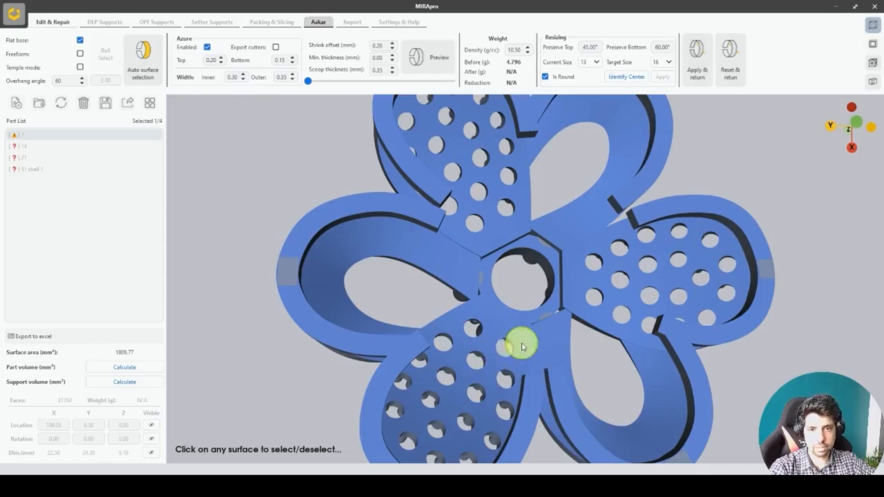
# Mark the small flat patch at the outer tip of each of the six petals on the flower's underside.
pyautogui.moveTo(751, 319); pyautogui.dragTo(488, 282, button='right')
pyautogui.click(475, 257)
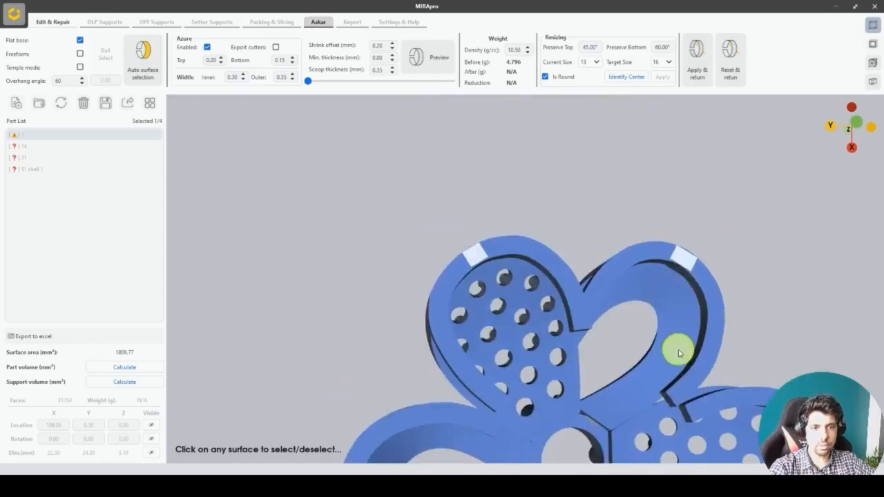
pyautogui.moveTo(677, 351); pyautogui.dragTo(677, 322, button='right')
pyautogui.moveTo(606, 369); pyautogui.dragTo(640, 333, button='right')
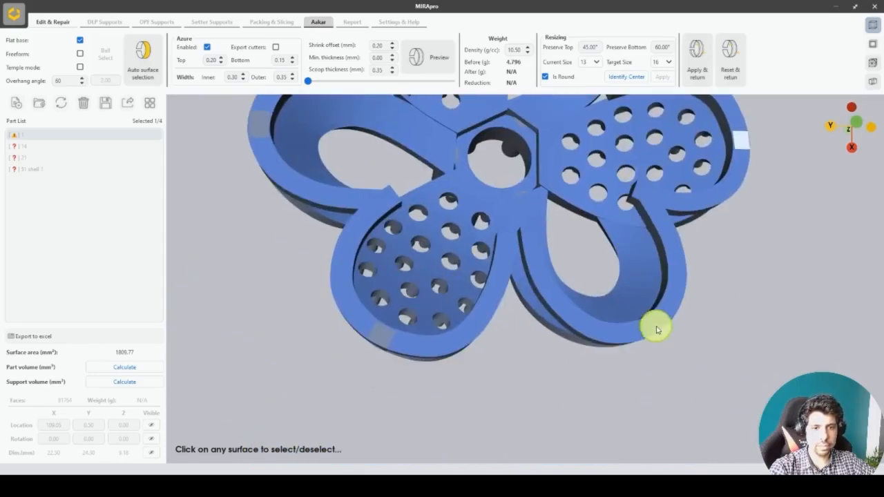
pyautogui.moveTo(403, 257); pyautogui.dragTo(466, 360, button='right')
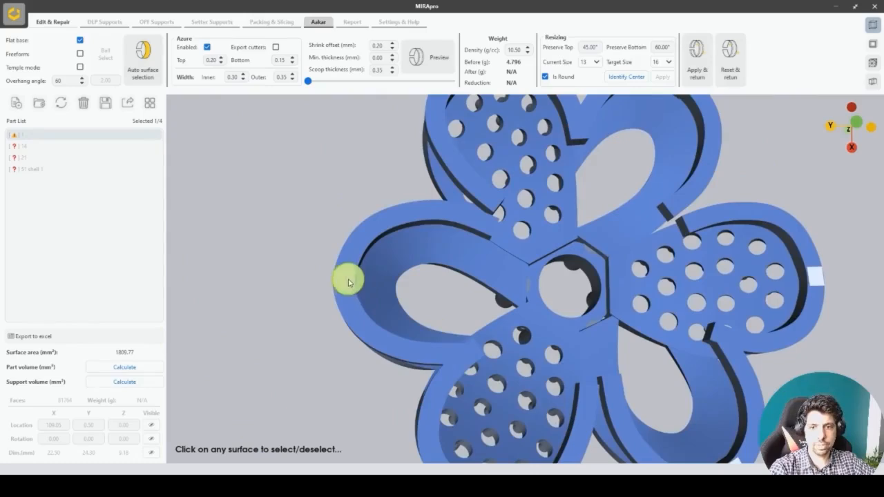
pyautogui.moveTo(353, 282); pyautogui.dragTo(517, 281, button='right')
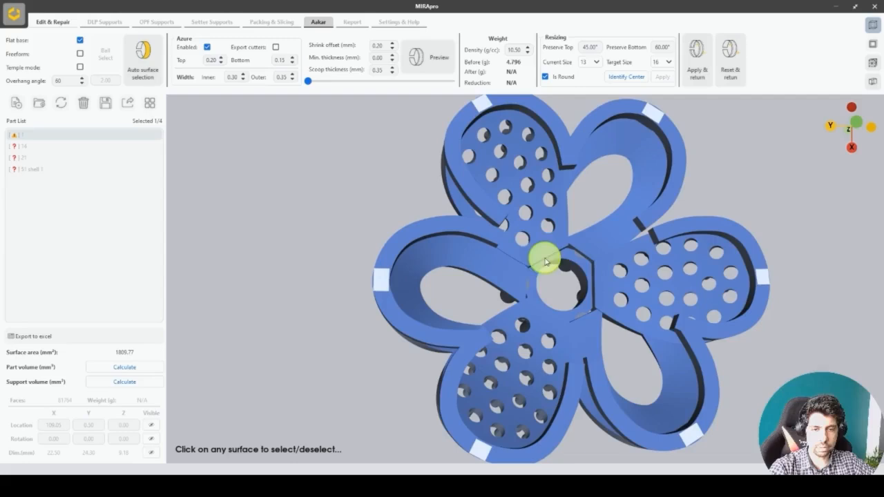
# Mark the undersides of the three perforated petals as Azure surfaces.
pyautogui.moveTo(529, 231); pyautogui.dragTo(504, 162)
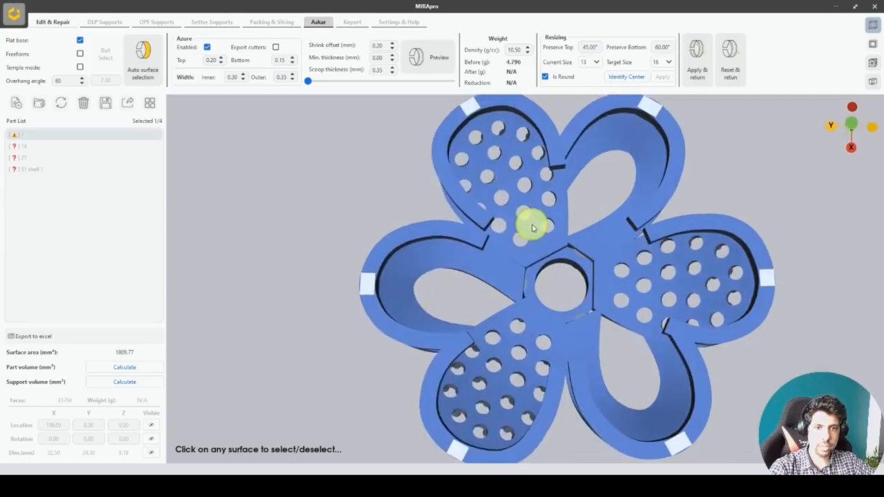
pyautogui.click(527, 243)
pyautogui.click(598, 271)
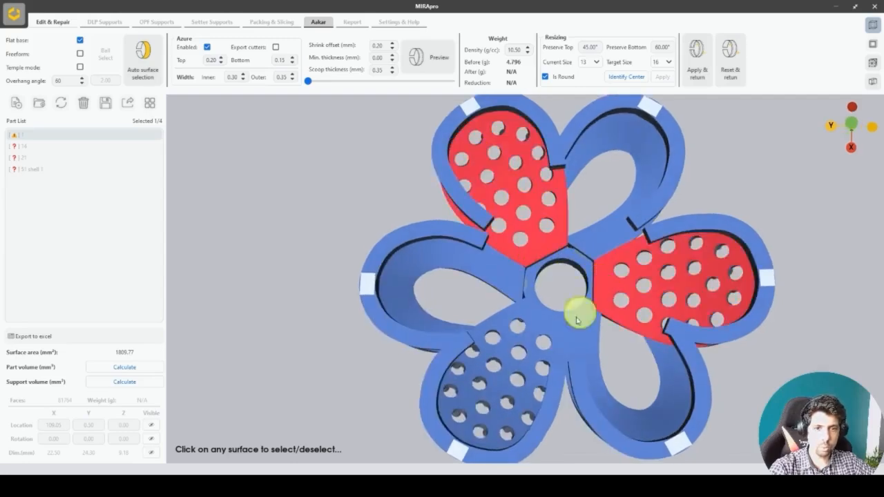
pyautogui.click(530, 328)
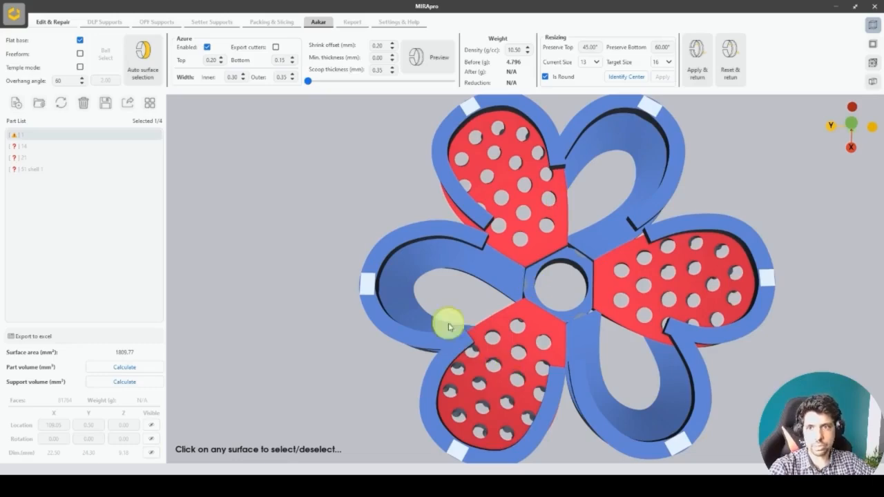
# Keep Azure enabled with its current thickness and width values and generate the weight-reduction preview.
pyautogui.click(206, 48)
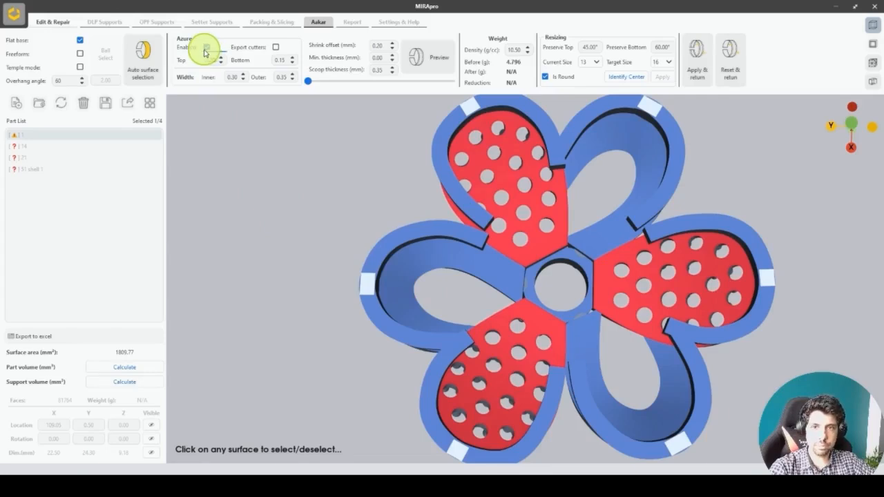
pyautogui.click(206, 48)
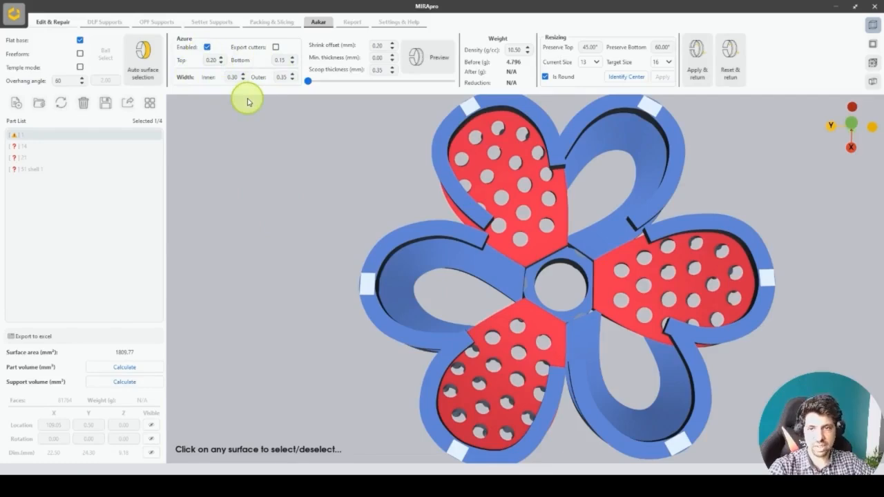
pyautogui.click(426, 61)
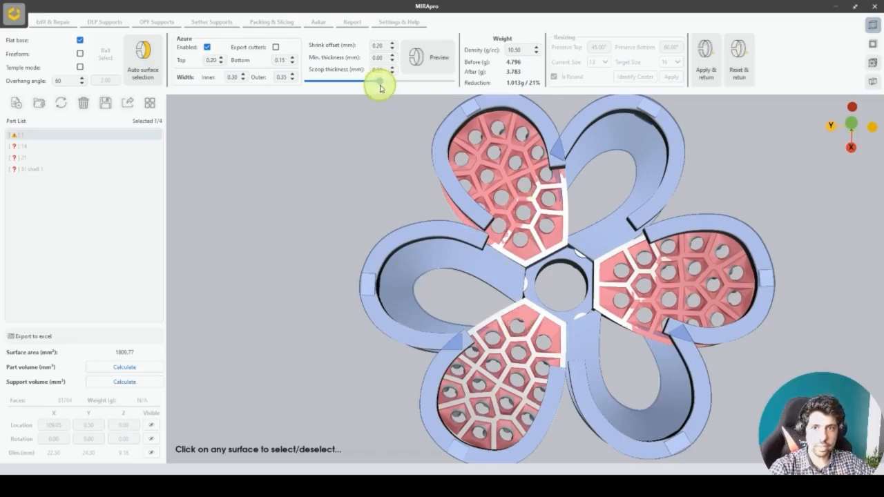
# Compare the original and reduced flower by fading the preview between them, and examine the honeycomb cells and hole rims close up.
pyautogui.moveTo(380, 81); pyautogui.dragTo(304, 83)
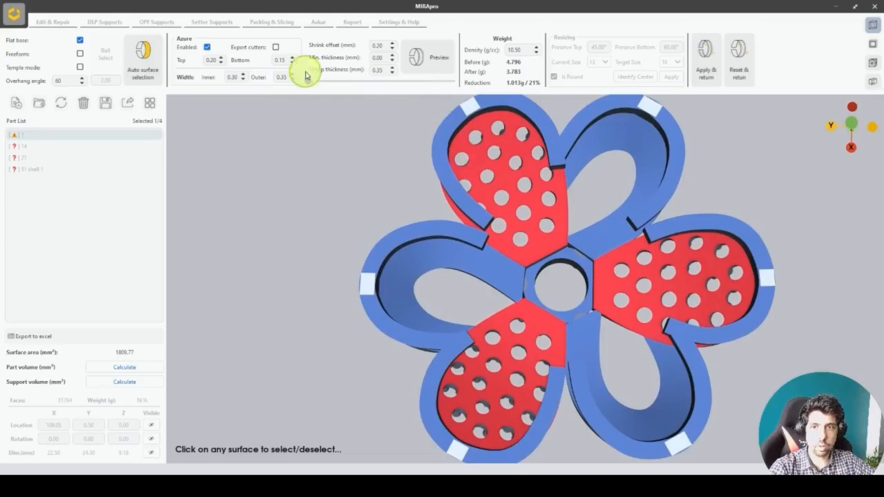
pyautogui.moveTo(308, 85); pyautogui.dragTo(453, 83)
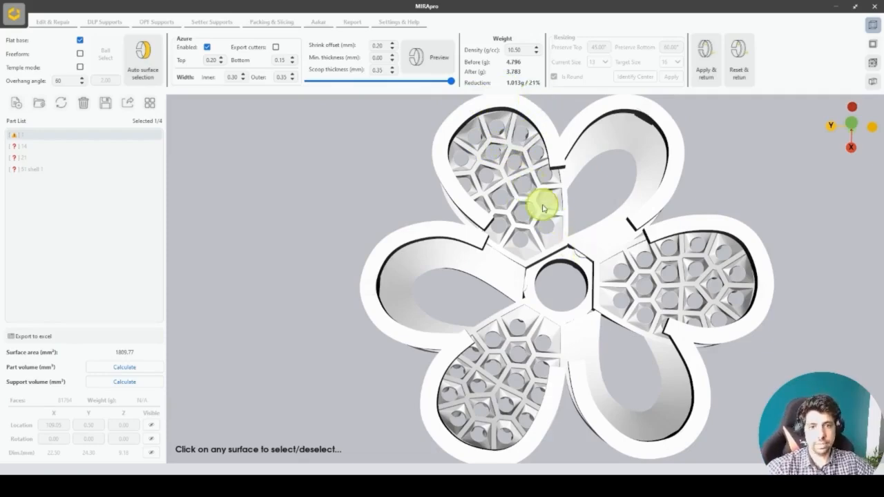
pyautogui.scroll(6, 542, 208)
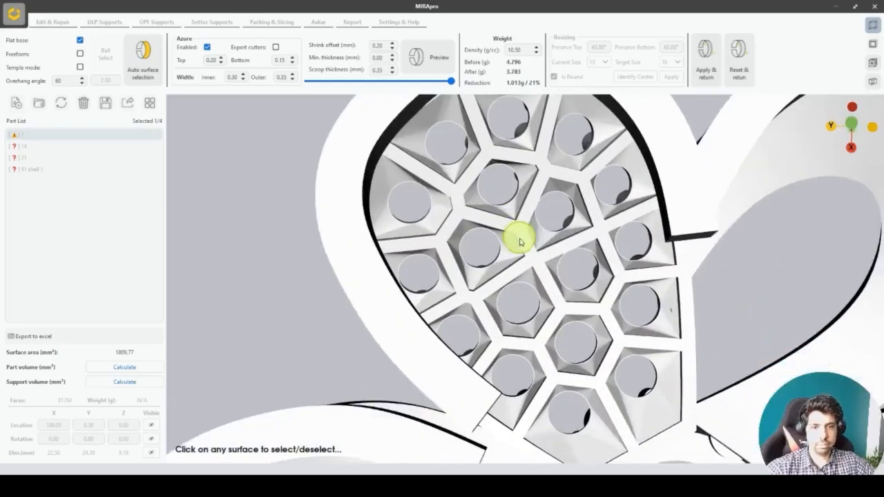
pyautogui.moveTo(542, 245); pyautogui.dragTo(534, 230, button='middle')
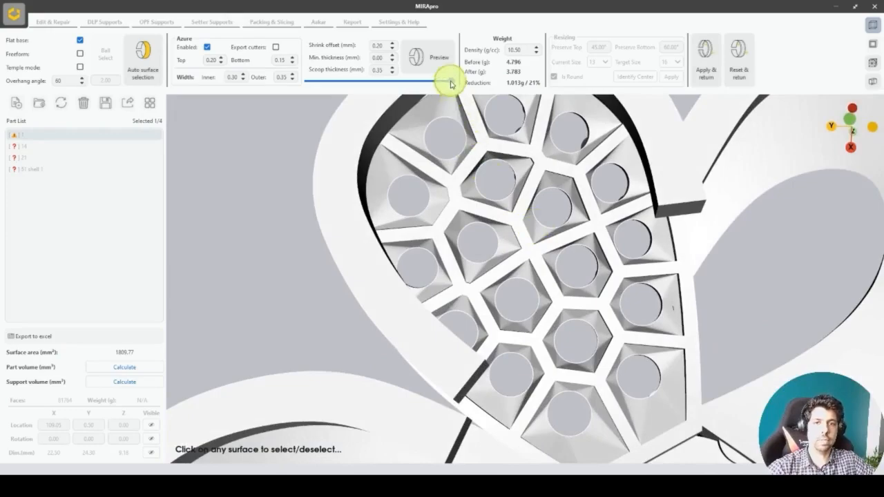
pyautogui.moveTo(450, 82); pyautogui.dragTo(300, 84)
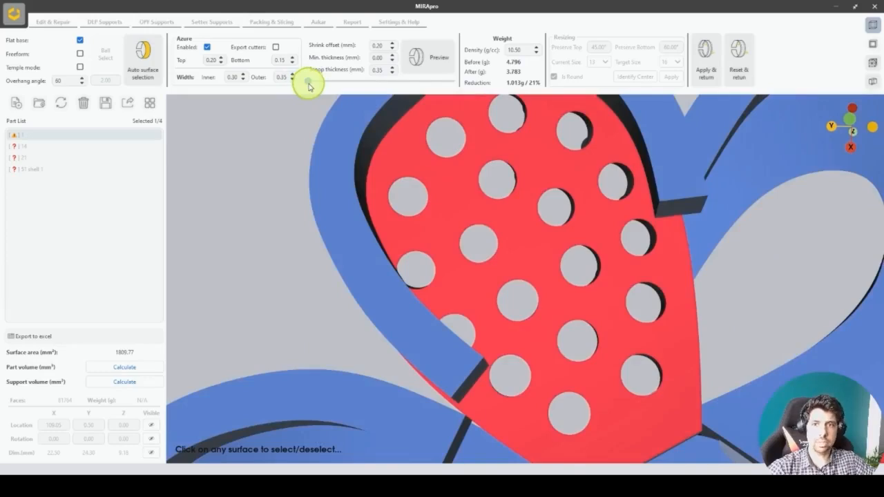
pyautogui.moveTo(308, 83); pyautogui.dragTo(451, 81)
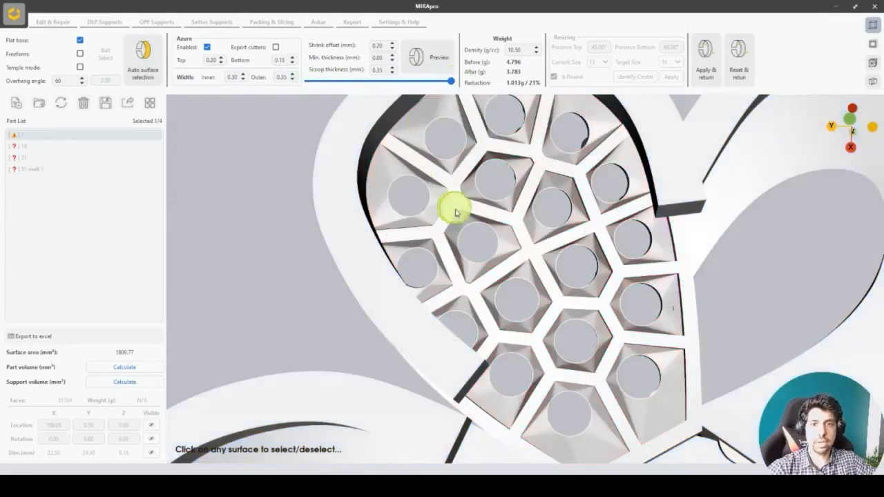
pyautogui.scroll(-2, 631, 338)
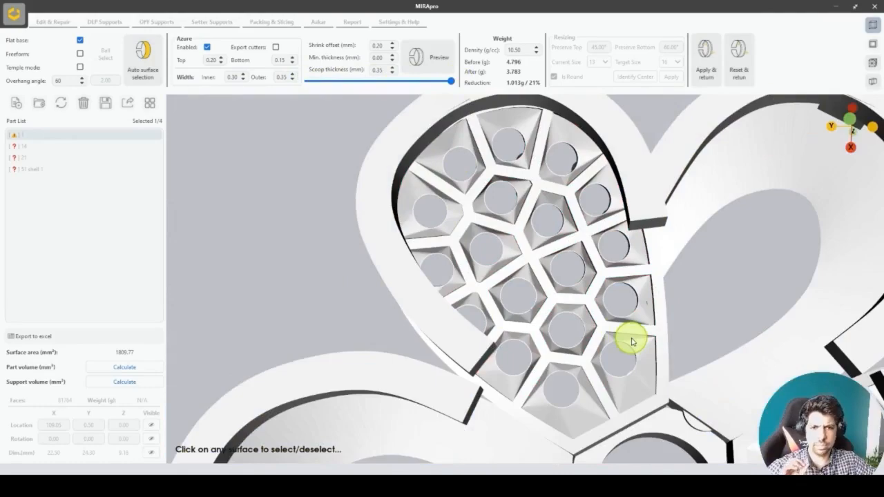
pyautogui.moveTo(539, 310)
pyautogui.mouseDown(button='middle')
pyautogui.moveTo(573, 342)
pyautogui.moveTo(545, 327)
pyautogui.mouseUp(button='middle')
pyautogui.scroll(6, 523, 273)
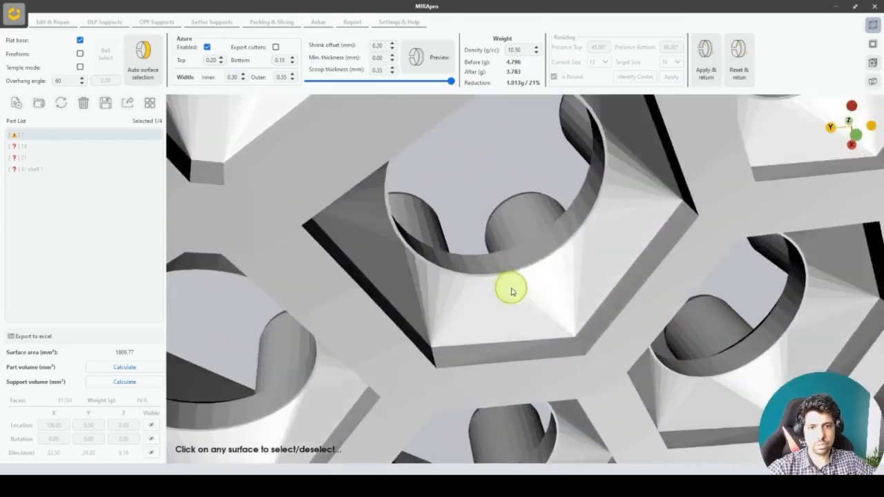
pyautogui.moveTo(511, 291); pyautogui.dragTo(570, 276, button='middle')
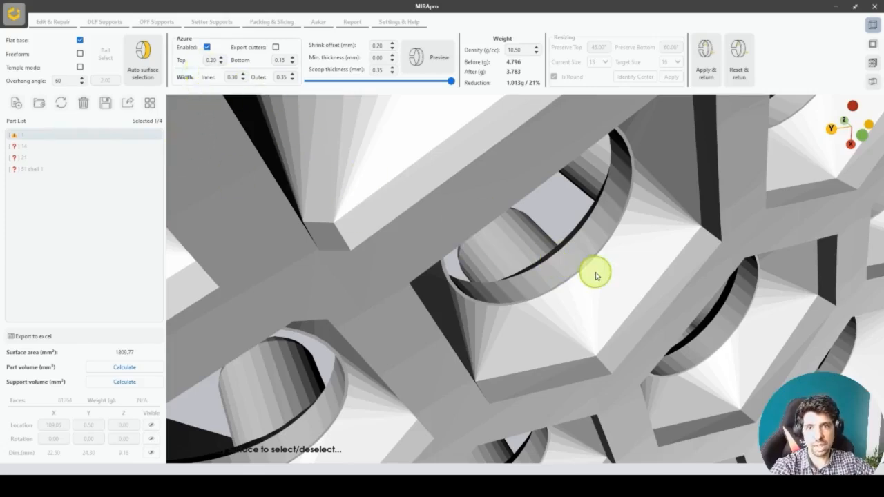
# Set the Azure top value to 0.30, regenerate the preview and compare the rims around the stone holes.
pyautogui.doubleClick(213, 60)
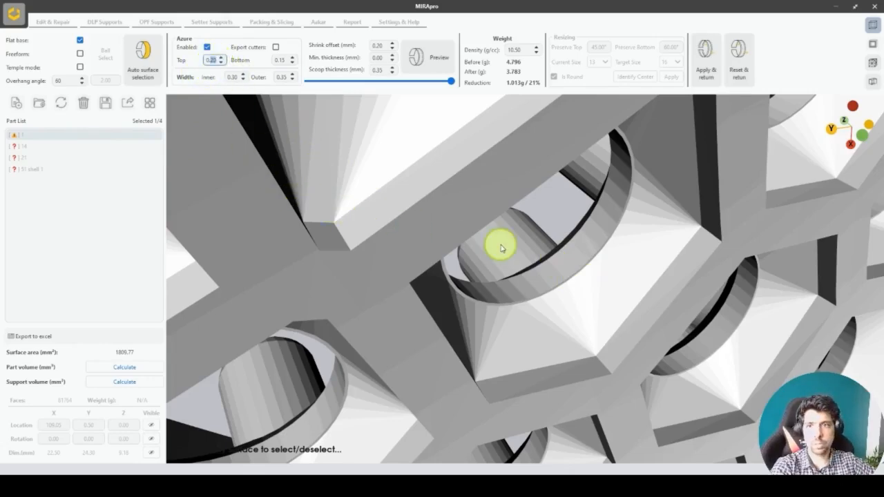
pyautogui.write('30')
pyautogui.click(423, 56)
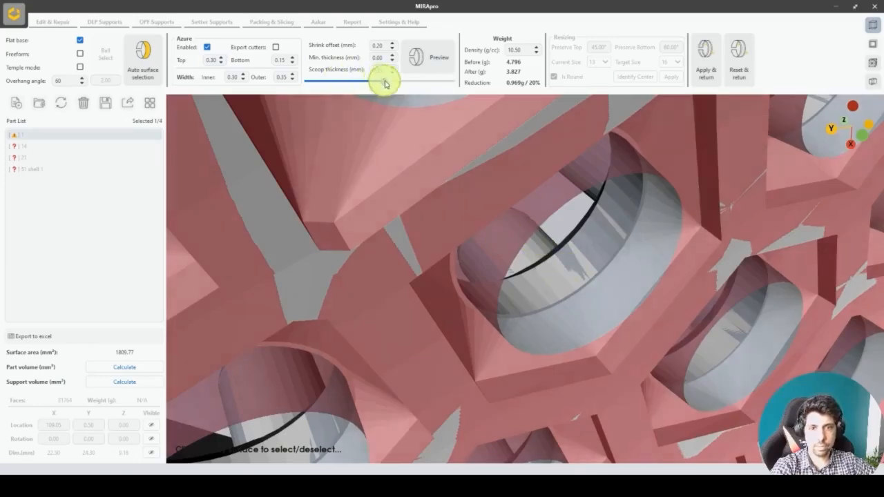
pyautogui.moveTo(385, 81); pyautogui.dragTo(475, 83)
pyautogui.scroll(3, 603, 250)
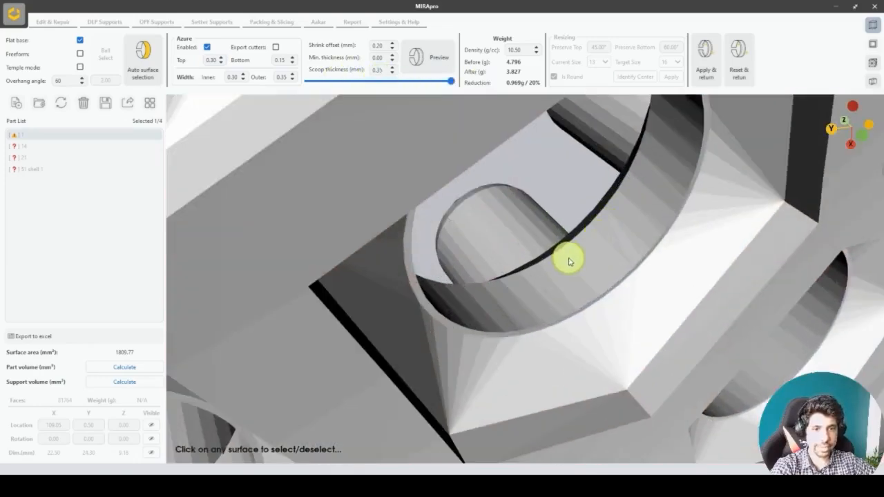
pyautogui.scroll(-3, 569, 259)
pyautogui.moveTo(453, 83); pyautogui.dragTo(468, 101)
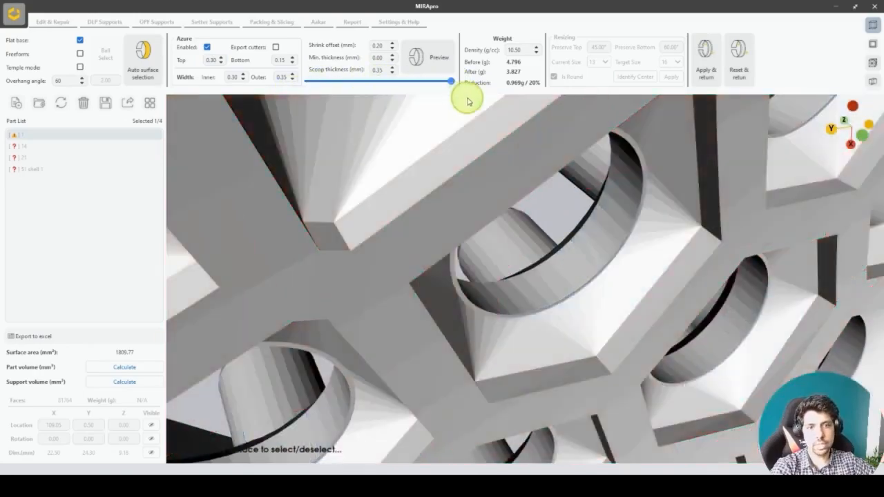
# Try Azure bottom values of 0.10, 0.05 and 0.2, and restore the value to 0.15.
pyautogui.doubleClick(280, 59)
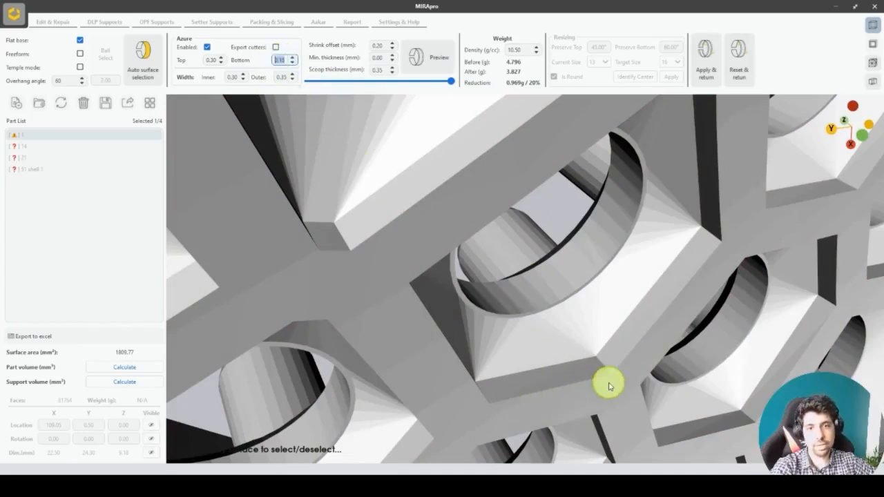
pyautogui.scroll(-2, 608, 386)
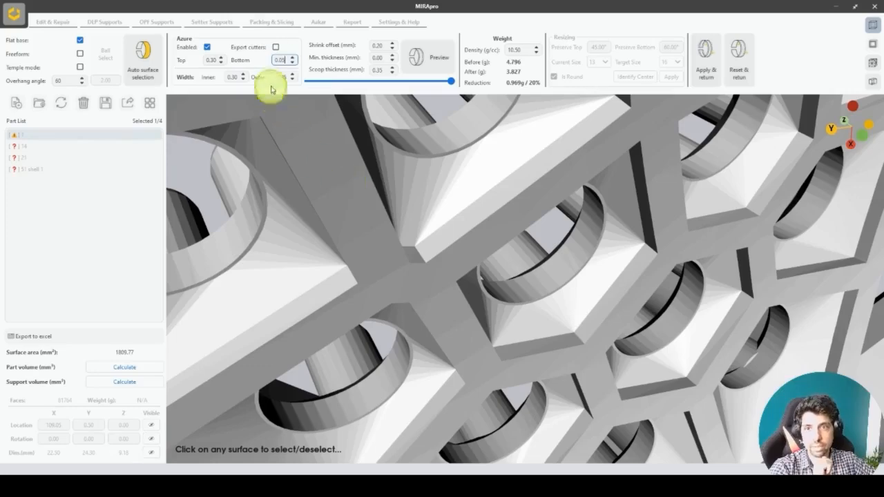
pyautogui.doubleClick(281, 59)
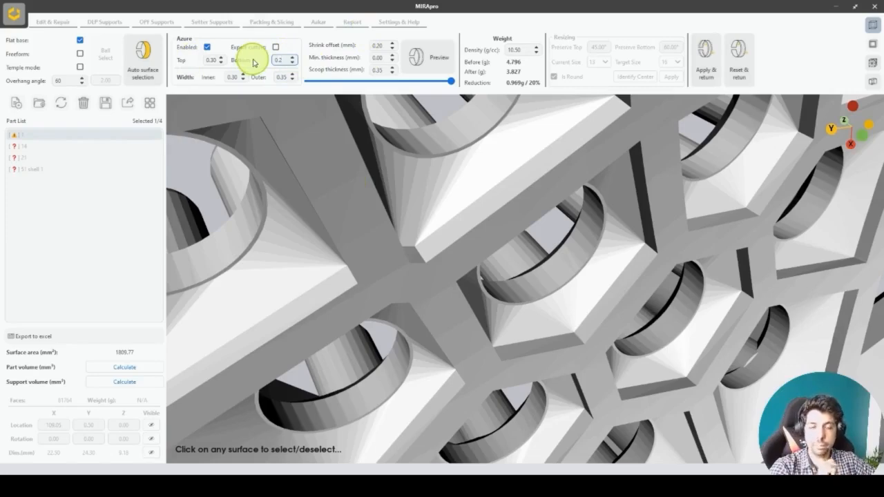
pyautogui.click(292, 64)
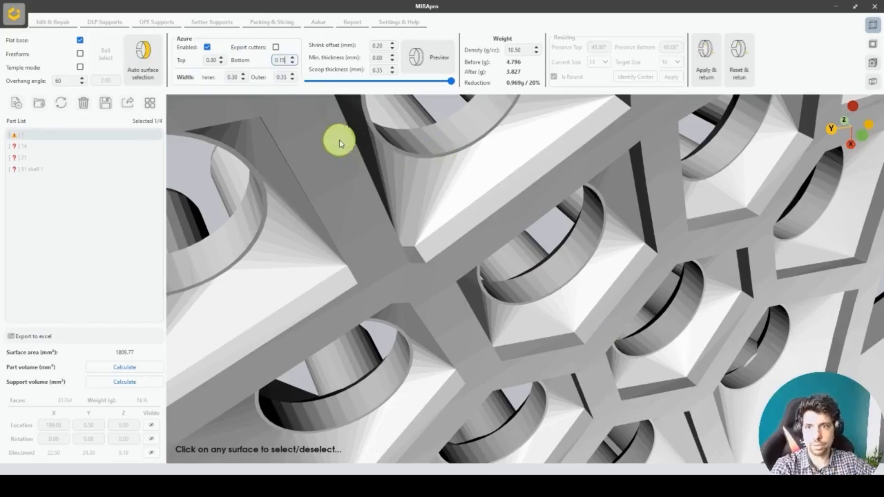
# Examine the honeycomb walls of the perforated petal from the underside, including the cells along the petal's outer edge.
pyautogui.scroll(-5, 544, 261)
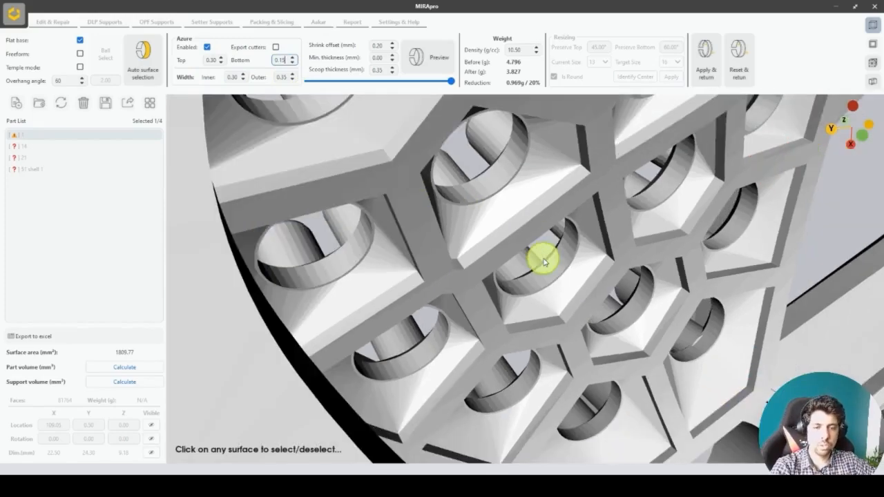
pyautogui.scroll(3, 598, 272)
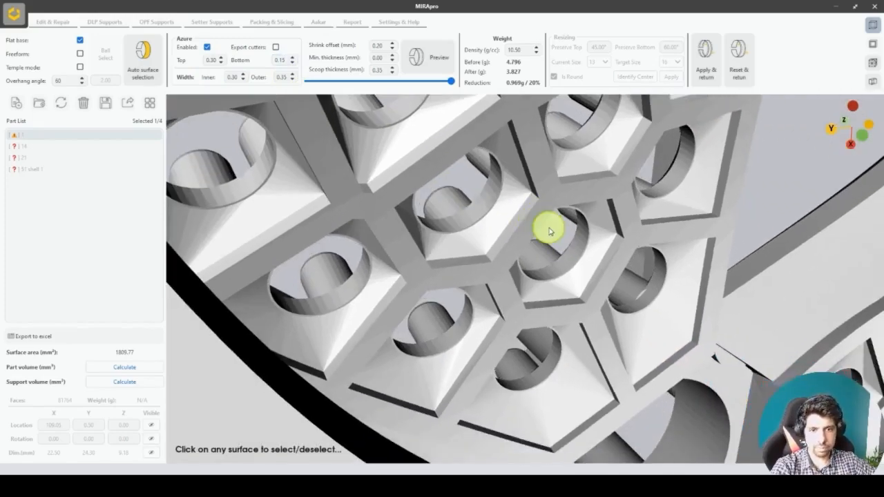
pyautogui.moveTo(493, 217); pyautogui.dragTo(384, 181, button='middle')
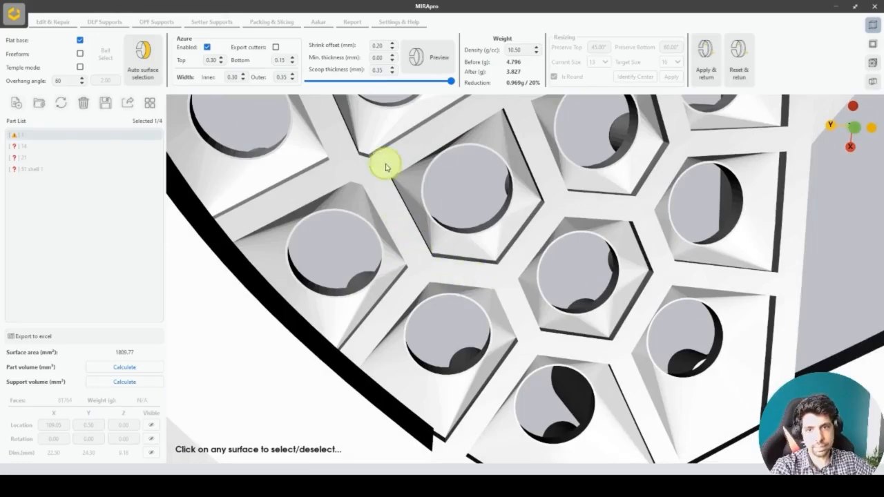
pyautogui.moveTo(557, 201); pyautogui.dragTo(276, 277)
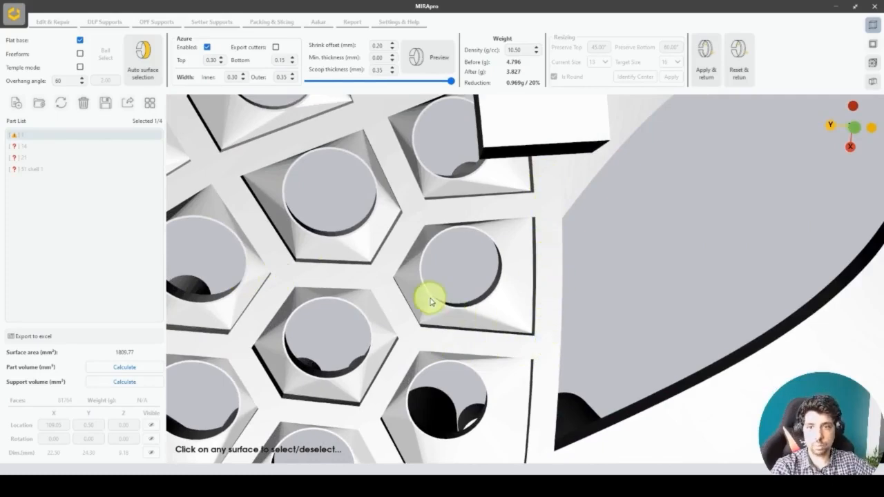
# Examine the honeycomb cells of the perforated petal from below, at an angle and from the side of the flower.
pyautogui.moveTo(428, 296); pyautogui.dragTo(553, 286)
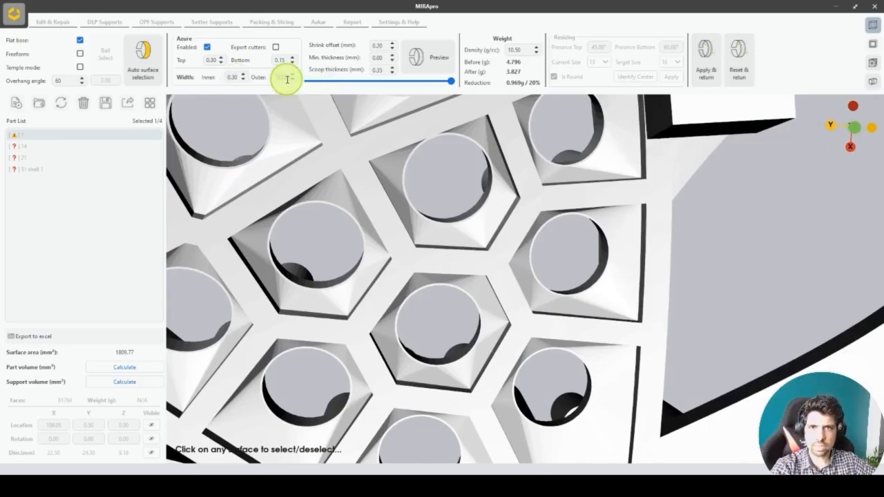
pyautogui.moveTo(617, 223); pyautogui.dragTo(623, 241)
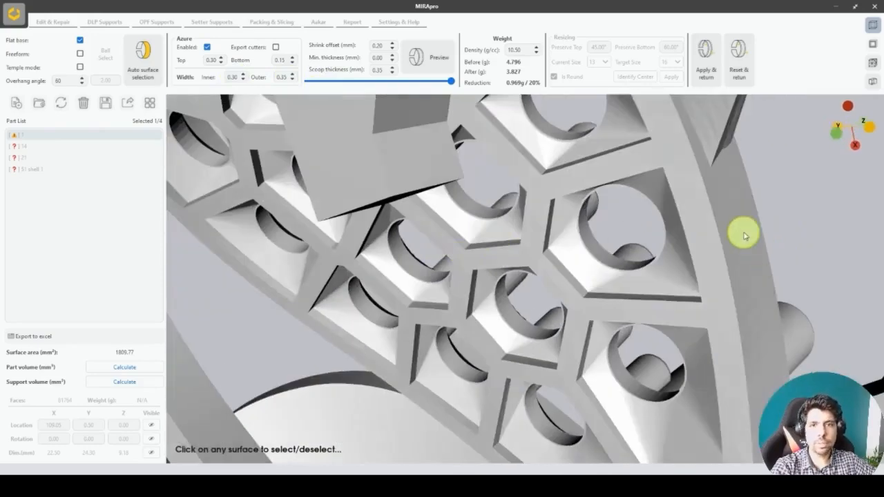
pyautogui.moveTo(517, 233); pyautogui.dragTo(543, 189)
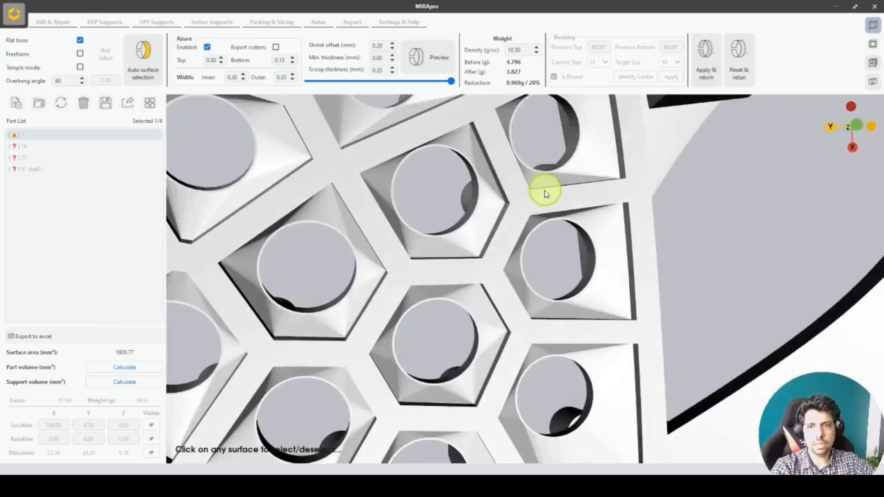
pyautogui.scroll(-1, 521, 198)
pyautogui.moveTo(417, 217); pyautogui.dragTo(387, 176)
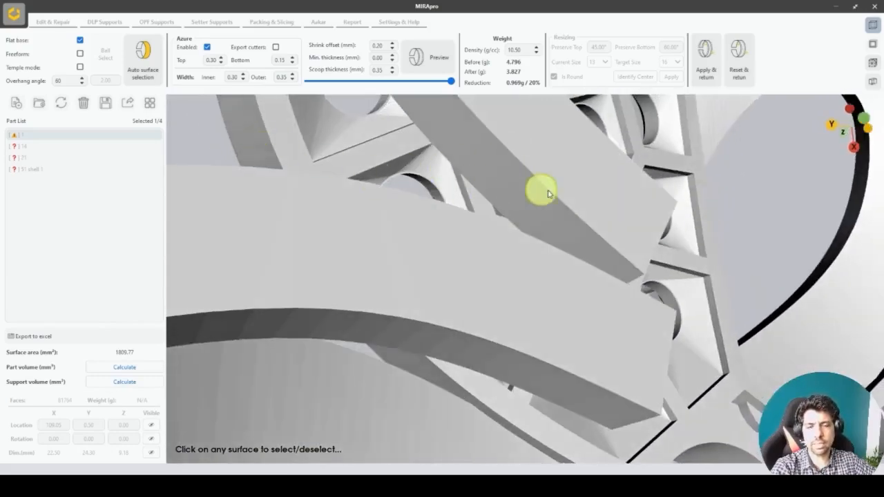
pyautogui.moveTo(539, 189); pyautogui.dragTo(378, 238)
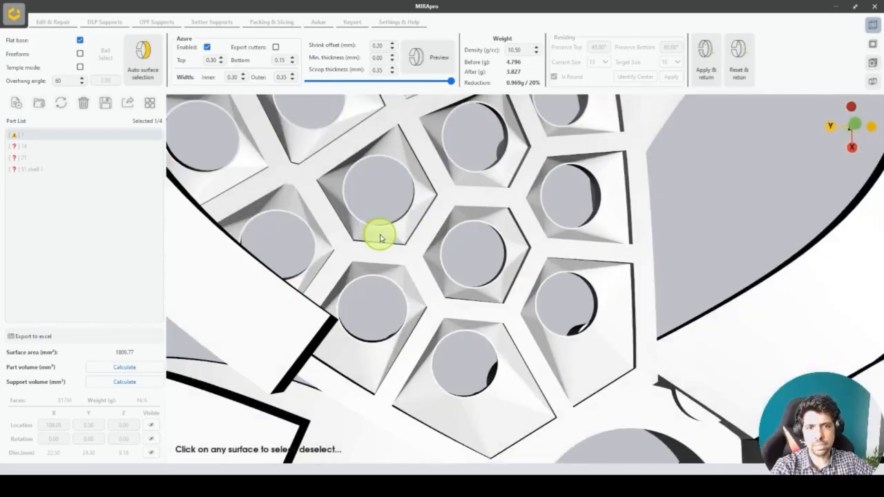
pyautogui.moveTo(438, 198); pyautogui.dragTo(725, 228)
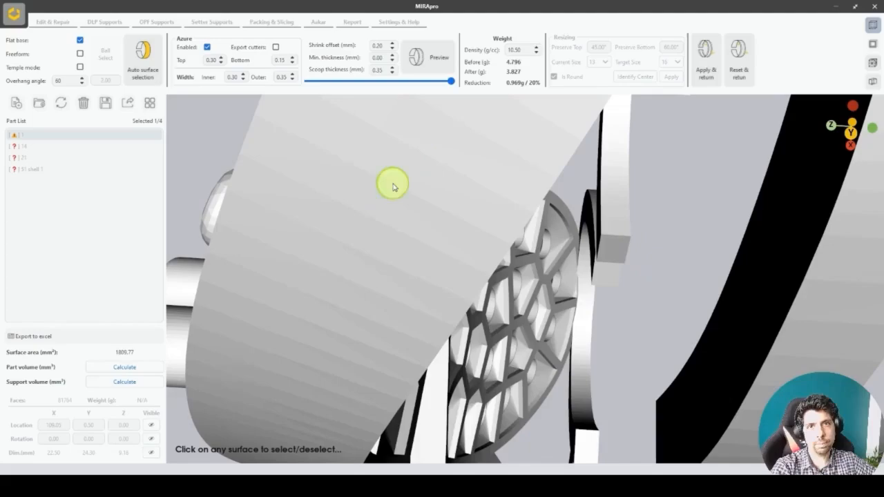
pyautogui.moveTo(393, 213); pyautogui.dragTo(401, 233)
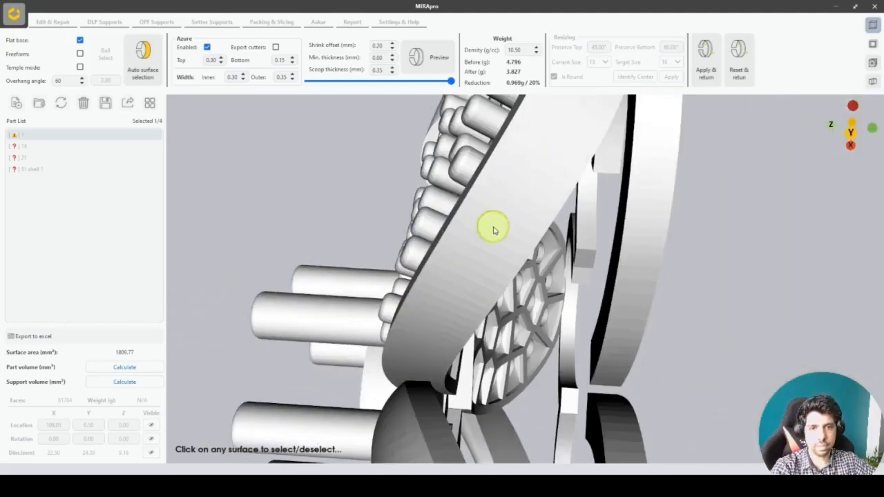
pyautogui.moveTo(529, 177); pyautogui.dragTo(313, 179)
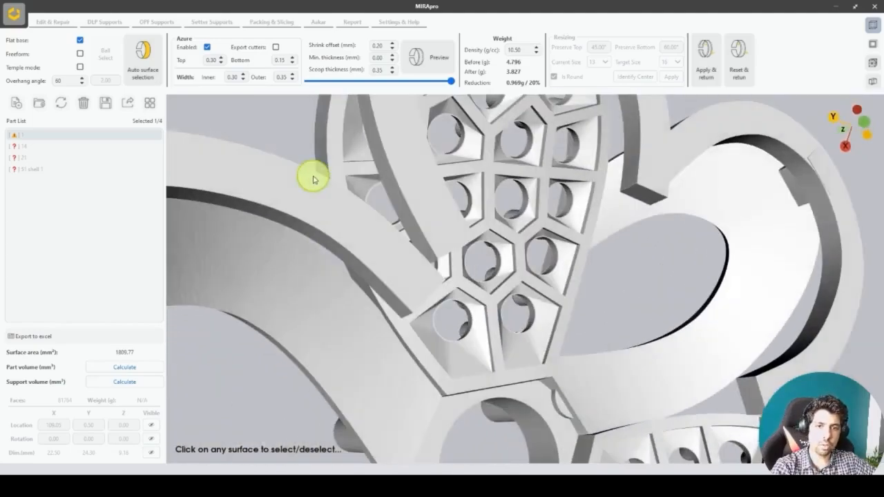
pyautogui.moveTo(509, 214); pyautogui.dragTo(422, 214)
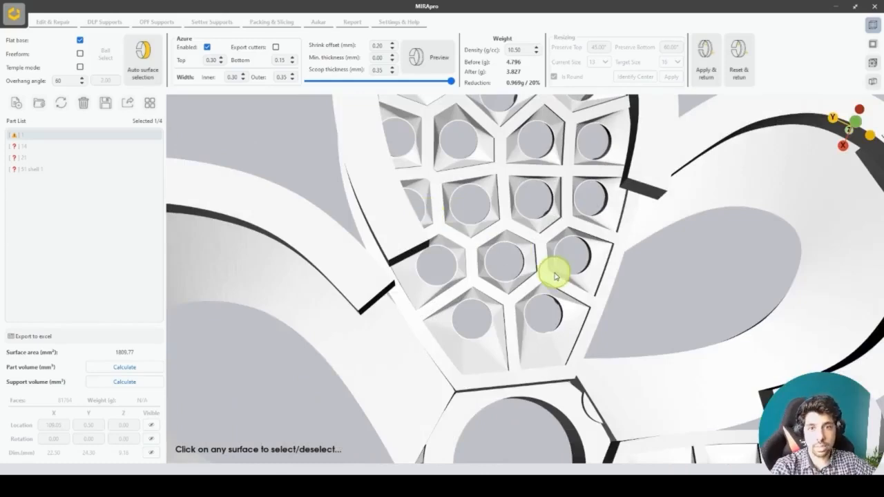
# Examine close up the cells at the petal's narrow end beside the central hole, including the walls around their stone holes.
pyautogui.moveTo(503, 315); pyautogui.dragTo(547, 290)
pyautogui.scroll(5, 563, 306)
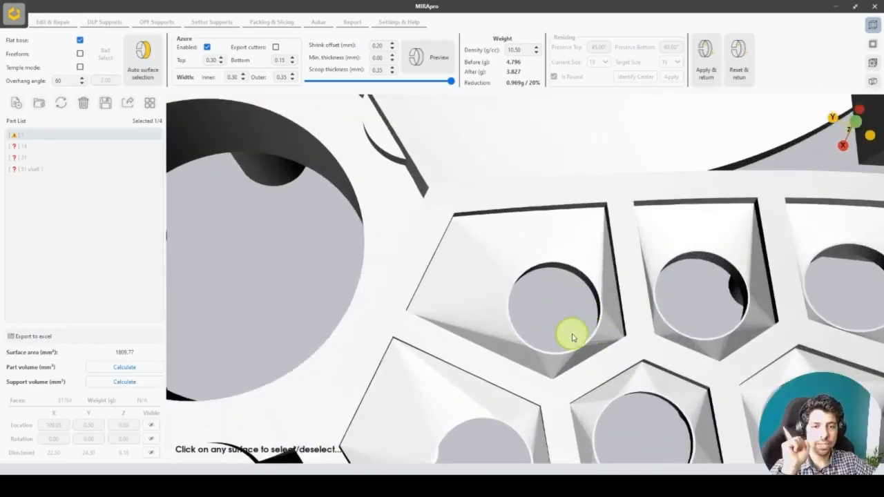
pyautogui.moveTo(572, 336); pyautogui.dragTo(619, 249)
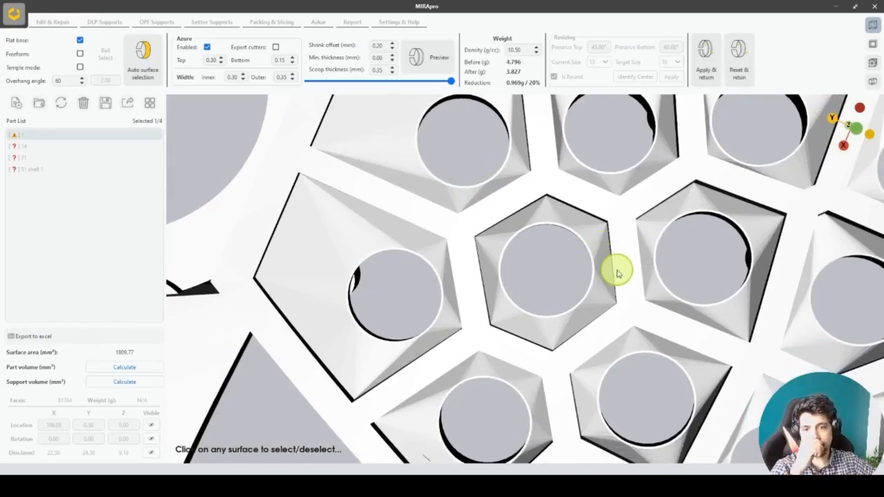
pyautogui.moveTo(462, 257); pyautogui.dragTo(460, 280)
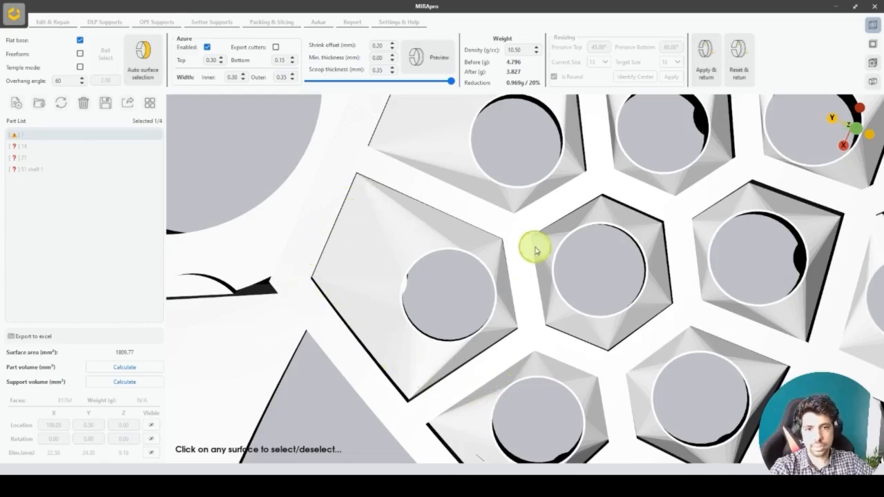
pyautogui.scroll(-2, 624, 285)
pyautogui.moveTo(624, 285); pyautogui.dragTo(696, 357, button='middle')
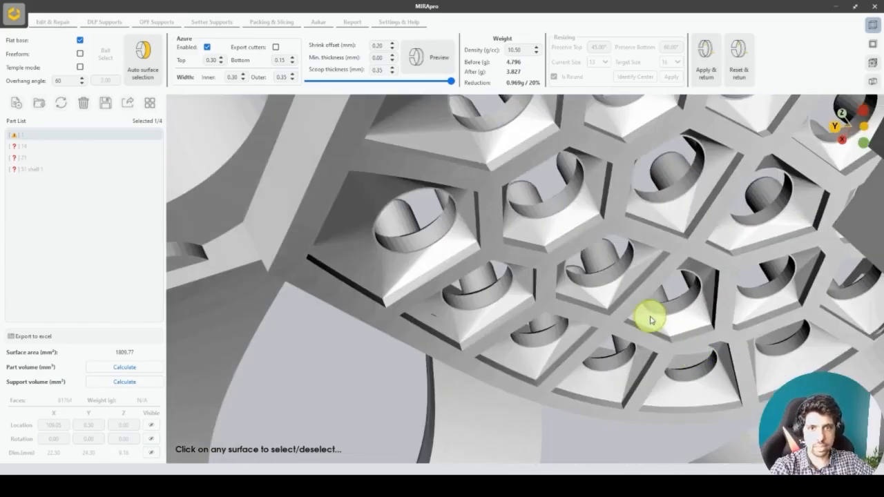
pyautogui.scroll(-5, 649, 319)
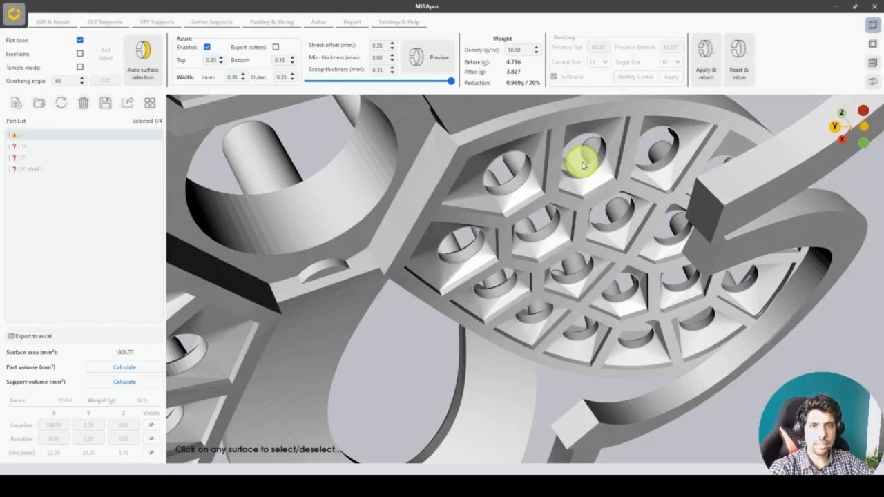
# Fade the preview to the original part and back towards the reduced one to compare a petal's outer rim from the side.
pyautogui.doubleClick(521, 50)
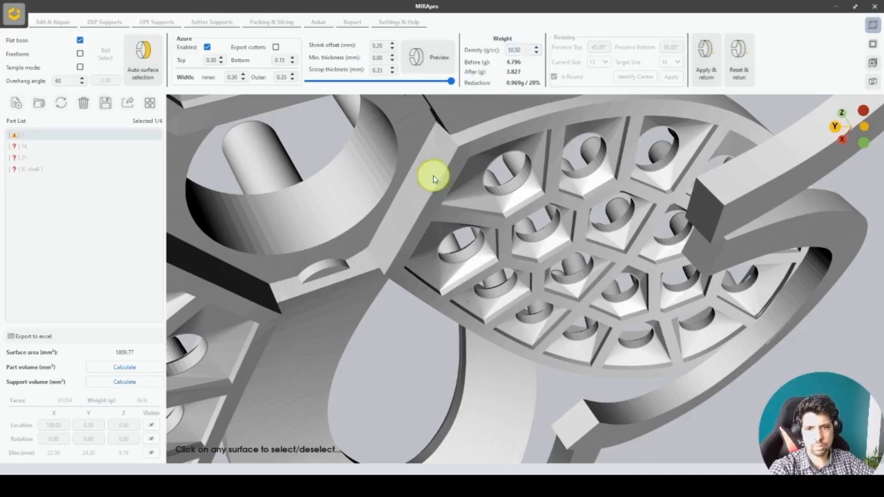
pyautogui.moveTo(435, 179); pyautogui.dragTo(623, 78, button='middle')
pyautogui.scroll(-4, 658, 168)
pyautogui.moveTo(713, 245); pyautogui.dragTo(593, 207, button='middle')
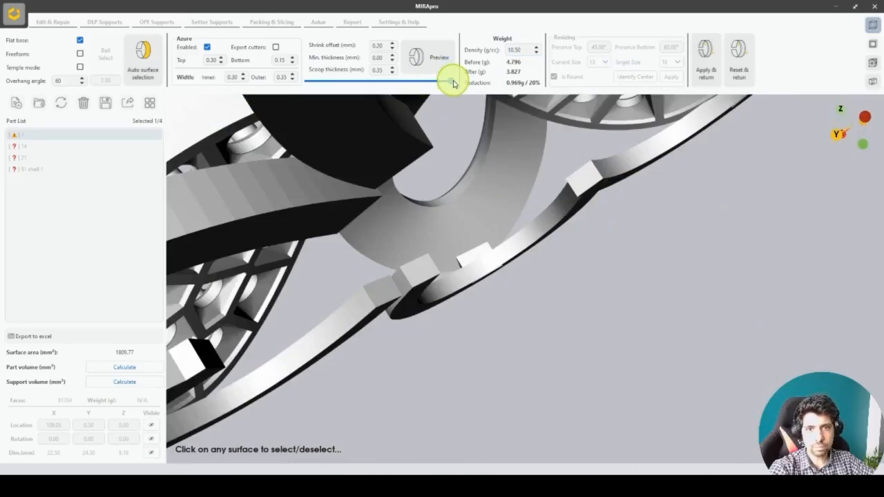
pyautogui.moveTo(451, 81); pyautogui.dragTo(298, 77)
pyautogui.scroll(10, 502, 225)
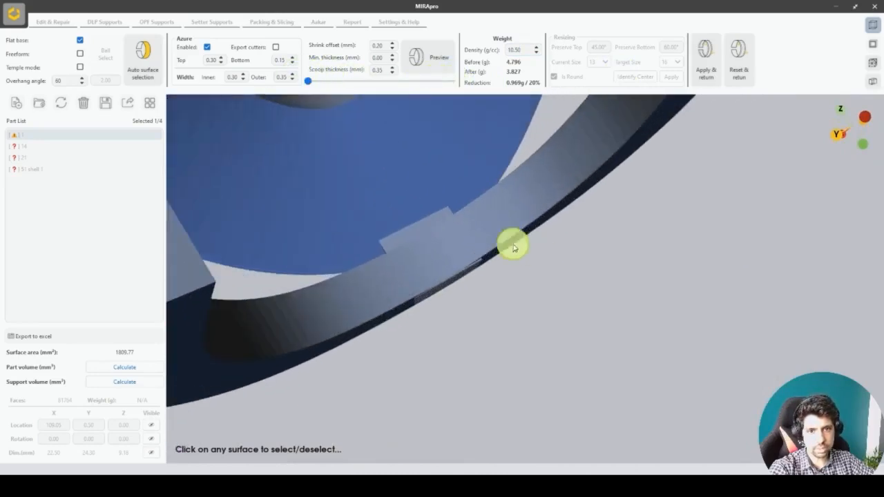
pyautogui.moveTo(445, 306); pyautogui.dragTo(394, 384, button='middle')
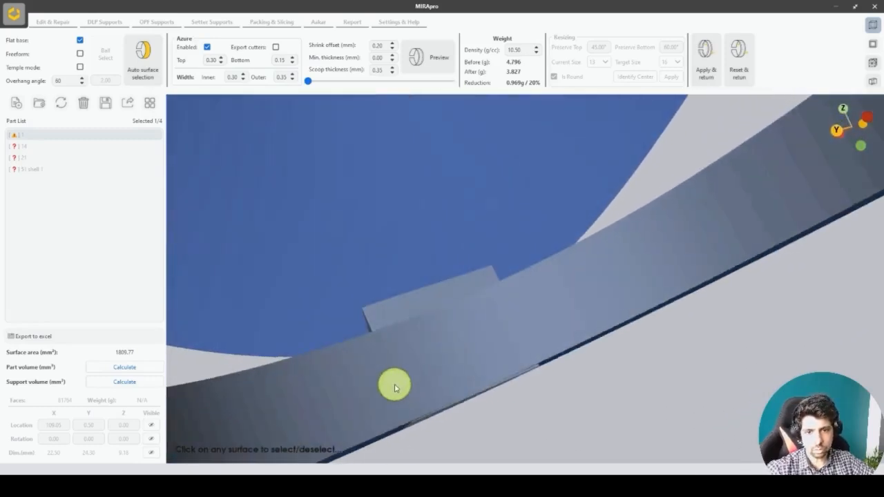
pyautogui.moveTo(308, 81); pyautogui.dragTo(445, 82)
# Examine the cut ends of the petal rims and the inner side of an open petal against the faint original outline.
pyautogui.moveTo(515, 290); pyautogui.dragTo(474, 234, button='middle')
pyautogui.scroll(-5, 475, 229)
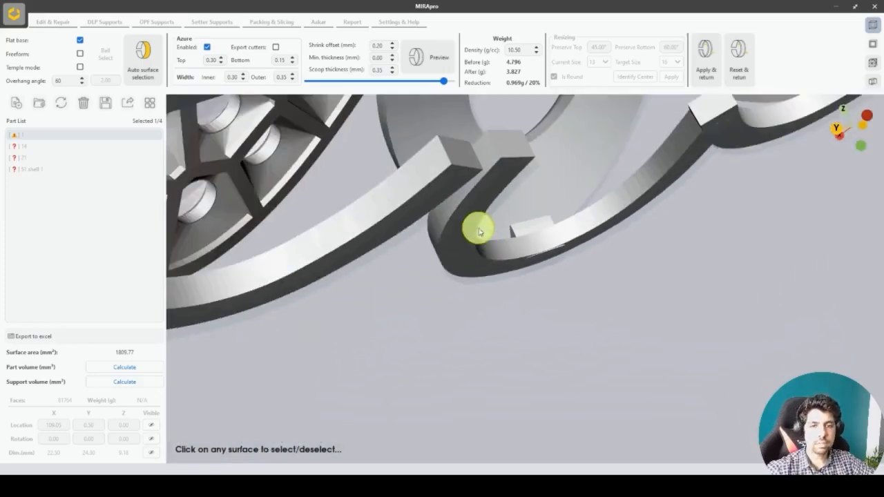
pyautogui.scroll(3, 488, 193)
pyautogui.scroll(2, 549, 280)
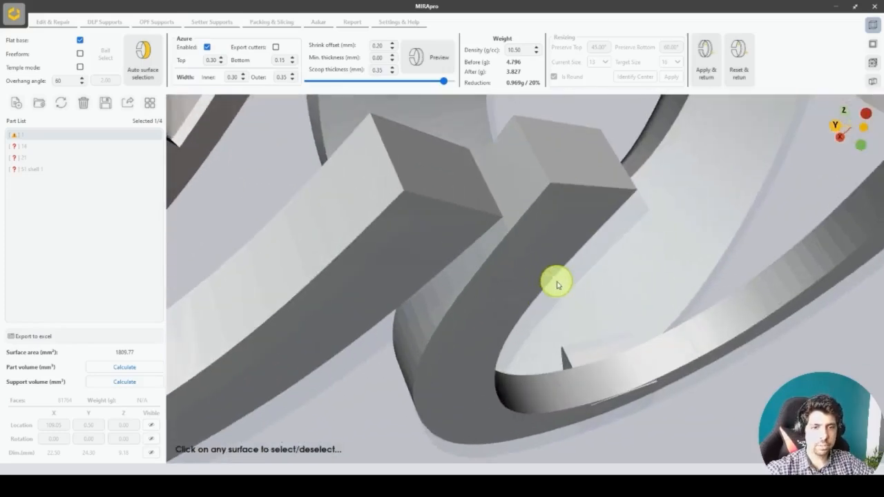
pyautogui.scroll(2, 660, 249)
pyautogui.moveTo(665, 254); pyautogui.dragTo(678, 275, button='middle')
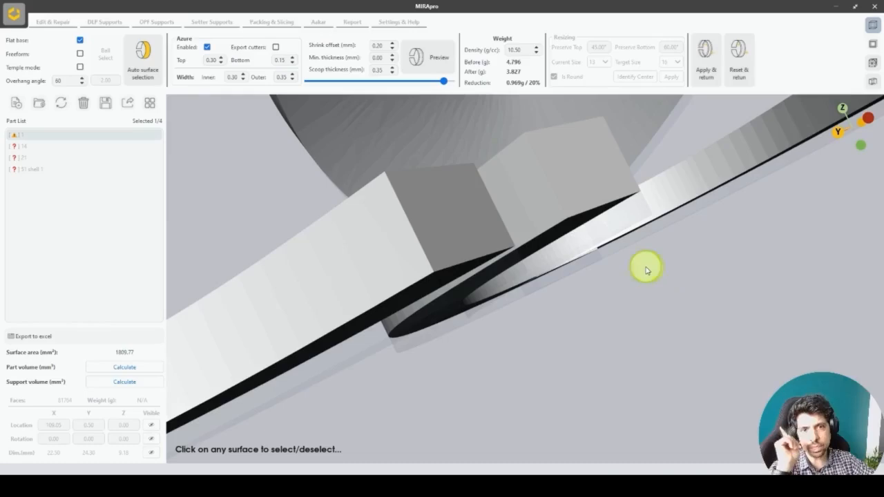
pyautogui.scroll(-2, 637, 266)
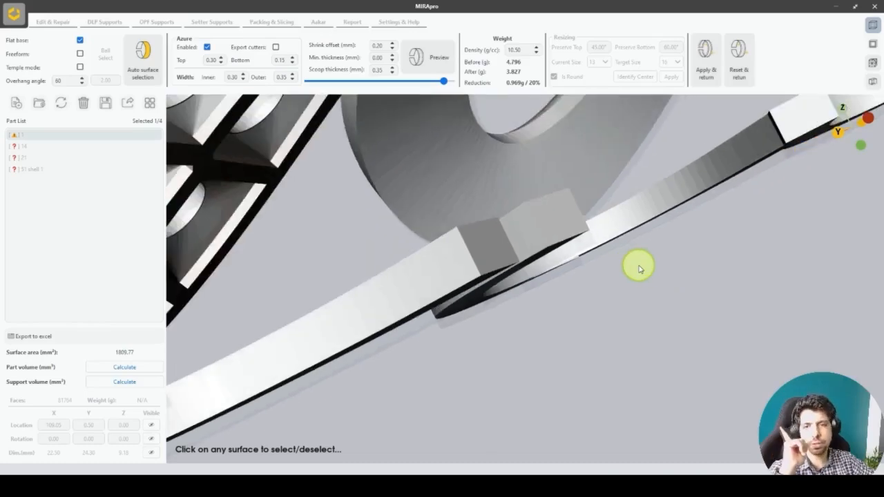
pyautogui.moveTo(456, 163); pyautogui.dragTo(493, 357, button='middle')
pyautogui.scroll(2, 373, 157)
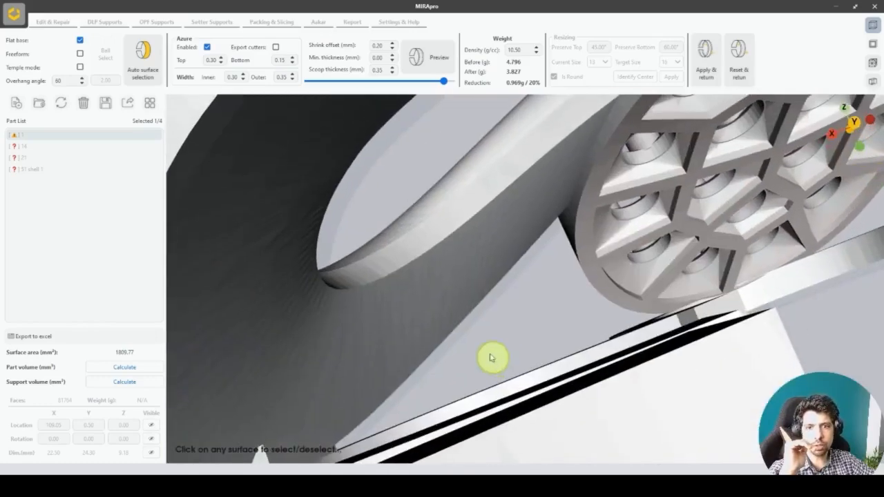
# Compare the original and reduced shape of the open petal, and check the scoop thickness and shrink offset settings.
pyautogui.moveTo(444, 88); pyautogui.dragTo(304, 88)
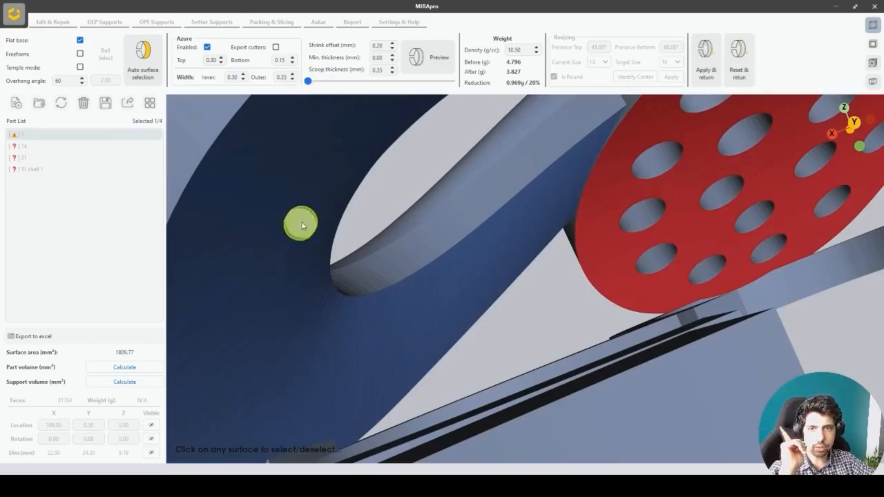
pyautogui.moveTo(310, 76); pyautogui.dragTo(484, 84)
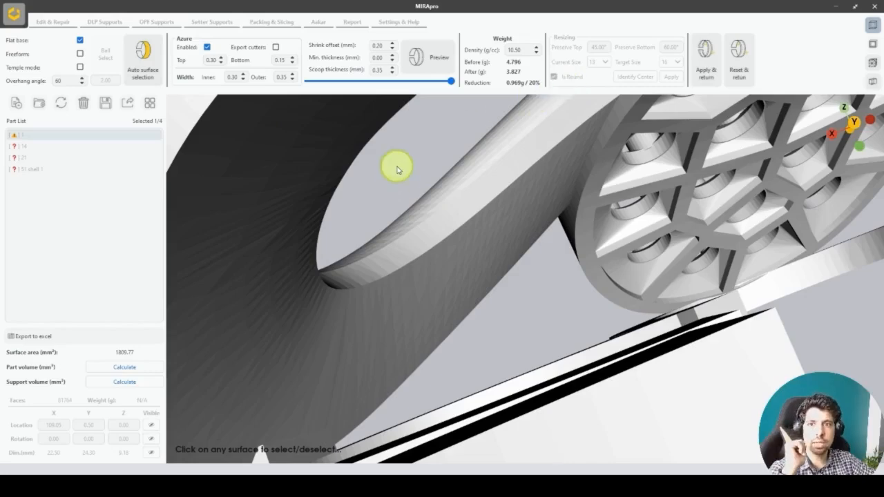
pyautogui.doubleClick(373, 70)
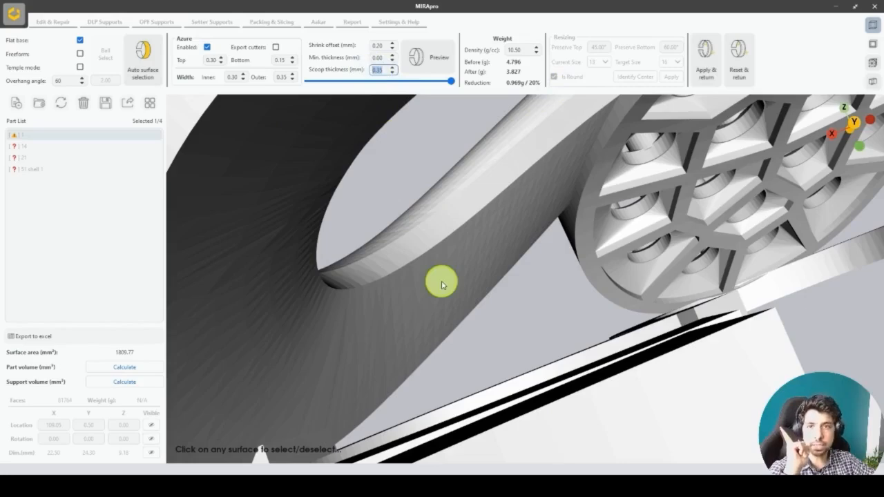
pyautogui.doubleClick(378, 45)
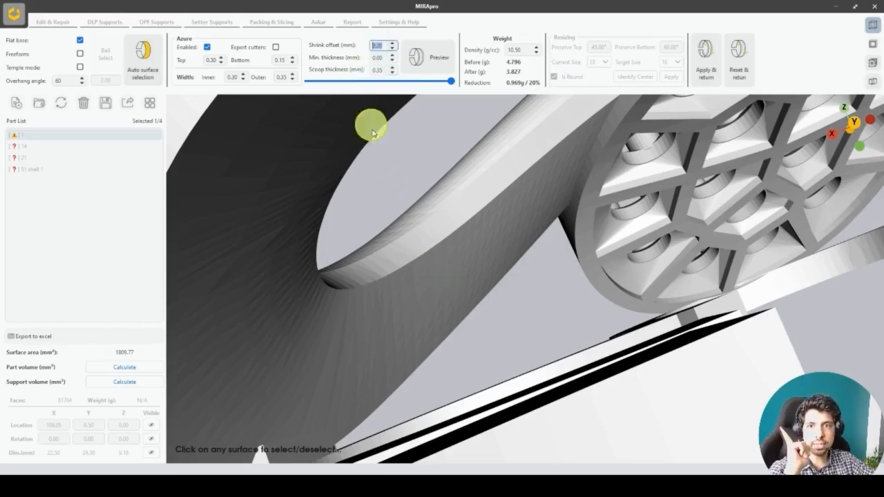
# Show the original part again and add the underside surfaces of the three open petals to the selection.
pyautogui.scroll(-5, 481, 265)
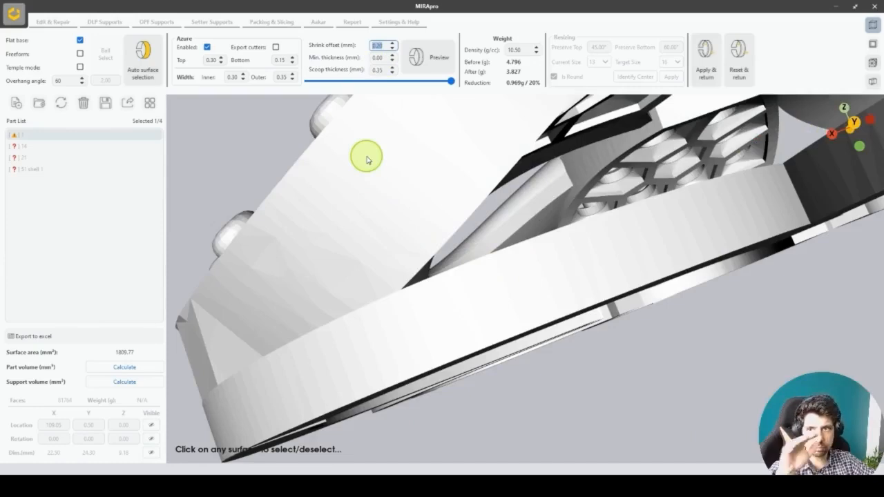
pyautogui.moveTo(481, 237); pyautogui.dragTo(443, 136)
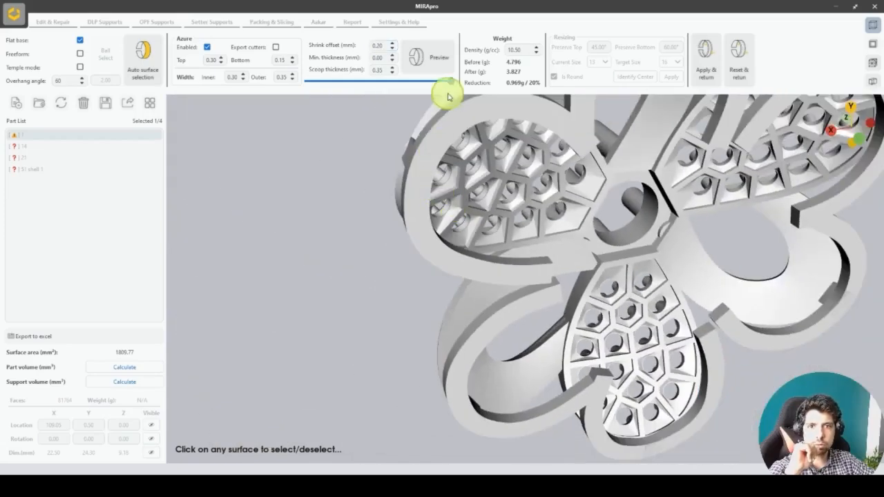
pyautogui.moveTo(450, 83); pyautogui.dragTo(308, 81)
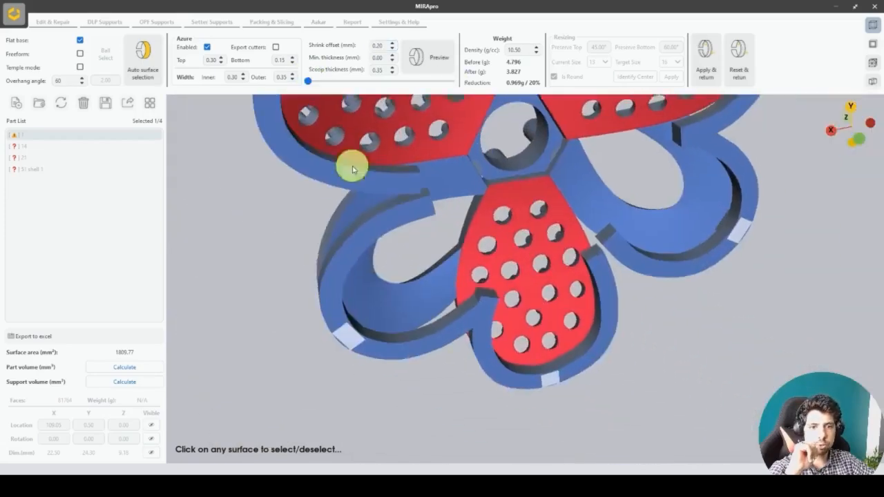
pyautogui.moveTo(352, 169); pyautogui.dragTo(404, 193)
pyautogui.click(396, 315)
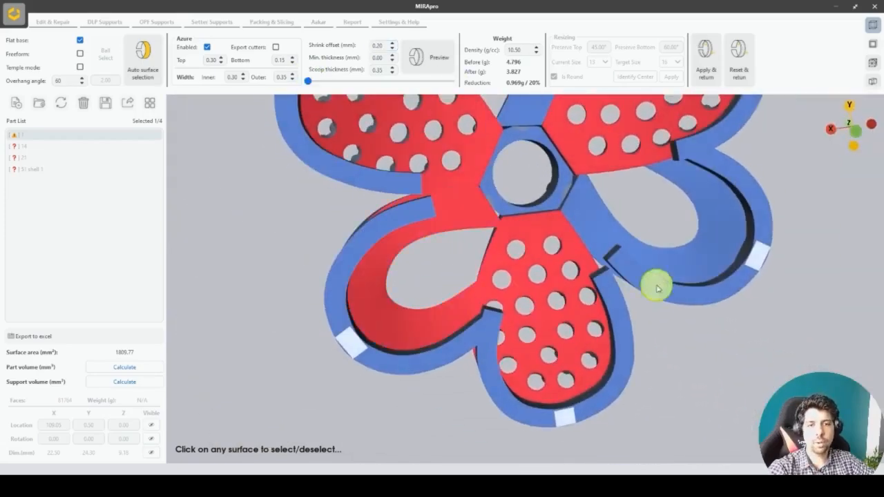
pyautogui.moveTo(694, 256); pyautogui.dragTo(550, 399)
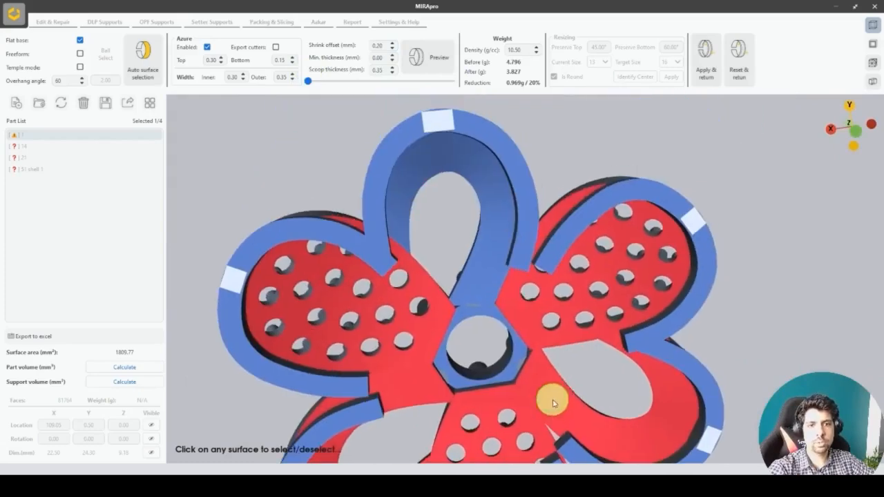
pyautogui.click(501, 201)
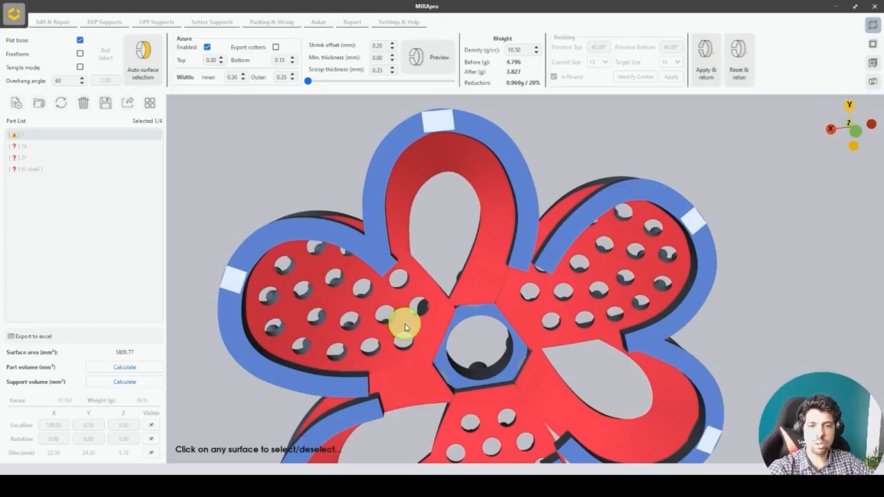
# Regenerate the weight-reduction preview with the open petals included in the selection.
pyautogui.moveTo(482, 287); pyautogui.dragTo(499, 222, button='middle')
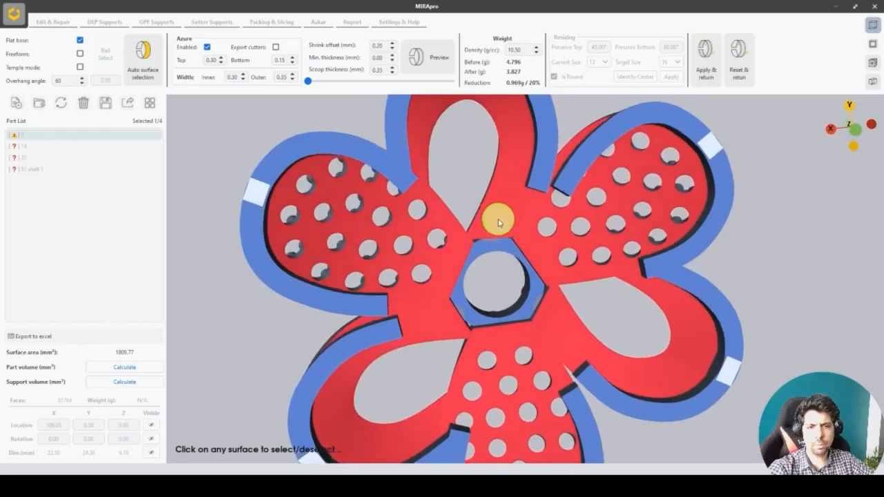
pyautogui.scroll(-2, 483, 203)
pyautogui.click(435, 64)
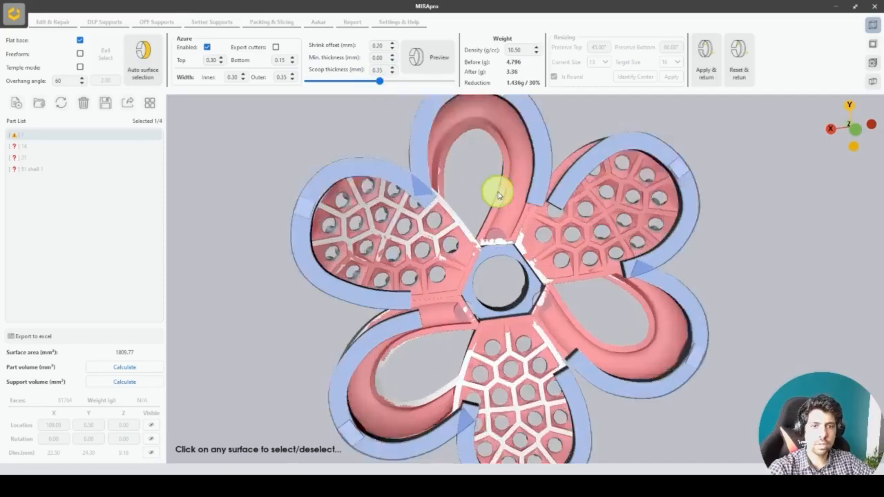
# Fade out the original flower part completely and examine the honeycomb cells and scooped open petals on the reduced part.
pyautogui.scroll(3, 494, 276)
pyautogui.moveTo(491, 319); pyautogui.dragTo(552, 194, button='middle')
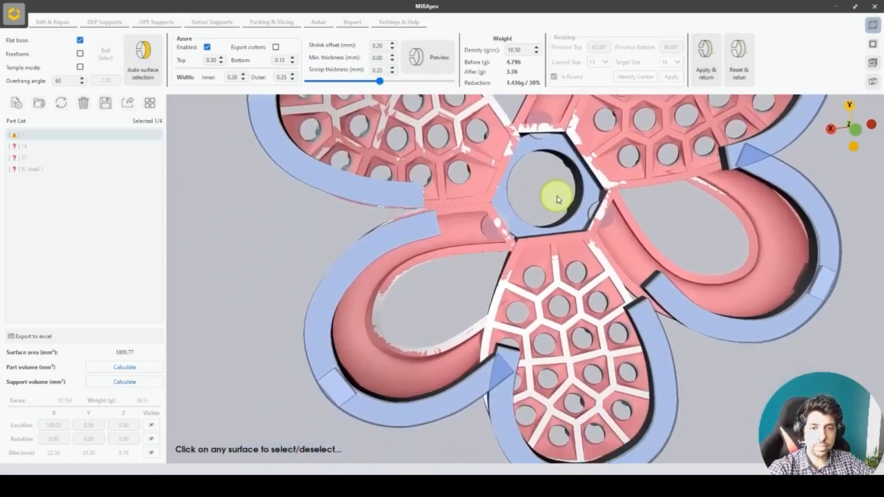
pyautogui.moveTo(388, 85); pyautogui.dragTo(450, 80)
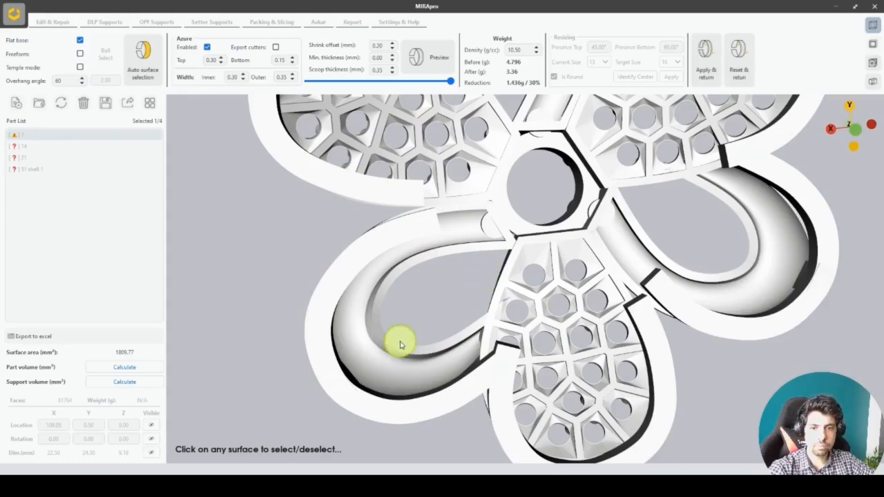
pyautogui.scroll(5, 407, 338)
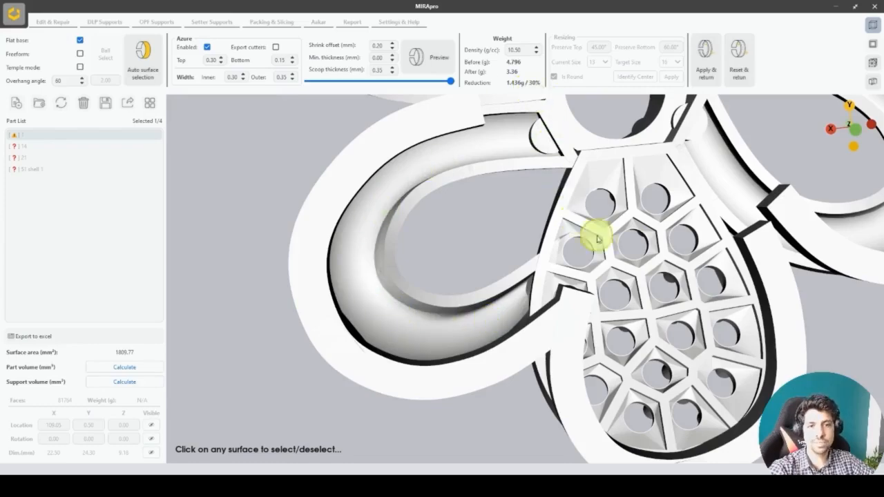
pyautogui.moveTo(592, 237); pyautogui.dragTo(509, 134, button='middle')
pyautogui.scroll(-3, 541, 152)
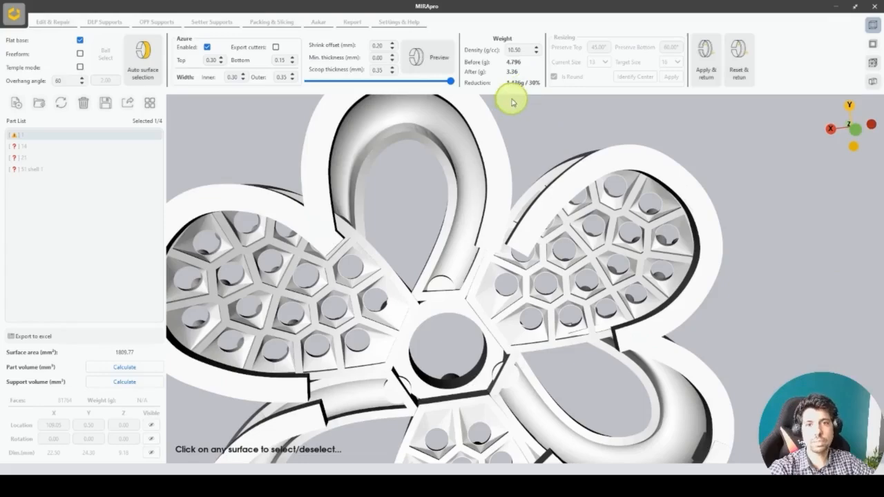
pyautogui.moveTo(466, 184); pyautogui.dragTo(558, 176, button='middle')
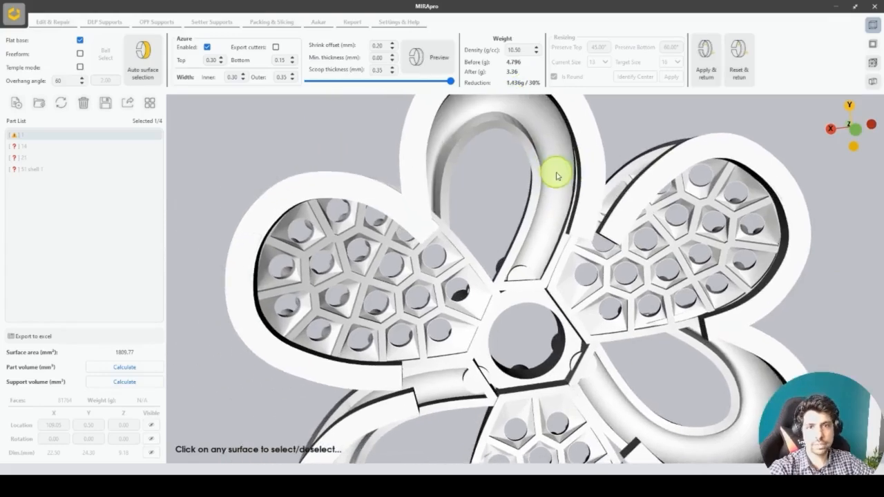
pyautogui.moveTo(451, 83)
pyautogui.mouseDown()
pyautogui.moveTo(306, 83)
pyautogui.moveTo(375, 81)
pyautogui.moveTo(455, 94)
pyautogui.mouseUp()
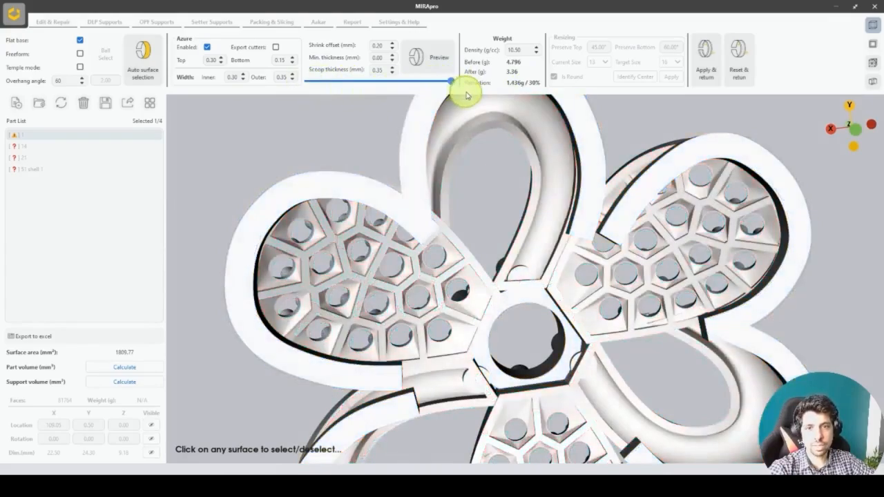
# Examine the hollowed underside and inner rim of an open petal up close, and the reduced flower from the side.
pyautogui.moveTo(466, 96); pyautogui.dragTo(503, 191, button='middle')
pyautogui.scroll(6, 199, 297)
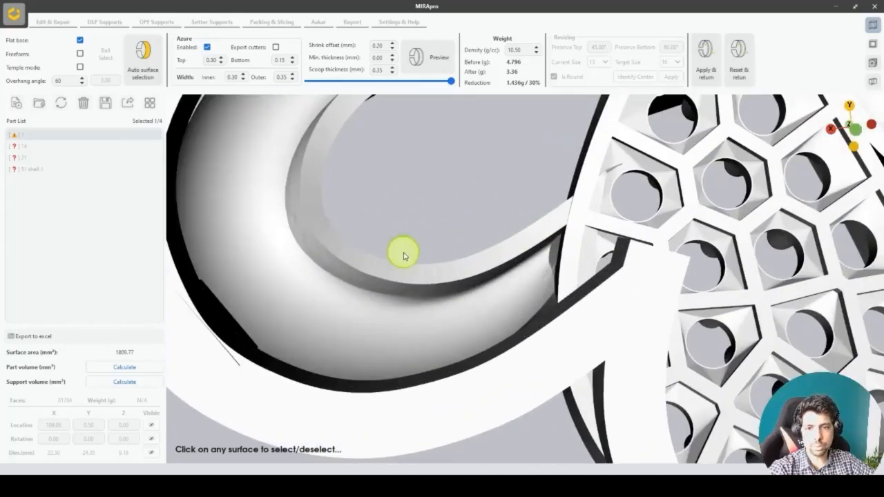
pyautogui.moveTo(408, 249); pyautogui.dragTo(498, 361, button='middle')
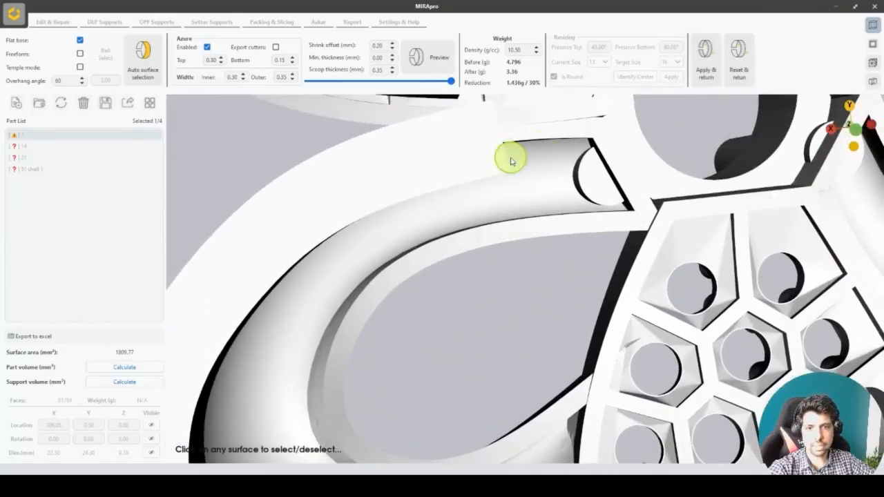
pyautogui.scroll(-4, 511, 331)
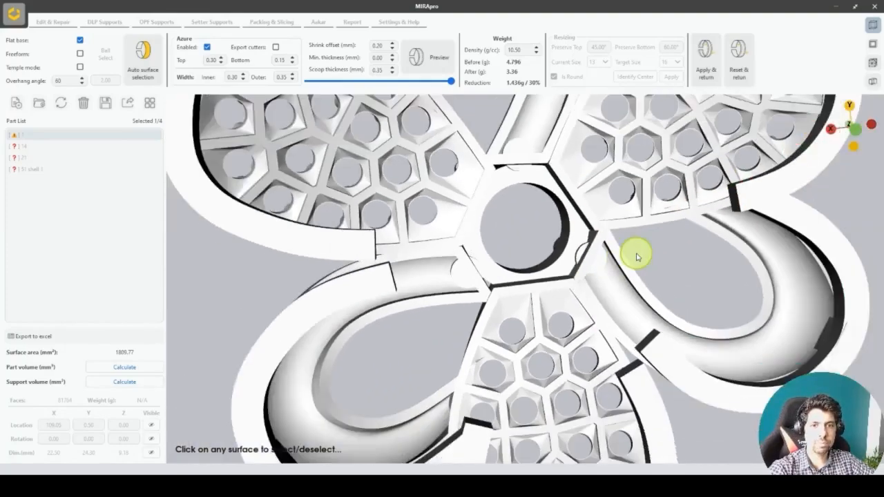
pyautogui.scroll(-3, 636, 257)
pyautogui.moveTo(587, 241); pyautogui.dragTo(657, 367, button='middle')
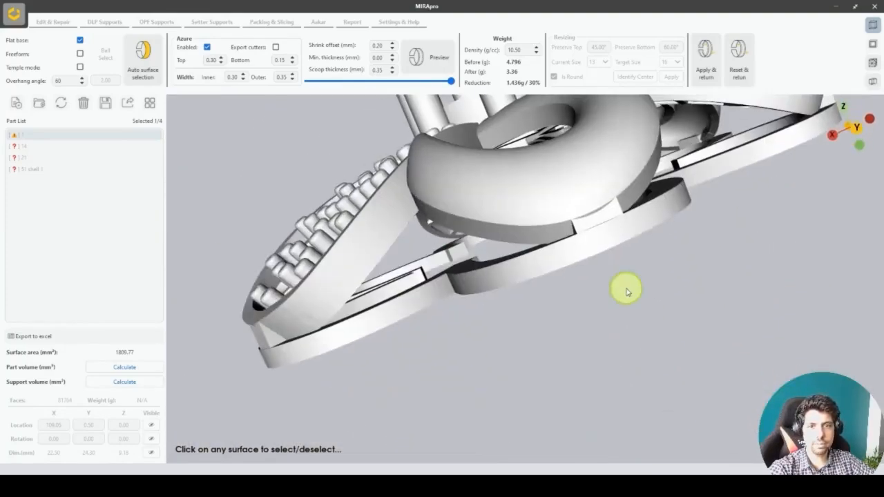
# Apply the weight reduction to the flower part, return to the main workspace and inspect the part from below and above.
pyautogui.click(706, 61)
pyautogui.scroll(4, 410, 371)
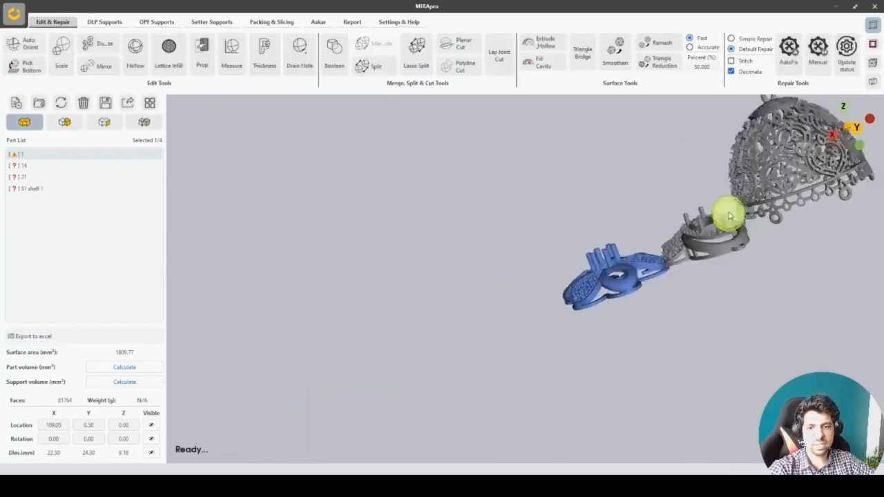
pyautogui.moveTo(702, 286); pyautogui.dragTo(464, 321, button='middle')
pyautogui.moveTo(463, 321); pyautogui.dragTo(483, 143, button='right')
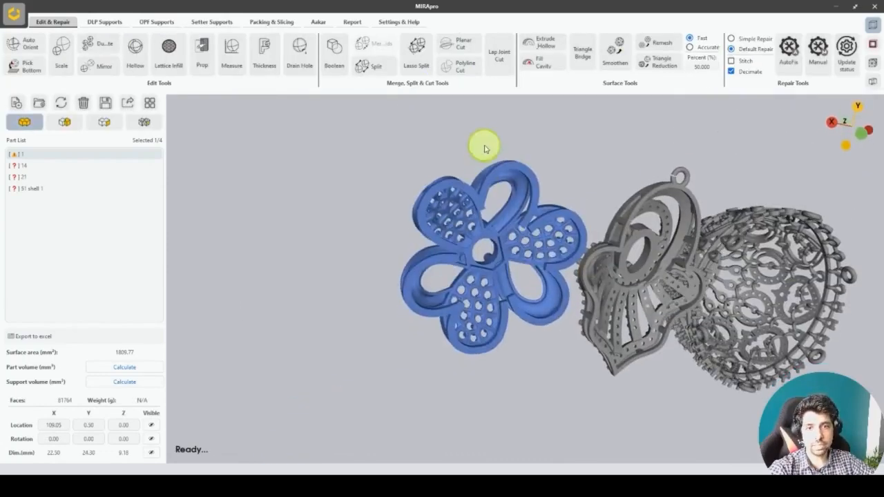
pyautogui.moveTo(488, 286); pyautogui.dragTo(257, 185, button='right')
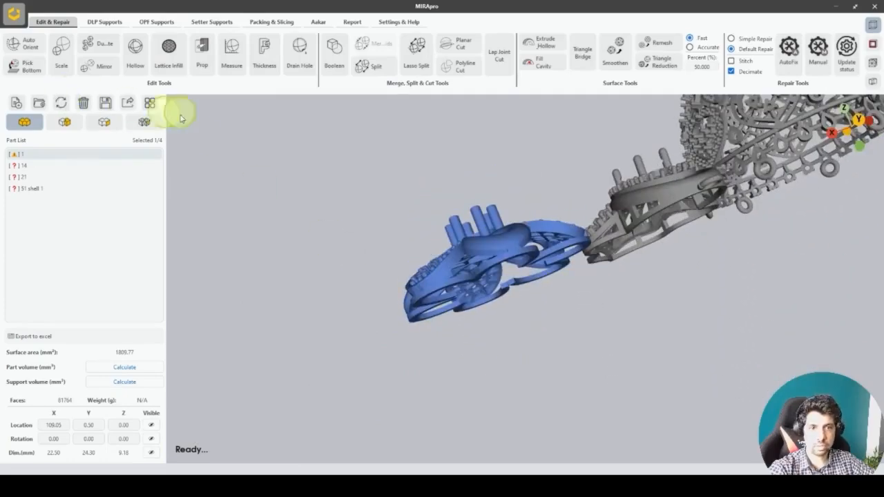
pyautogui.moveTo(487, 221); pyautogui.dragTo(248, 279, button='middle')
pyautogui.moveTo(508, 264); pyautogui.dragTo(580, 345, button='right')
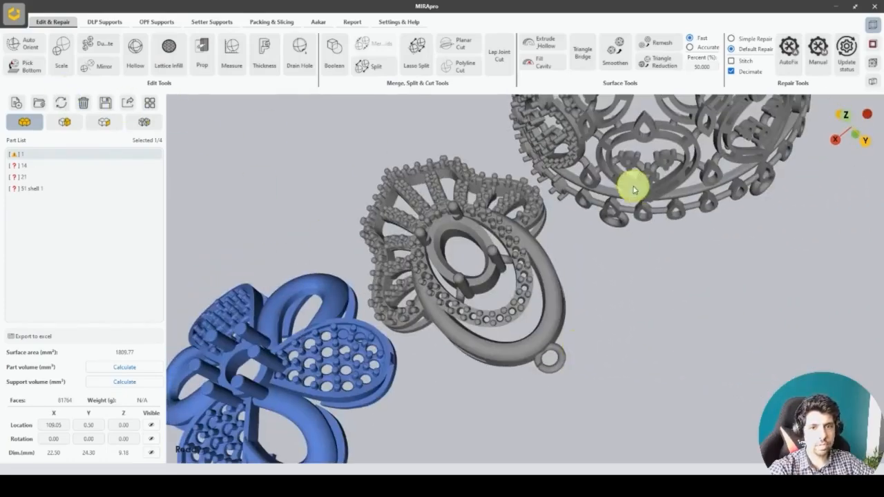
# Select the V-shaped necklace part 21, open it in Aakar and turn its underside into view.
pyautogui.moveTo(633, 186); pyautogui.dragTo(487, 373, button='middle')
pyautogui.click(641, 278)
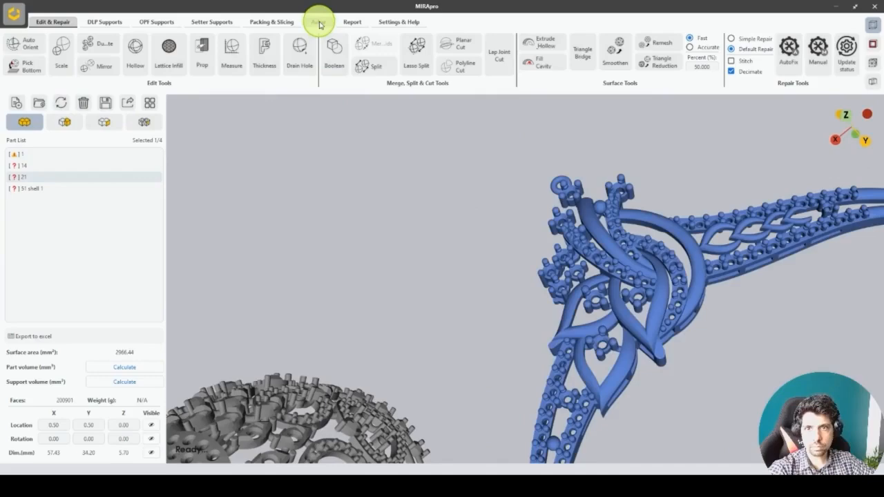
pyautogui.click(321, 27)
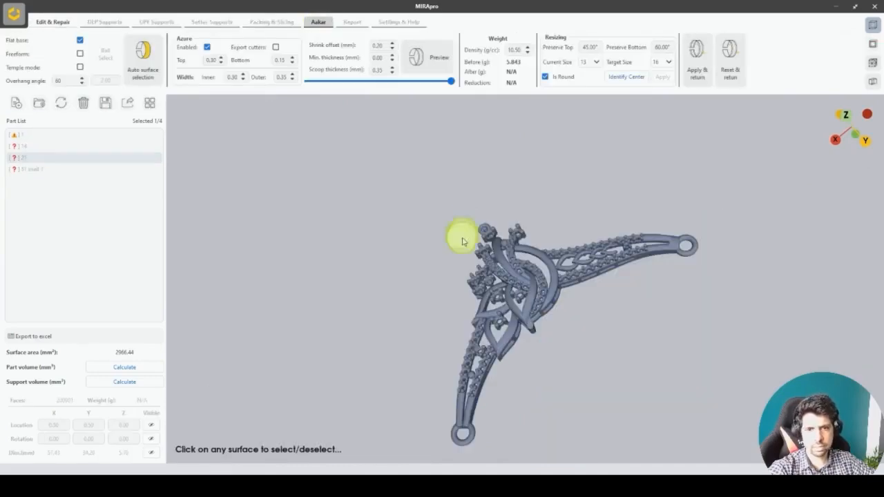
pyautogui.moveTo(499, 281); pyautogui.dragTo(424, 187, button='right')
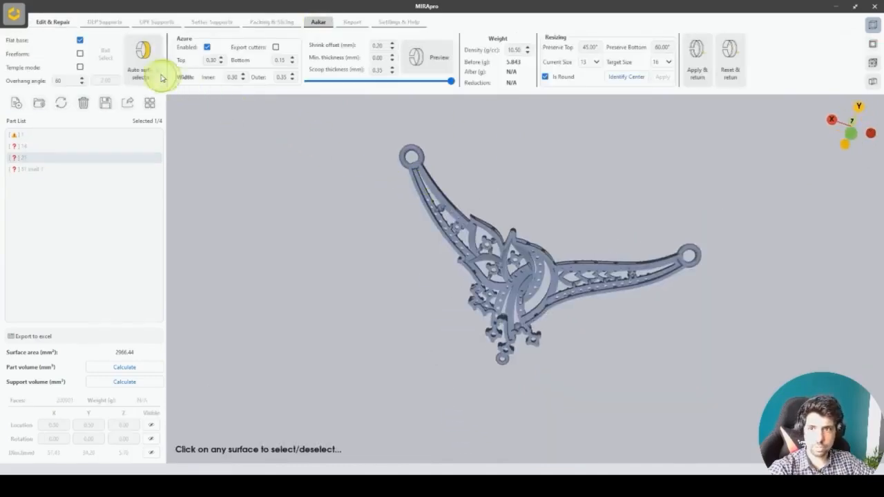
# Auto-select the necklace part's underside surfaces with flat base enabled and a 60° overhang angle, and check them from both sides.
pyautogui.click(142, 53)
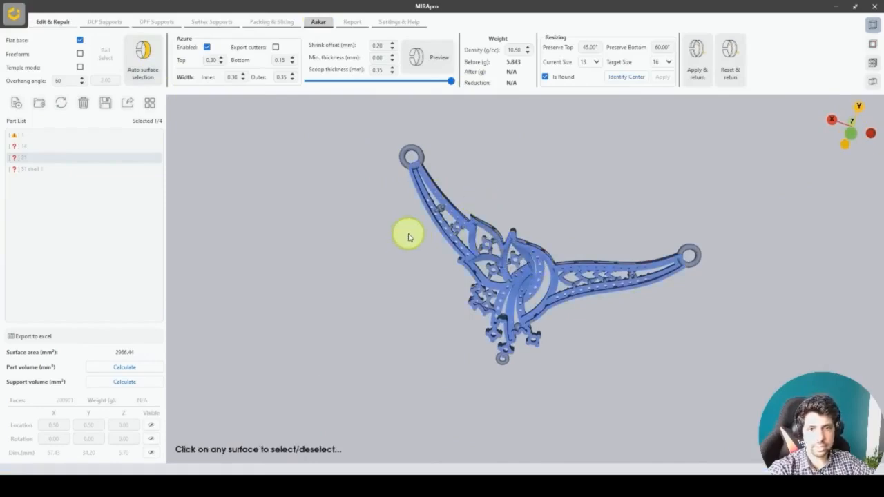
pyautogui.moveTo(409, 234); pyautogui.dragTo(700, 337, button='right')
pyautogui.click(855, 126)
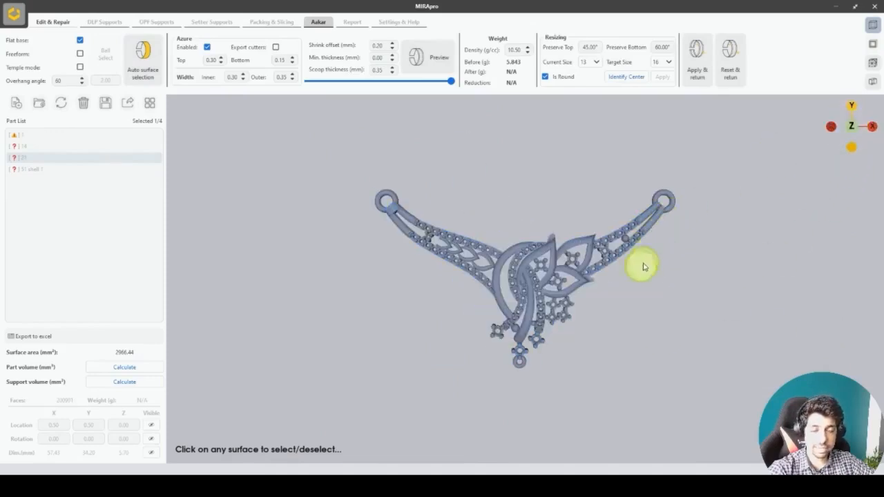
pyautogui.scroll(2, 570, 335)
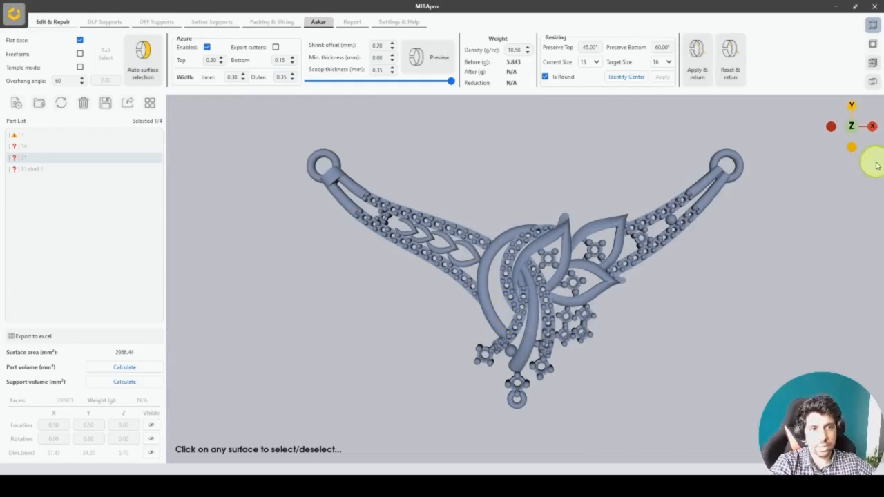
pyautogui.click(852, 127)
pyautogui.scroll(2, 523, 301)
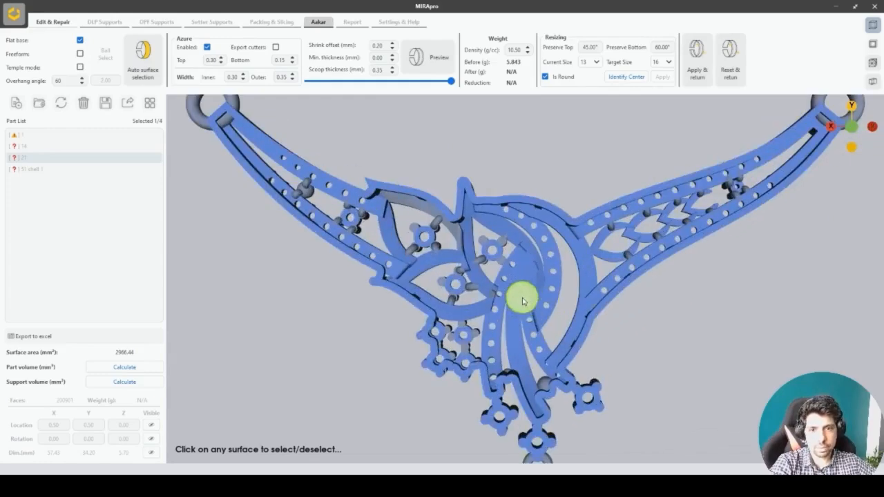
# Mark the two perforated strips on the arm beside the leaf shapes for Azure honeycomb cells.
pyautogui.scroll(2, 387, 280)
pyautogui.scroll(2, 642, 363)
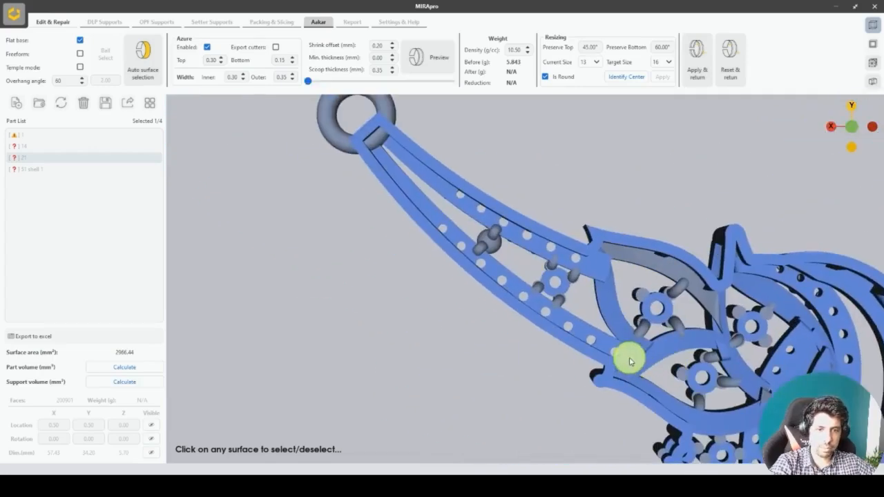
pyautogui.click(627, 359)
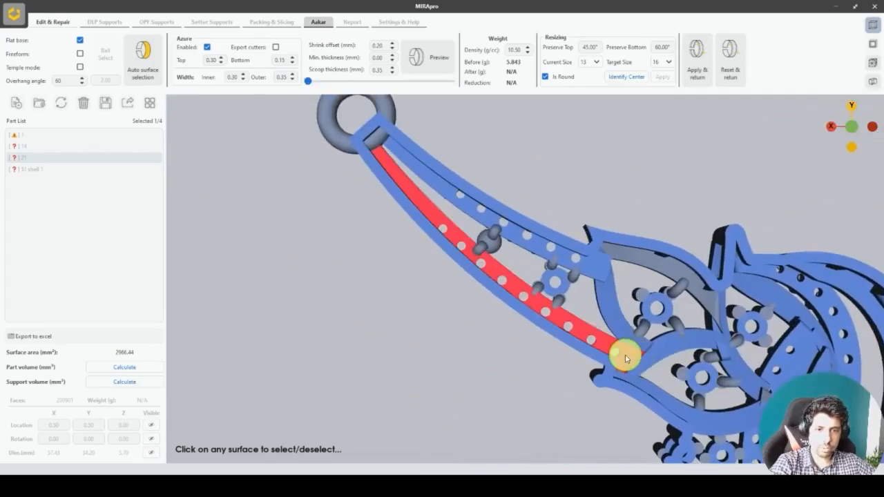
pyautogui.click(625, 353)
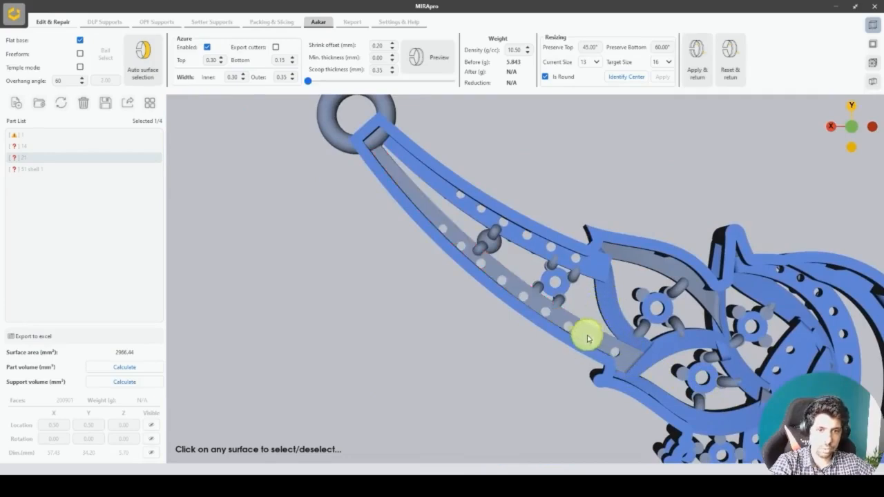
pyautogui.click(590, 335)
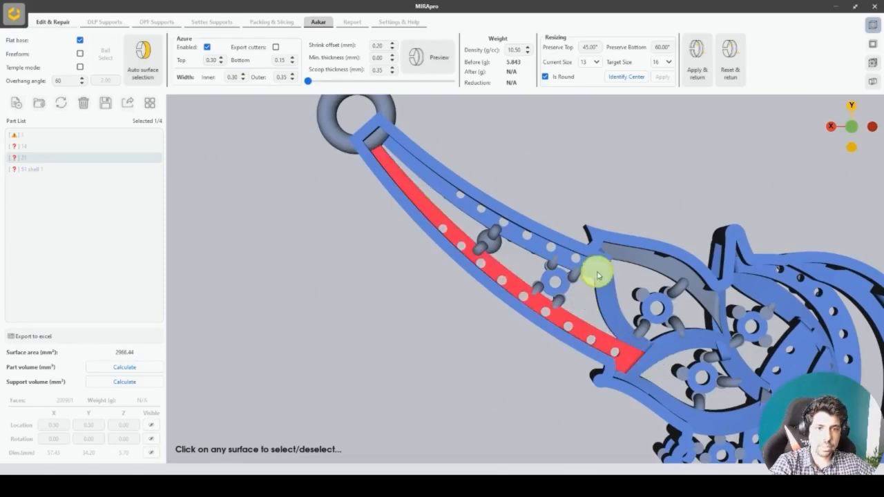
pyautogui.click(595, 319)
# Mark the perforated strips of the opposite arm and the curved perforated bands in the centre for Azure honeycomb cells.
pyautogui.moveTo(652, 339); pyautogui.dragTo(302, 298, button='middle')
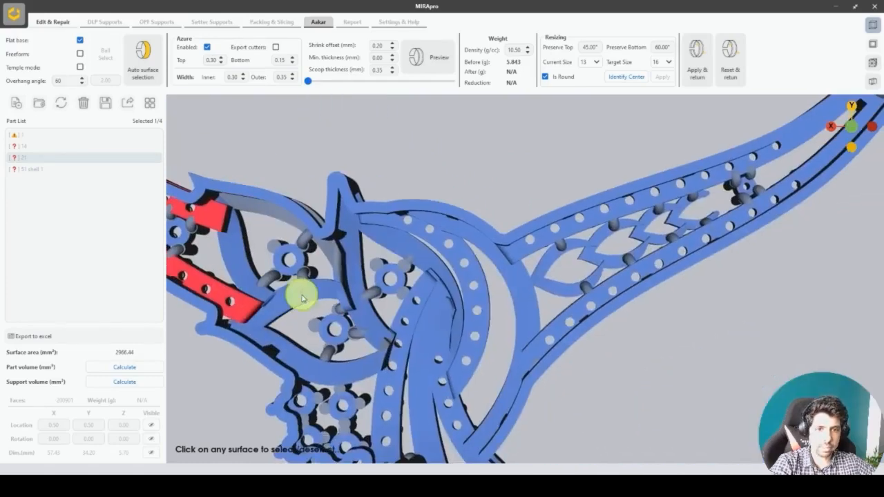
pyautogui.click(560, 325)
pyautogui.click(481, 276)
pyautogui.moveTo(469, 288); pyautogui.dragTo(527, 296, button='middle')
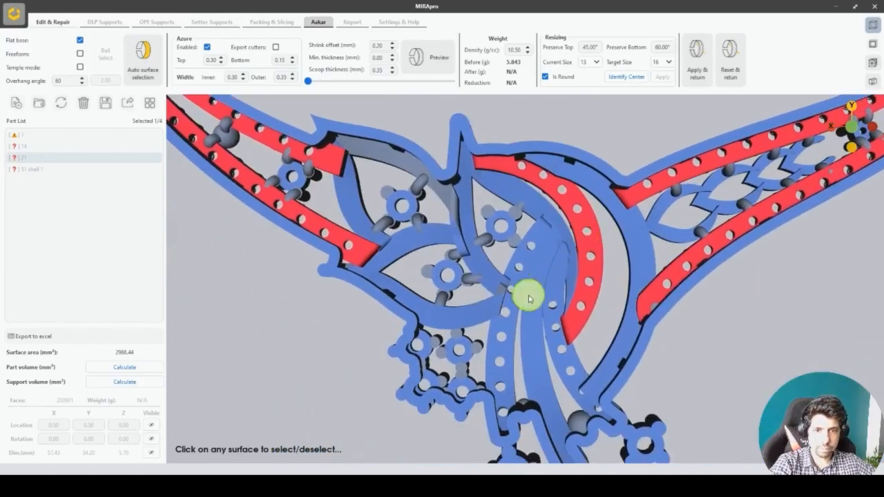
pyautogui.click(524, 283)
pyautogui.moveTo(592, 337); pyautogui.dragTo(576, 223, button='middle')
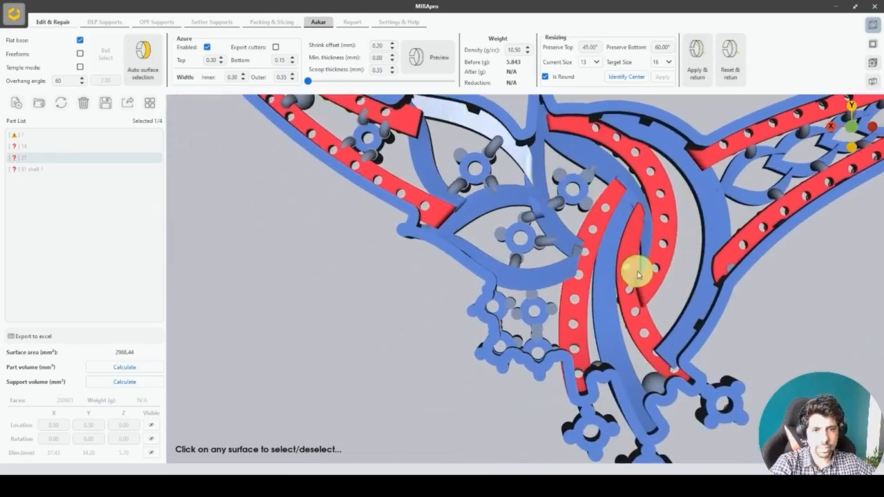
# Check the marked necklace surfaces at an angle, generate the weight-reduction preview and inspect the cells in the perforated strips.
pyautogui.scroll(-3, 639, 304)
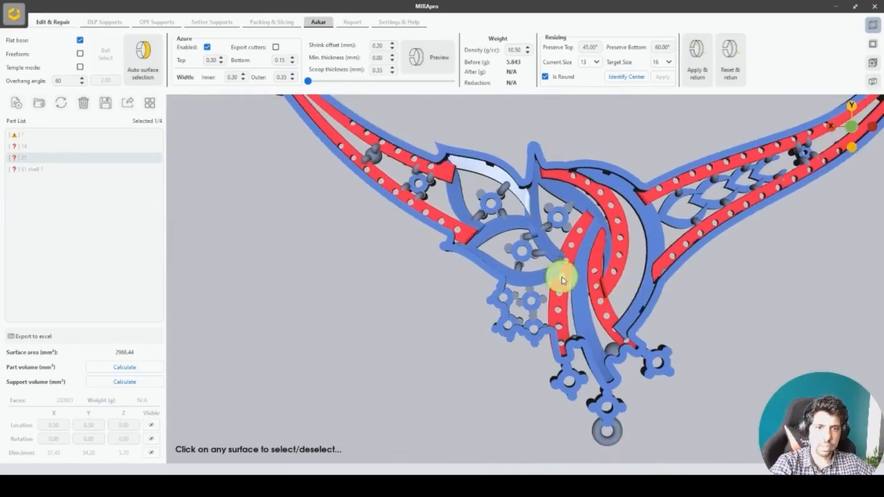
pyautogui.scroll(5, 615, 389)
pyautogui.moveTo(589, 346); pyautogui.dragTo(614, 388, button='middle')
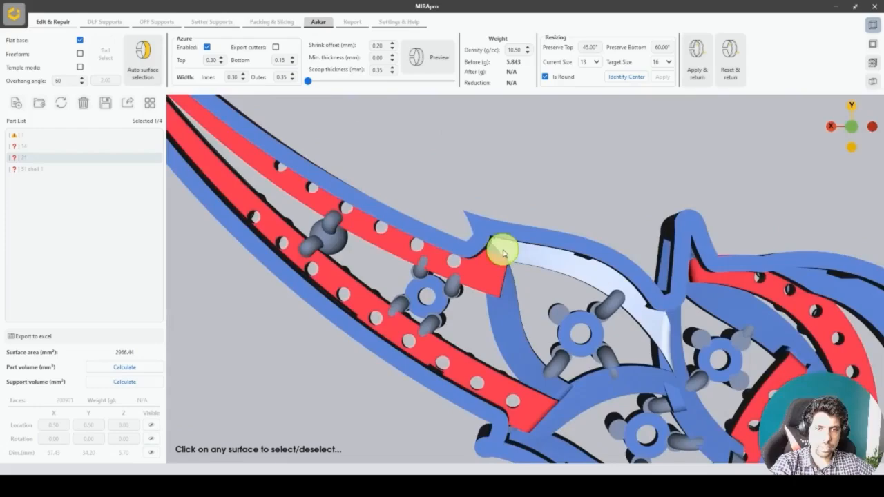
pyautogui.moveTo(566, 291); pyautogui.dragTo(518, 280, button='right')
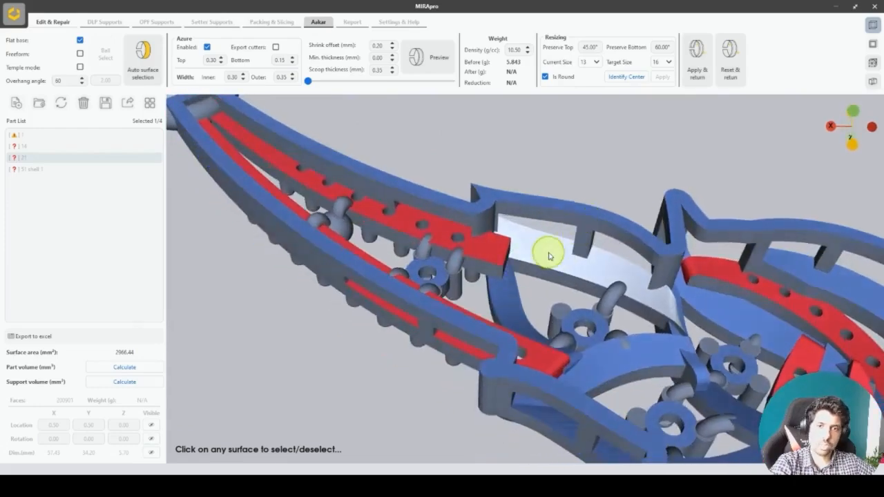
pyautogui.moveTo(666, 306); pyautogui.dragTo(518, 250, button='middle')
pyautogui.scroll(-5, 618, 290)
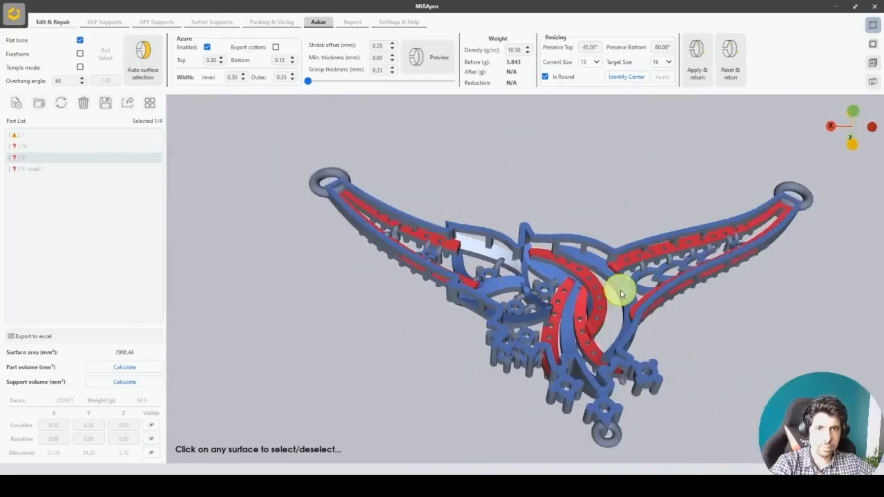
pyautogui.click(432, 69)
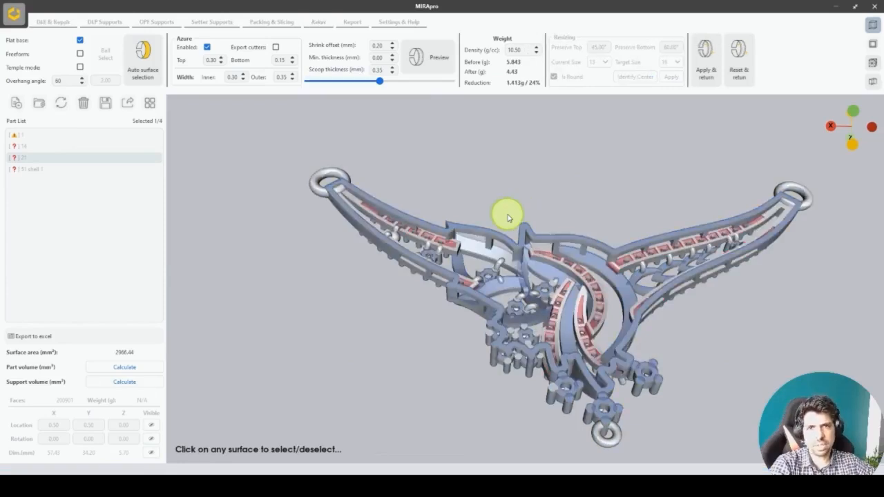
pyautogui.scroll(2, 446, 225)
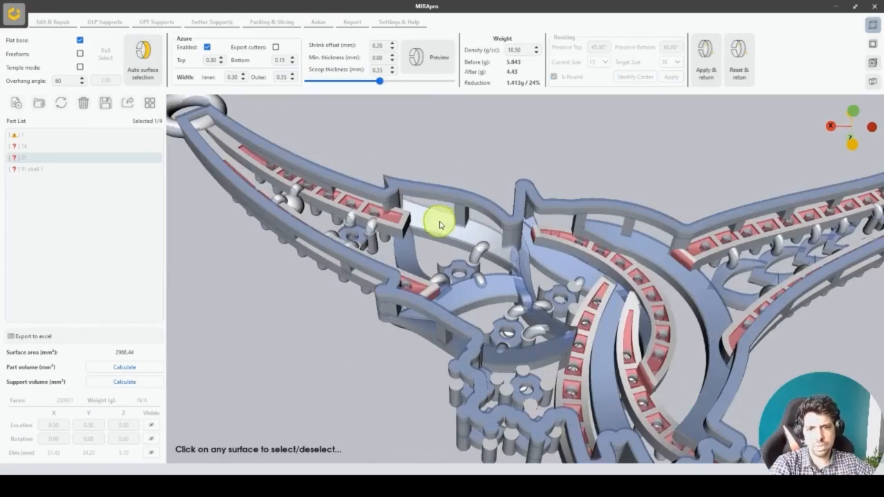
pyautogui.scroll(2, 552, 192)
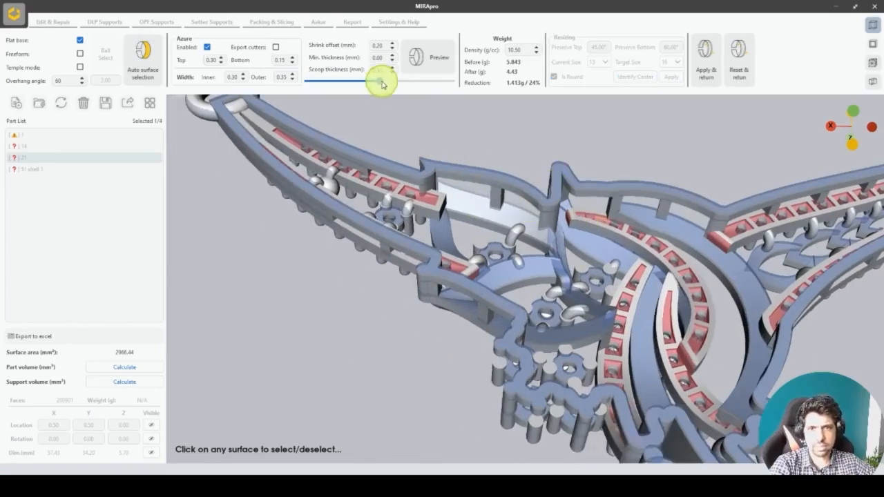
# Show the reduced necklace part fully and inspect the Azure cells in the curved centre bands and adjoining strips.
pyautogui.moveTo(380, 81); pyautogui.dragTo(493, 92)
pyautogui.scroll(2, 695, 315)
pyautogui.scroll(2, 488, 263)
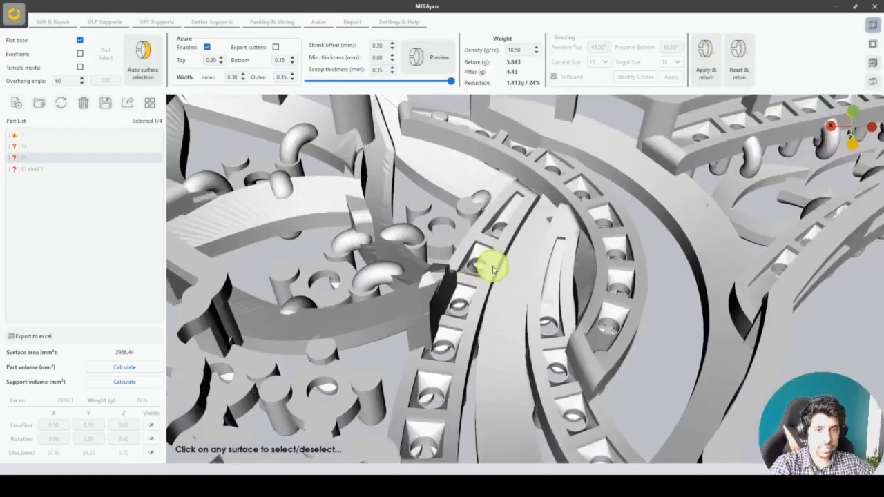
pyautogui.scroll(2, 590, 291)
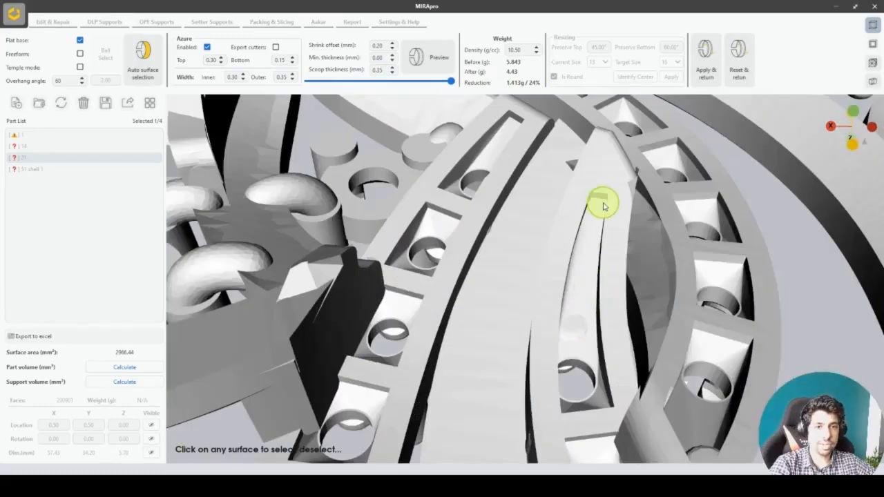
pyautogui.scroll(-3, 602, 207)
pyautogui.moveTo(604, 212); pyautogui.dragTo(552, 281, button='middle')
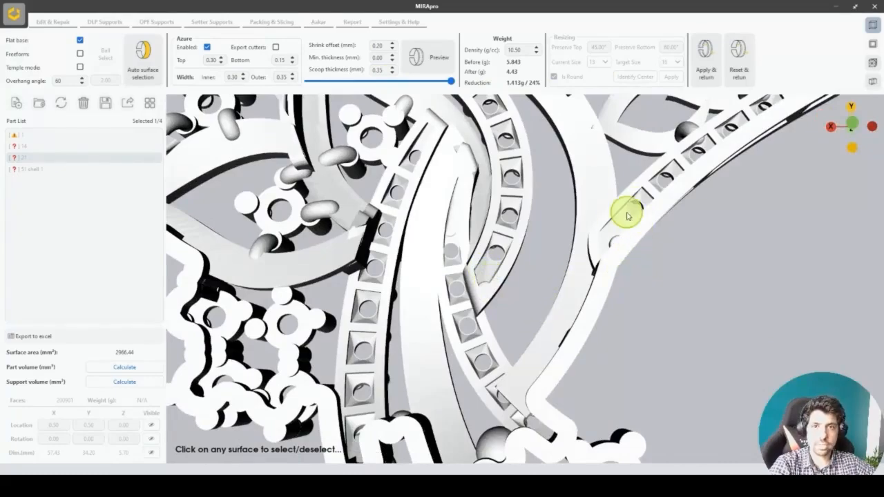
pyautogui.scroll(1, 659, 188)
pyautogui.moveTo(661, 187); pyautogui.dragTo(495, 258, button='middle')
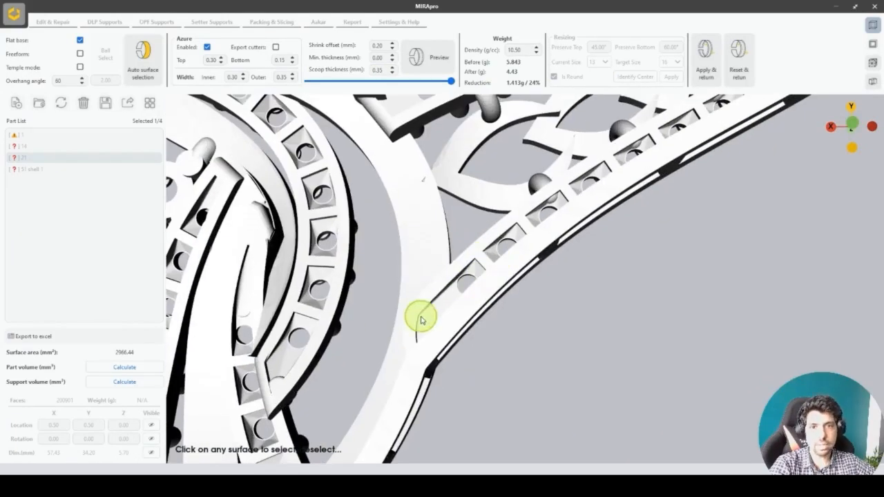
pyautogui.moveTo(421, 317); pyautogui.dragTo(673, 380, button='middle')
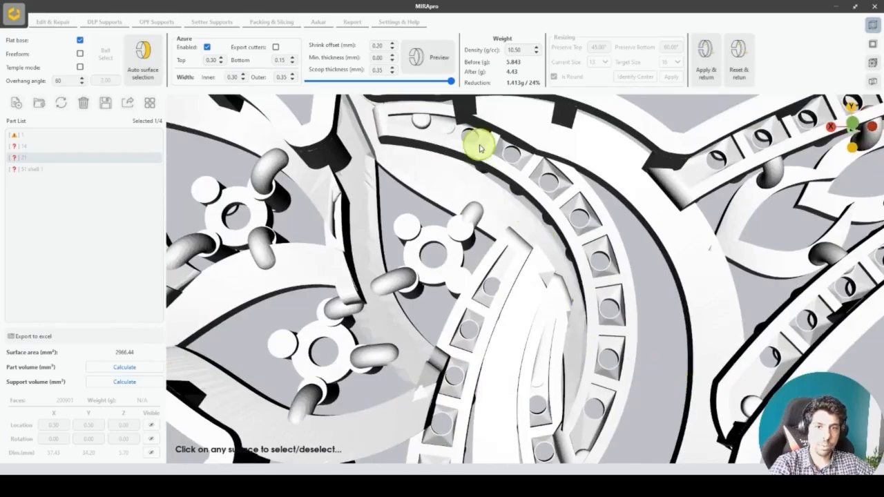
pyautogui.moveTo(395, 286); pyautogui.dragTo(544, 282, button='middle')
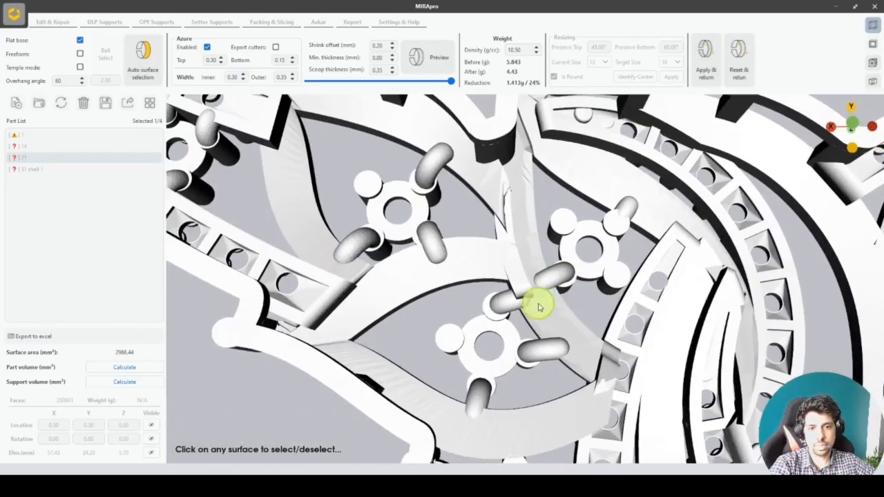
pyautogui.scroll(-3, 538, 306)
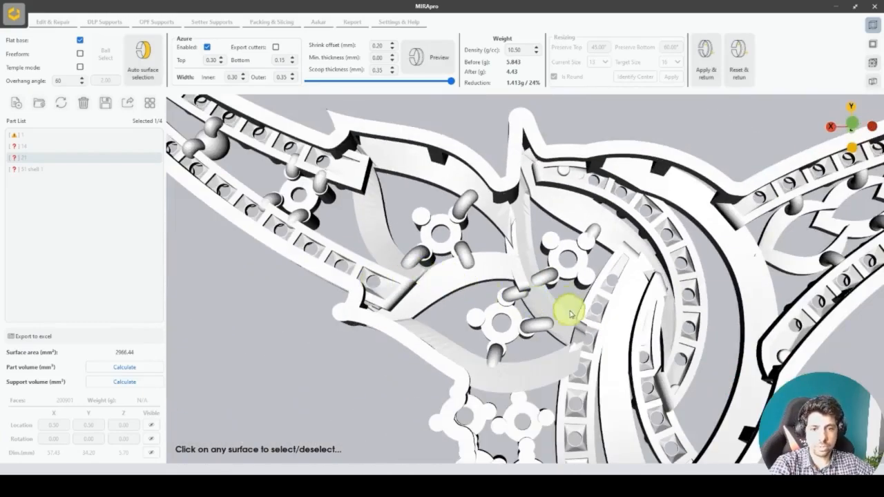
pyautogui.scroll(-2, 571, 314)
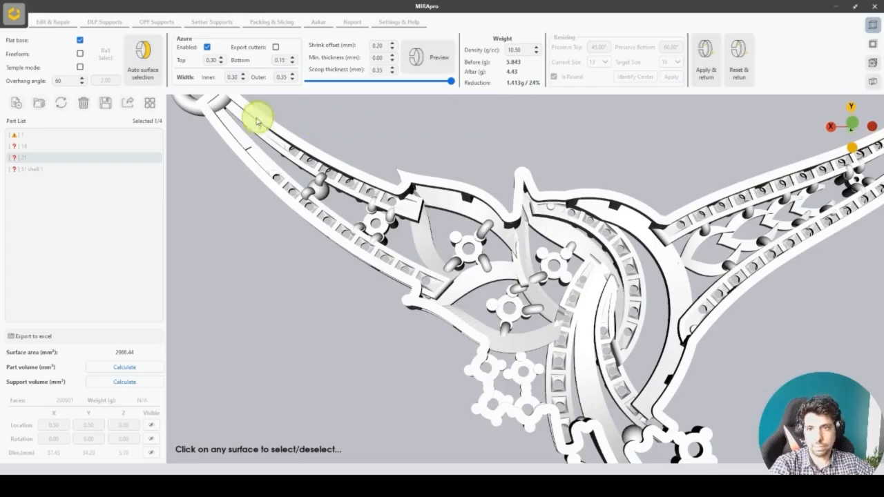
# Set the Azure cells' bottom value to 0.25 and top value to 0.20.
pyautogui.scroll(5, 424, 252)
pyautogui.scroll(5, 425, 260)
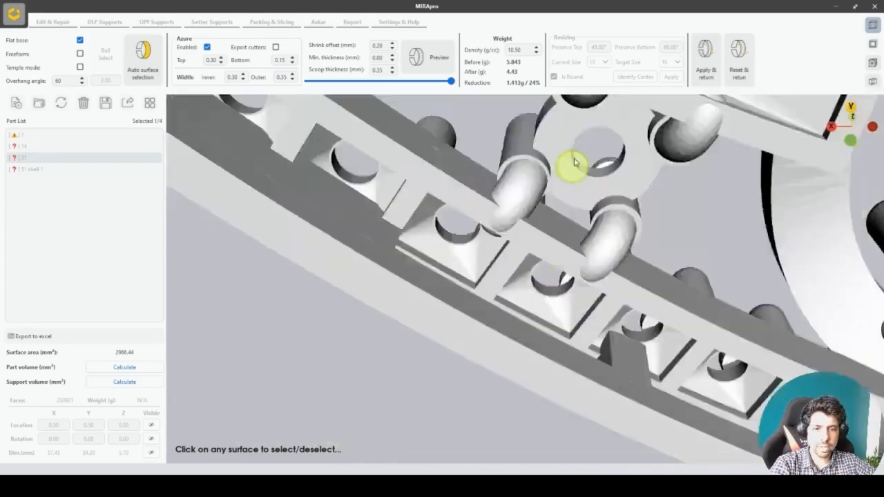
pyautogui.moveTo(574, 162); pyautogui.dragTo(589, 97, button='middle')
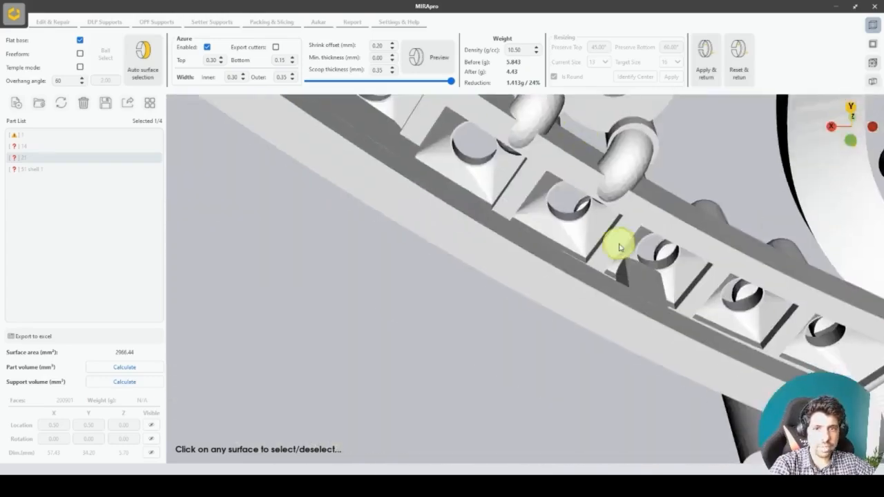
pyautogui.scroll(4, 621, 245)
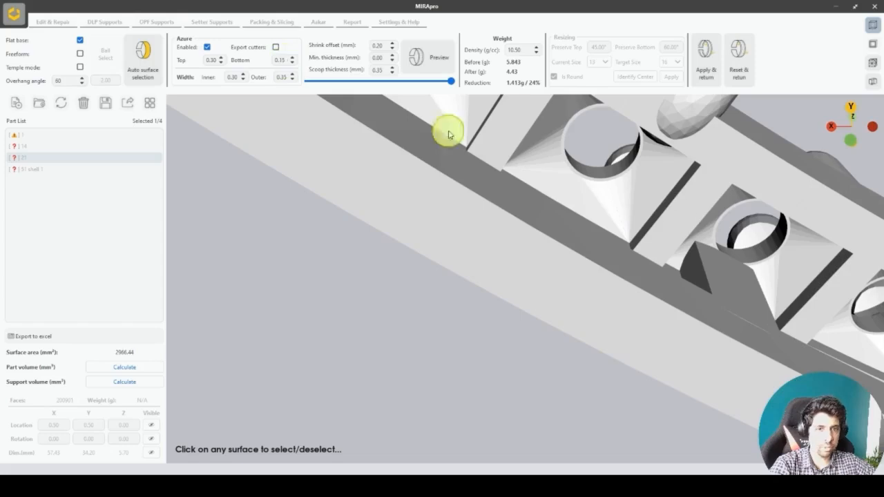
pyautogui.scroll(-5, 663, 201)
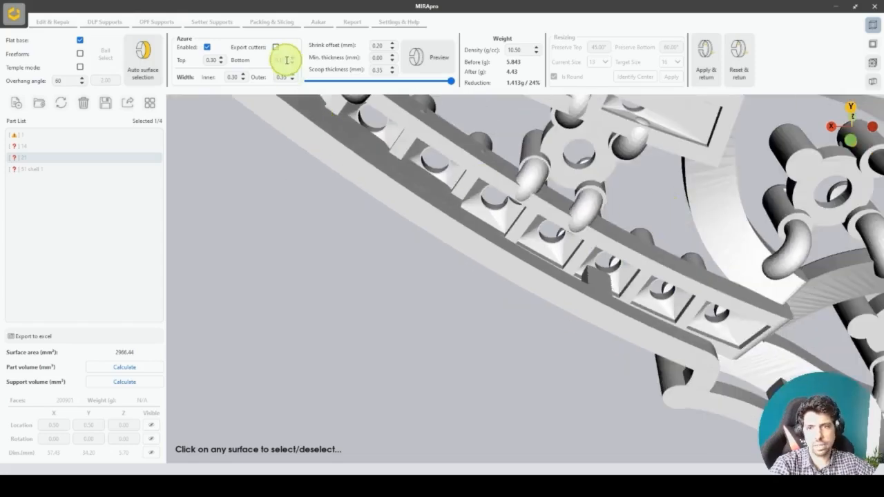
pyautogui.click(284, 59)
pyautogui.write('0.2')
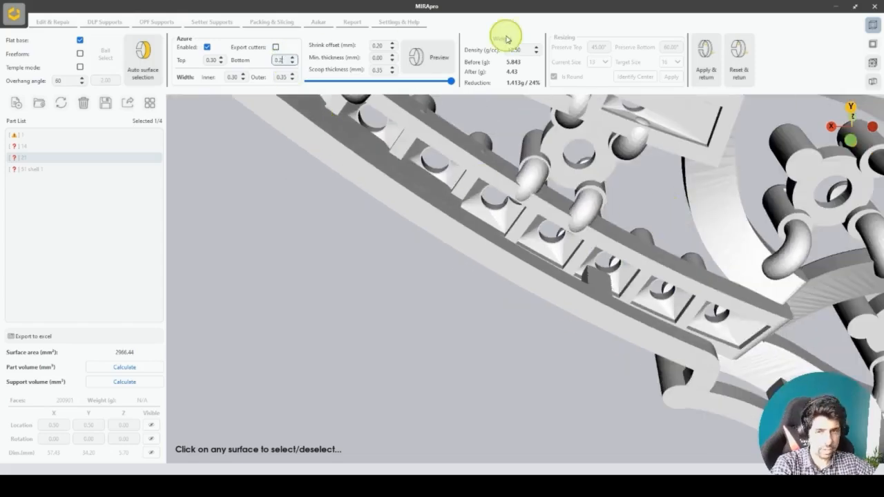
pyautogui.write('5')
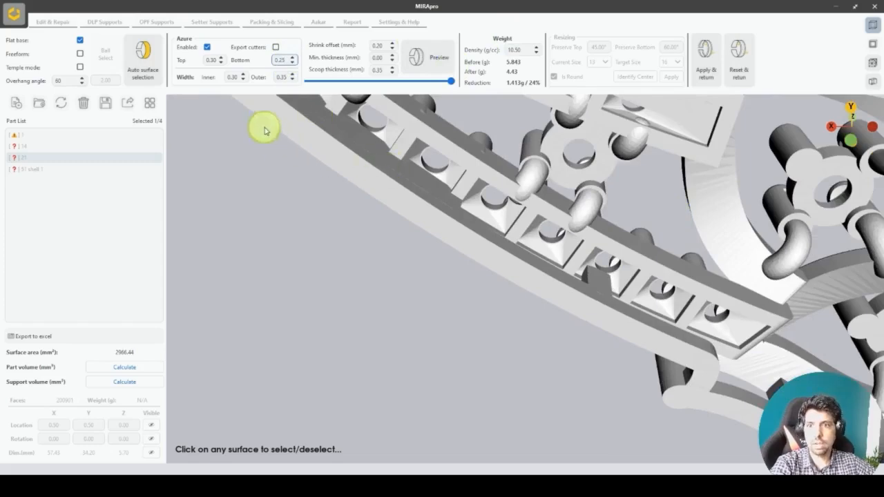
pyautogui.click(212, 60)
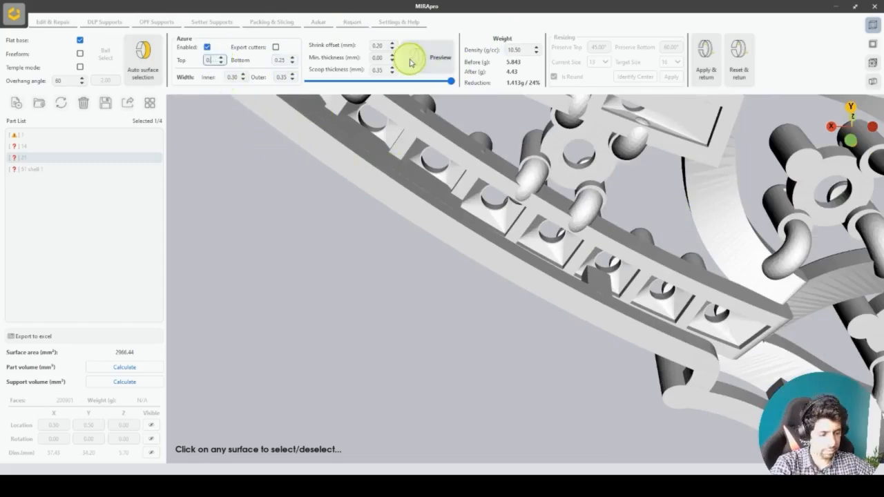
pyautogui.write('2')
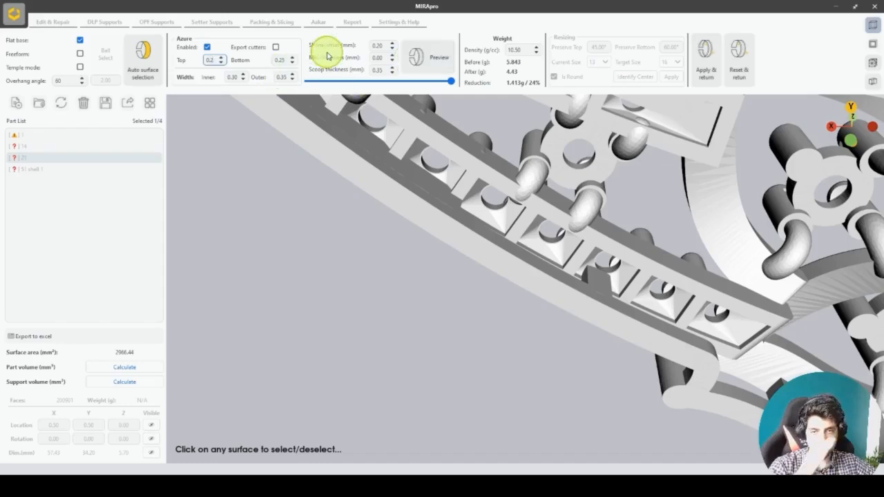
# Set the Azure inner width to 0.40 and regenerate the weight-reduction preview.
pyautogui.click(239, 78)
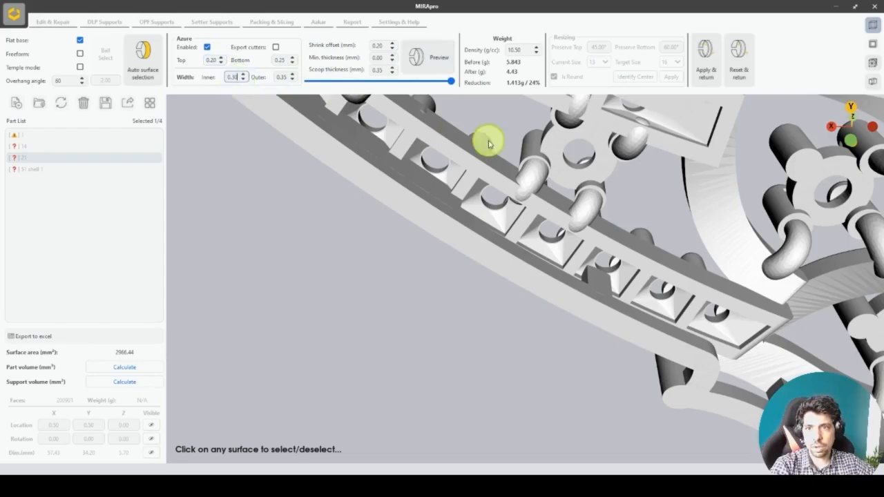
pyautogui.moveTo(581, 258); pyautogui.dragTo(588, 203, button='middle')
pyautogui.scroll(5, 630, 209)
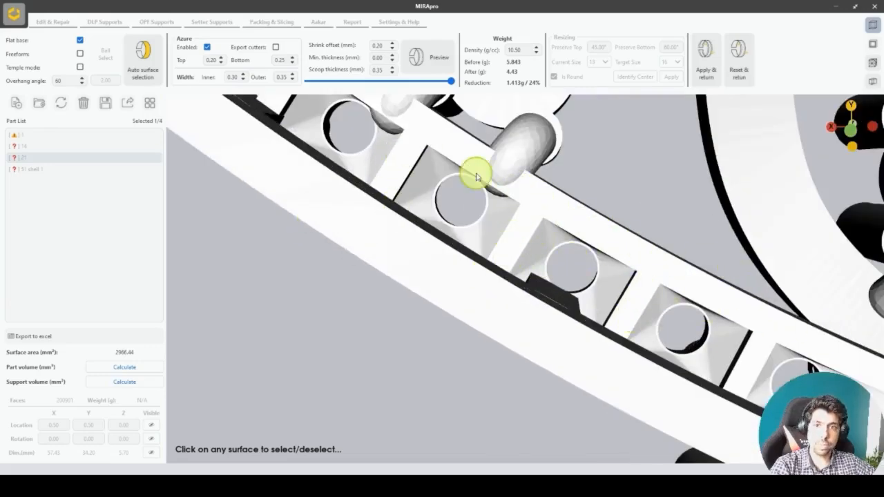
pyautogui.moveTo(476, 174); pyautogui.dragTo(595, 241, button='middle')
pyautogui.scroll(-5, 600, 242)
pyautogui.moveTo(397, 159); pyautogui.dragTo(464, 243, button='middle')
pyautogui.scroll(3, 507, 225)
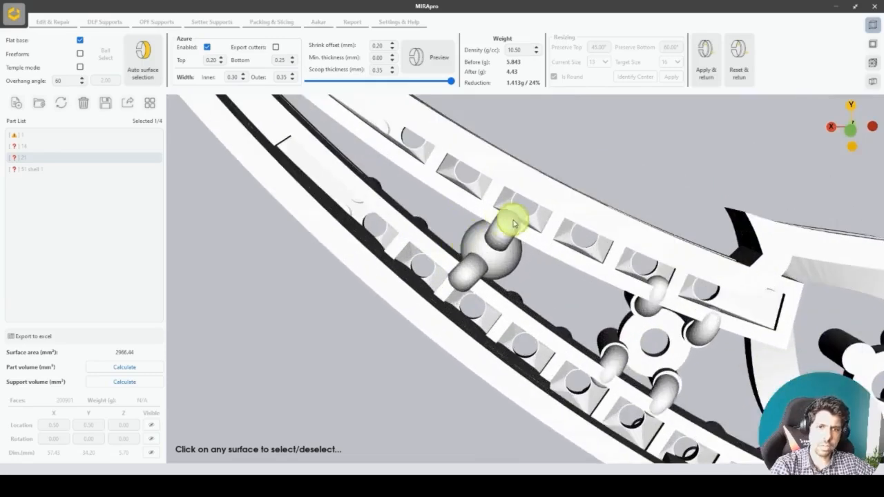
pyautogui.moveTo(515, 223); pyautogui.dragTo(545, 206, button='middle')
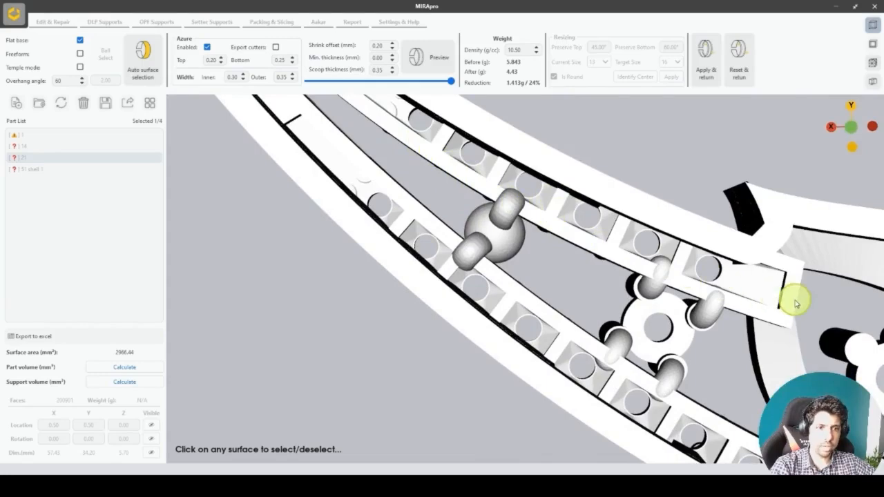
pyautogui.click(236, 76)
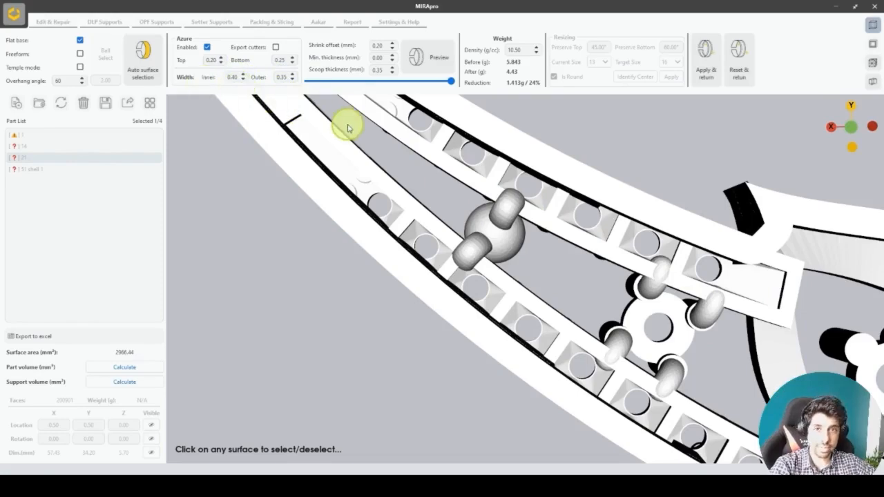
pyautogui.click(430, 65)
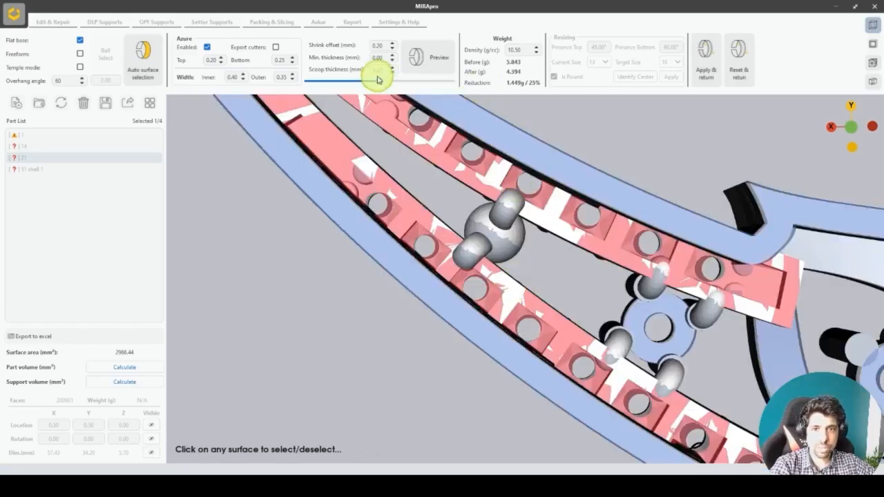
# Show the updated result fully and examine the cell walls in the arm's perforated strips up close and from an angle.
pyautogui.moveTo(380, 81); pyautogui.dragTo(495, 92)
pyautogui.scroll(3, 546, 331)
pyautogui.moveTo(546, 331); pyautogui.dragTo(573, 244, button='middle')
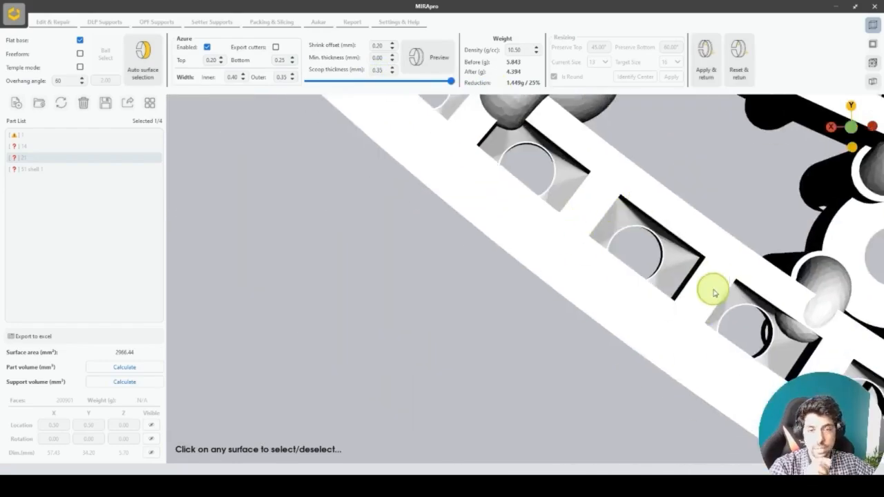
pyautogui.moveTo(663, 274); pyautogui.dragTo(475, 181, button='right')
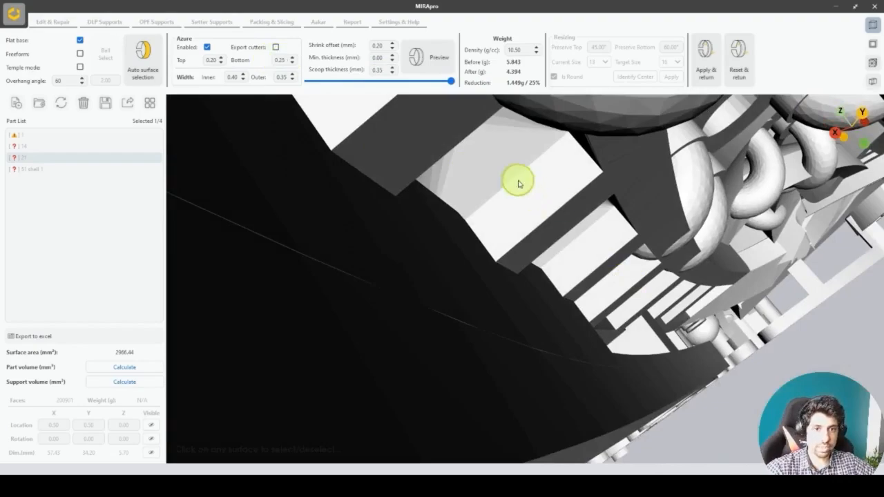
pyautogui.scroll(-5, 548, 213)
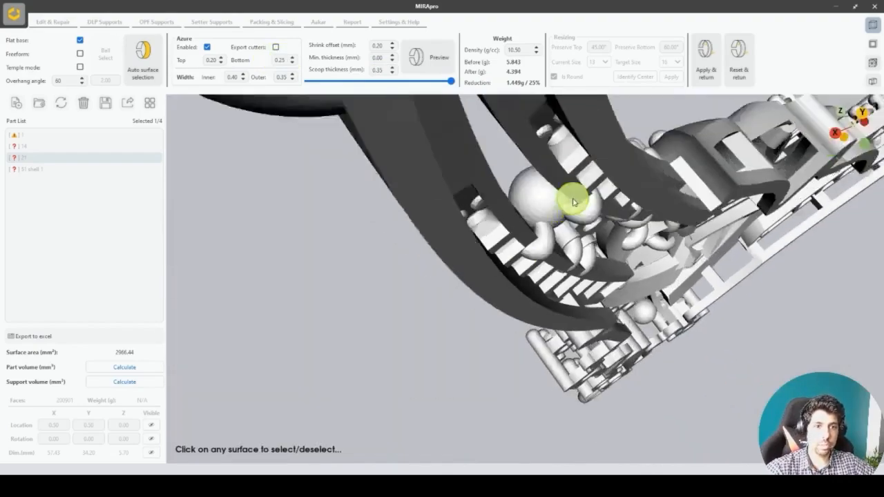
pyautogui.moveTo(572, 202); pyautogui.dragTo(357, 158, button='right')
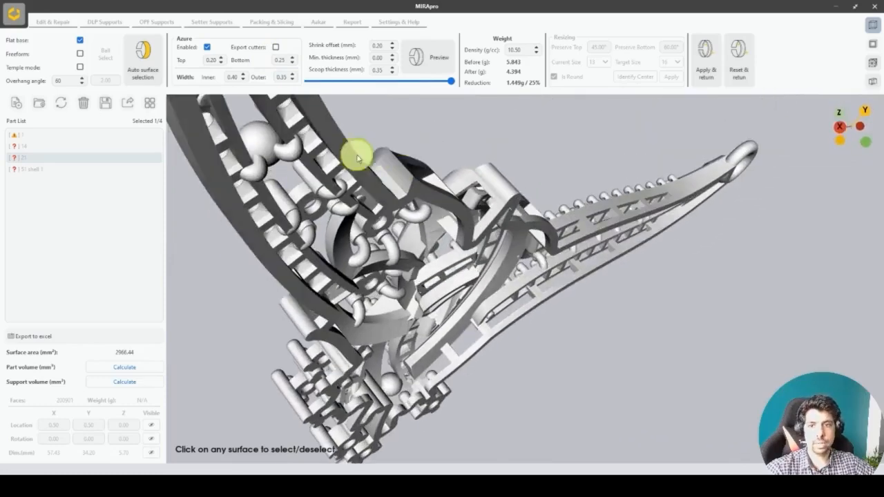
pyautogui.scroll(5, 449, 188)
pyautogui.scroll(5, 543, 320)
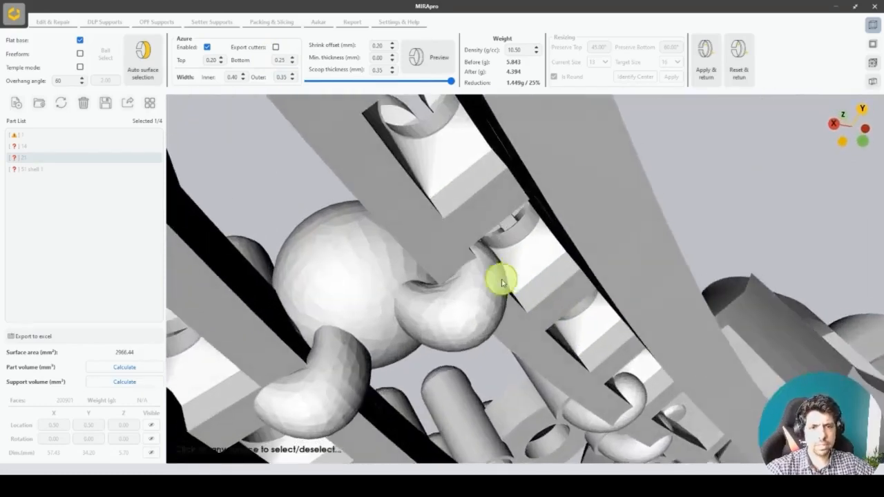
pyautogui.moveTo(502, 281); pyautogui.dragTo(538, 264, button='right')
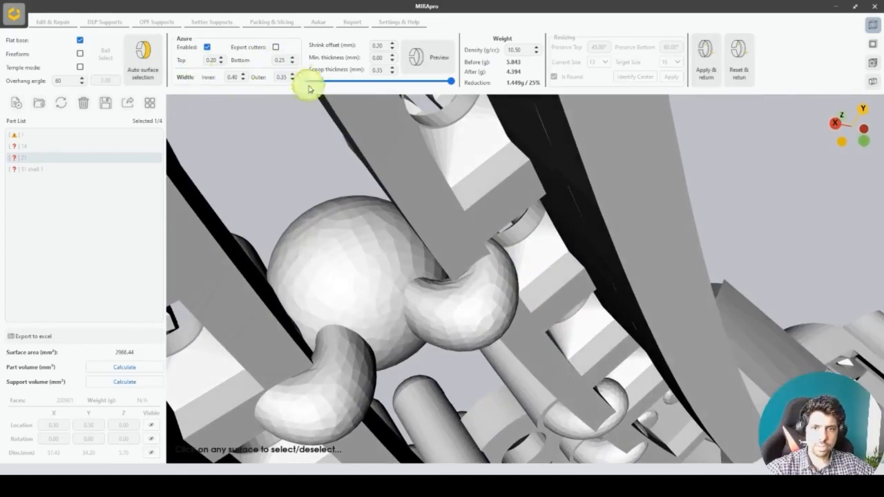
# Examine the updated cells in the curved centre bands and the scooped surfaces around them.
pyautogui.scroll(-8, 567, 297)
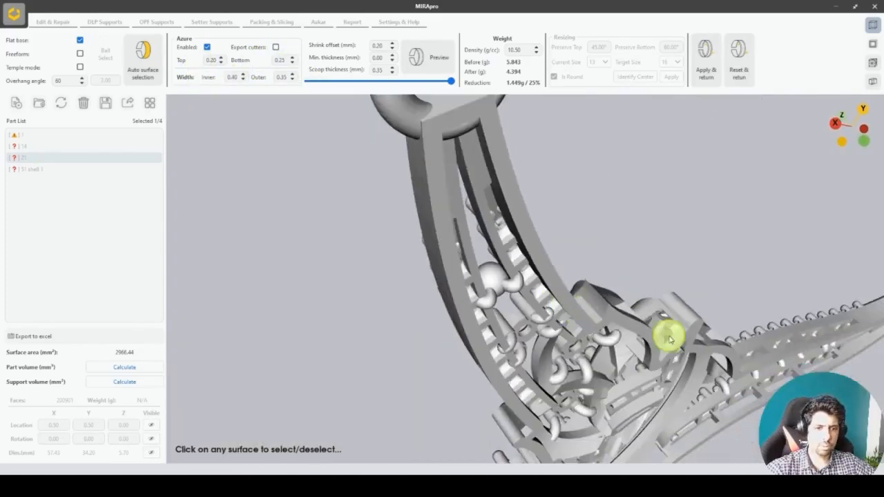
pyautogui.moveTo(668, 339); pyautogui.dragTo(590, 270, button='right')
pyautogui.scroll(4, 592, 311)
pyautogui.moveTo(592, 311); pyautogui.dragTo(393, 198, button='right')
pyautogui.scroll(4, 550, 312)
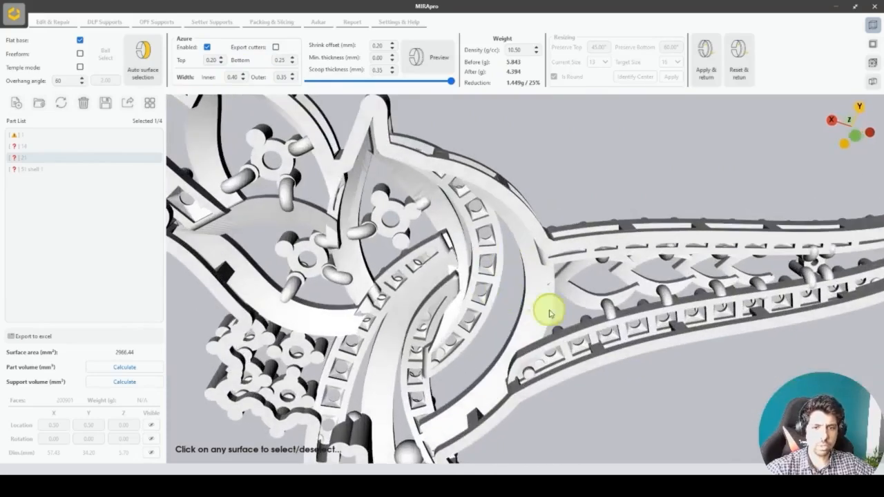
pyautogui.scroll(4, 509, 315)
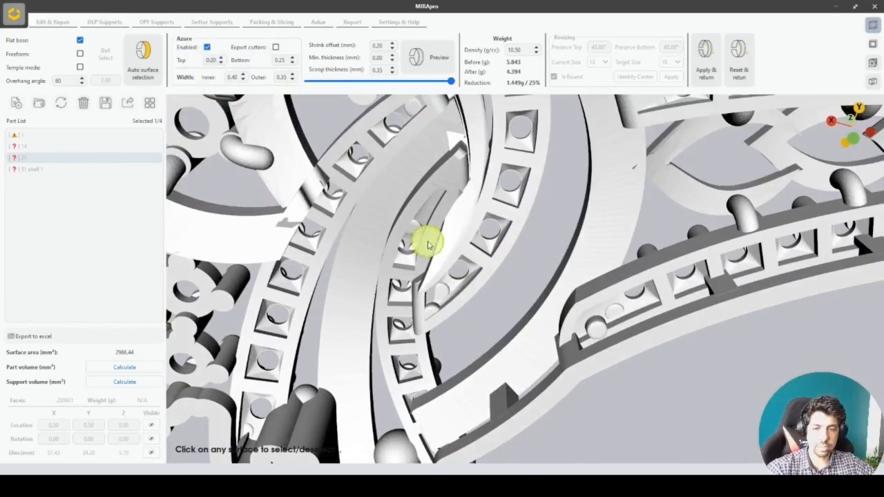
pyautogui.moveTo(430, 243); pyautogui.dragTo(661, 272, button='middle')
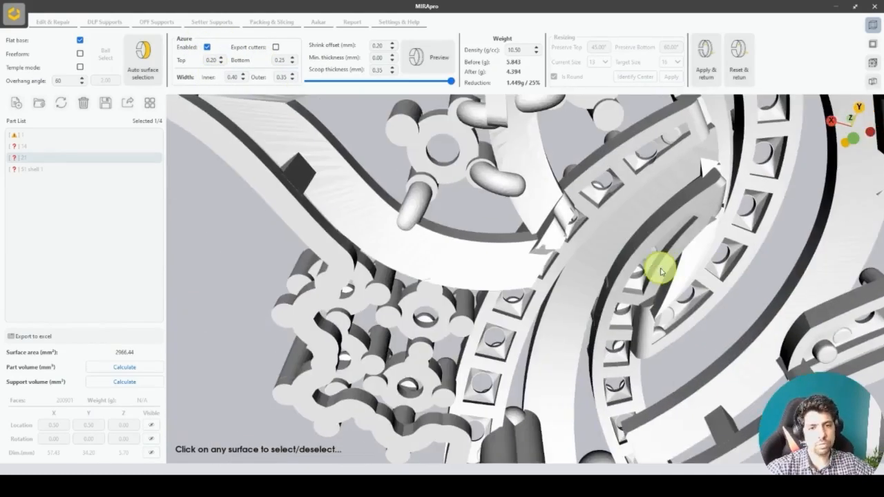
# Enable cutter export for the Azure cells.
pyautogui.scroll(-8, 661, 271)
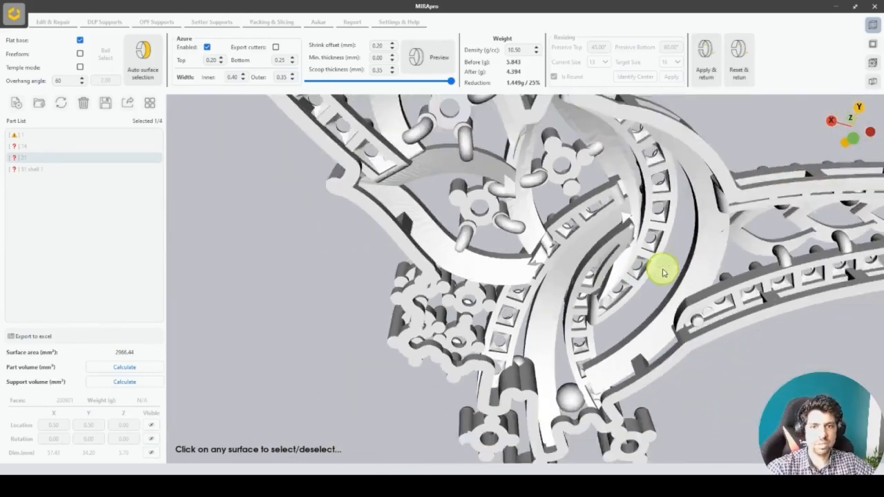
pyautogui.moveTo(632, 306); pyautogui.dragTo(591, 297, button='right')
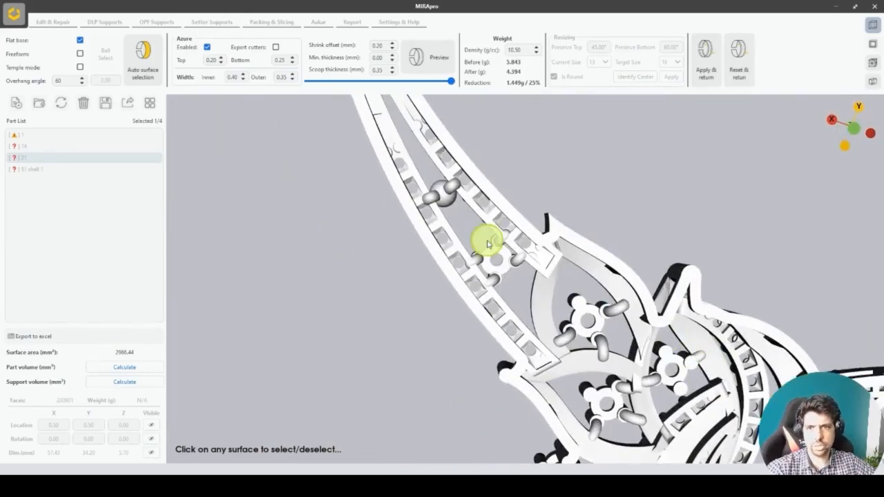
pyautogui.click(276, 48)
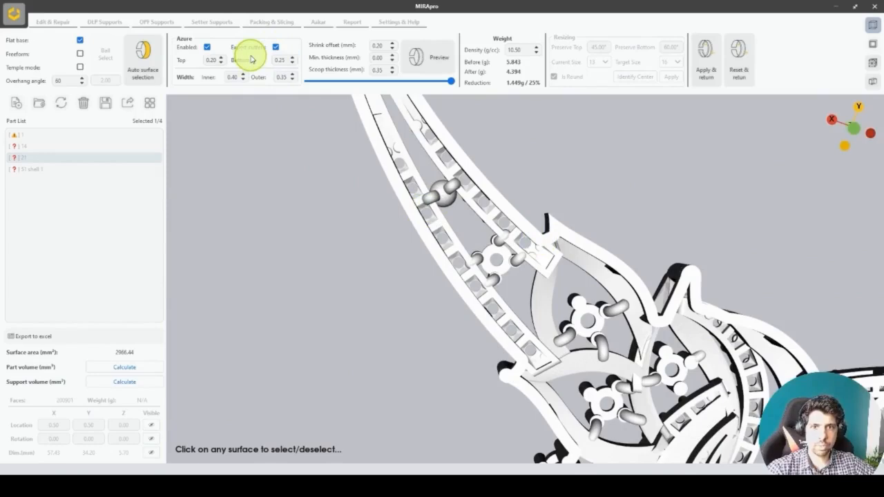
# Regenerate the weight-reduction preview with cutter export on, show the result fully, and apply it to the necklace part.
pyautogui.click(429, 63)
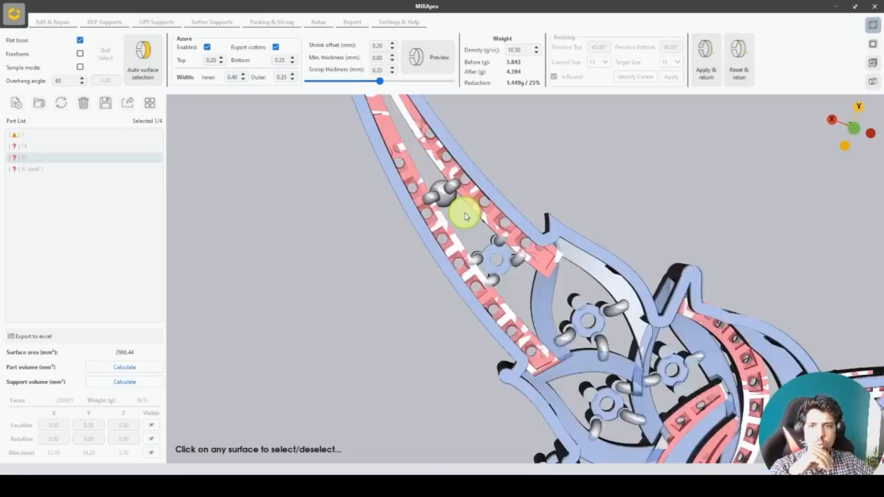
pyautogui.moveTo(385, 83); pyautogui.dragTo(450, 82)
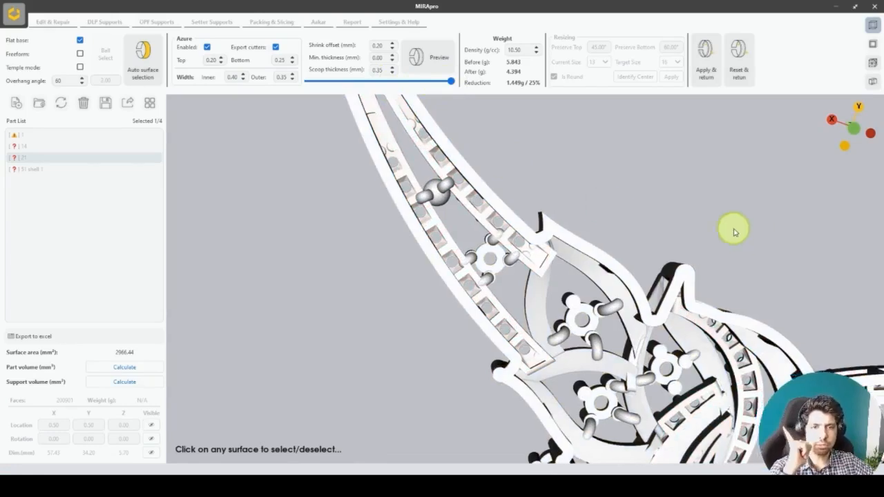
pyautogui.scroll(-2, 647, 216)
pyautogui.click(705, 74)
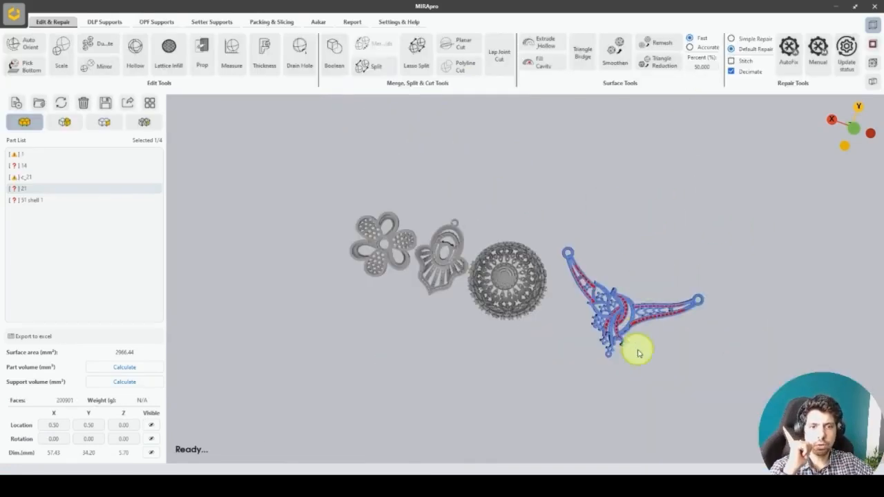
# Select the exported cutter part c_21 among the necklace's cells and open it in Shell Repair.
pyautogui.scroll(8, 636, 349)
pyautogui.scroll(6, 556, 254)
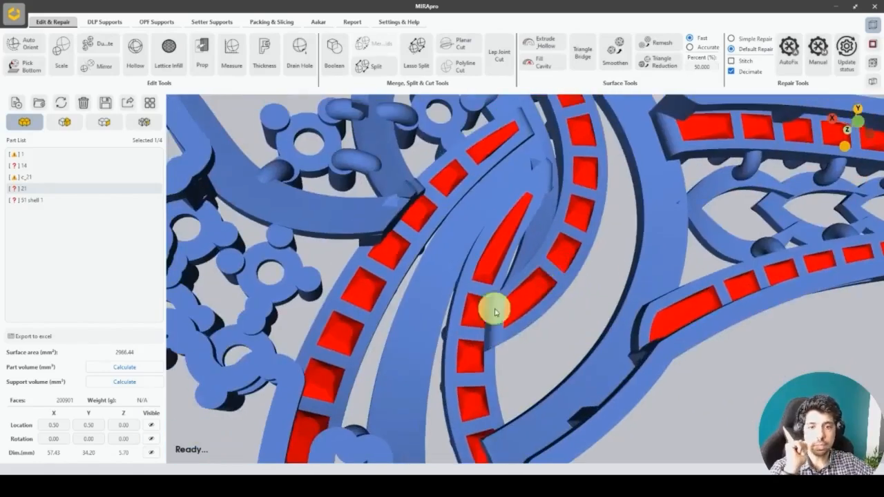
pyautogui.click(70, 194)
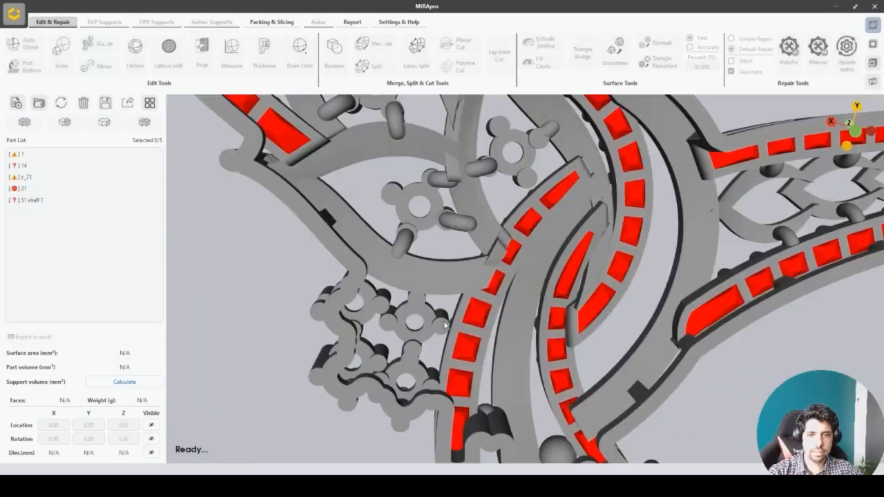
pyautogui.click(446, 324)
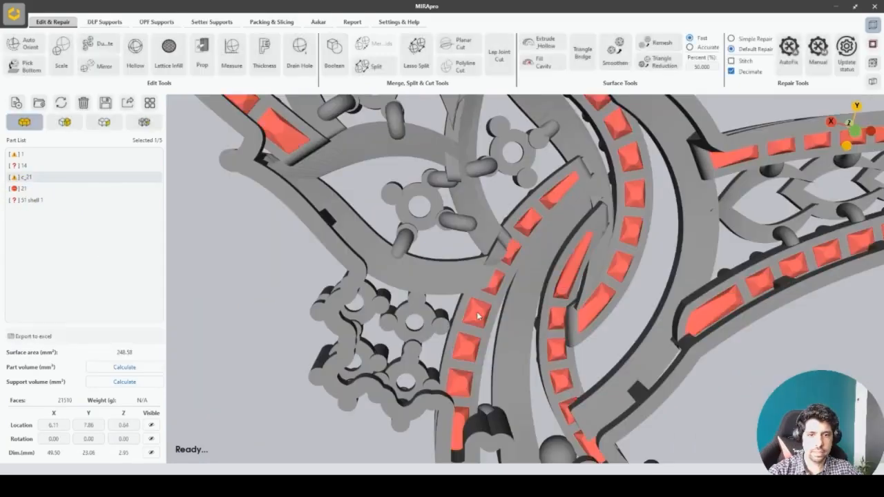
pyautogui.doubleClick(111, 180)
pyautogui.moveTo(407, 80); pyautogui.dragTo(193, 74)
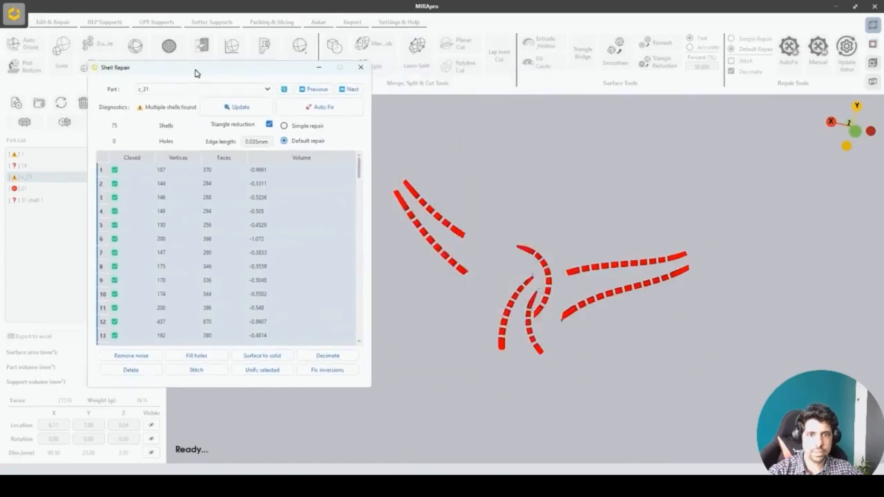
# Inspect the cutter shells up close, remove the noise shells from c_21, and close Shell Repair.
pyautogui.scroll(5, 572, 278)
pyautogui.scroll(5, 572, 278)
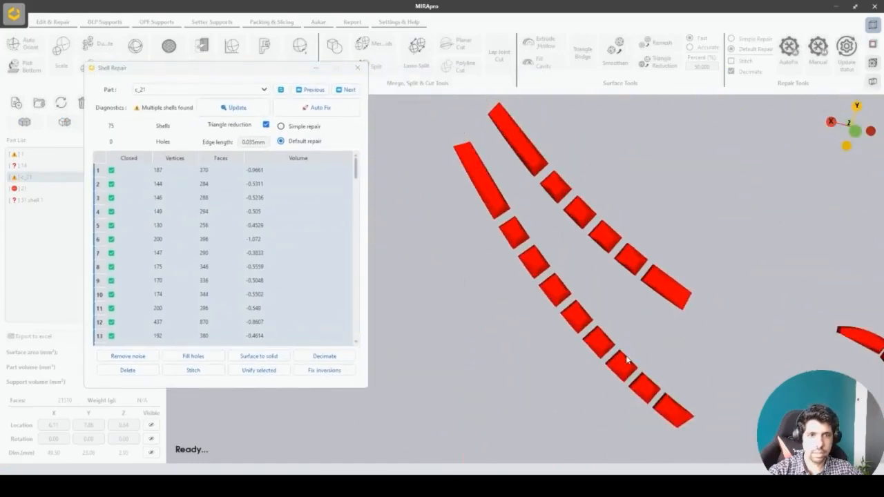
pyautogui.scroll(5, 536, 264)
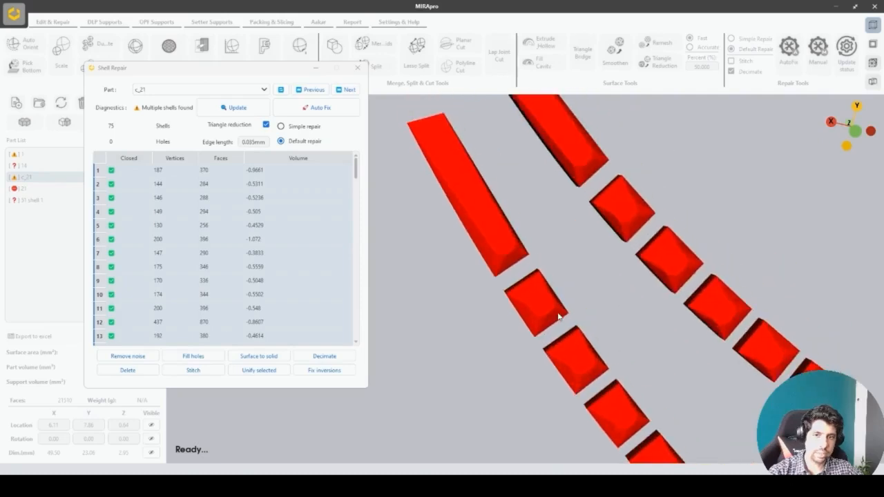
pyautogui.scroll(-3, 518, 322)
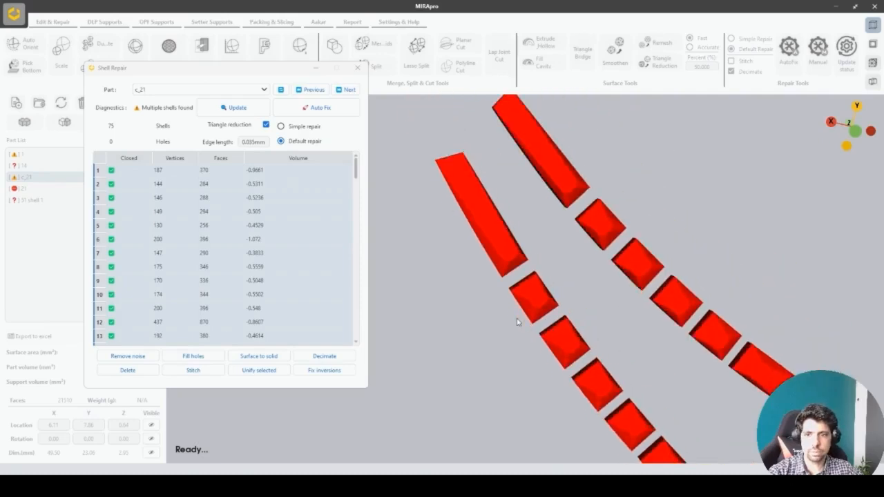
pyautogui.click(128, 356)
pyautogui.scroll(-1, 539, 348)
pyautogui.scroll(-2, 540, 348)
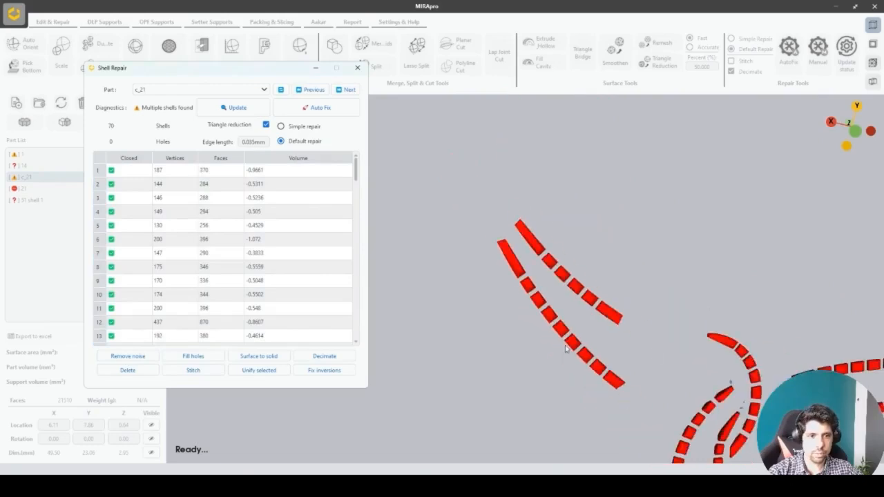
pyautogui.scroll(5, 585, 340)
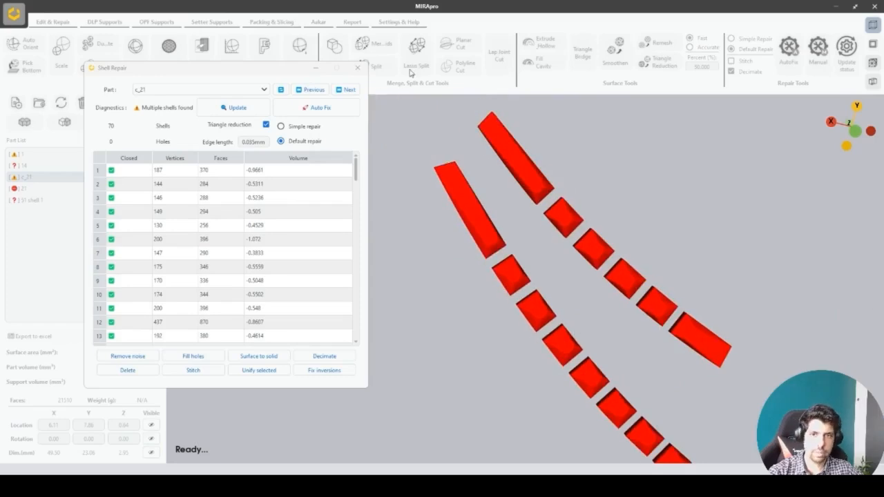
pyautogui.click(357, 68)
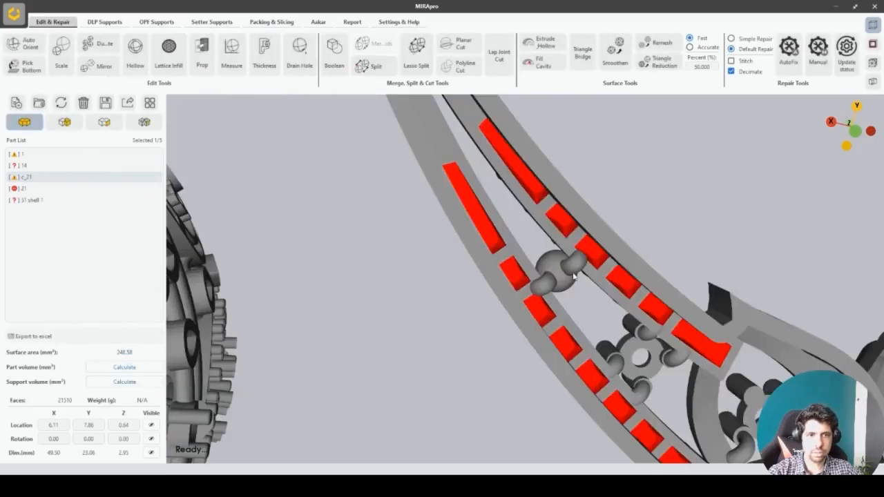
# Examine the cutters in place on the necklace, and inspect part 21's open cells on their own in Shell Repair.
pyautogui.moveTo(779, 335); pyautogui.dragTo(618, 202, button='middle')
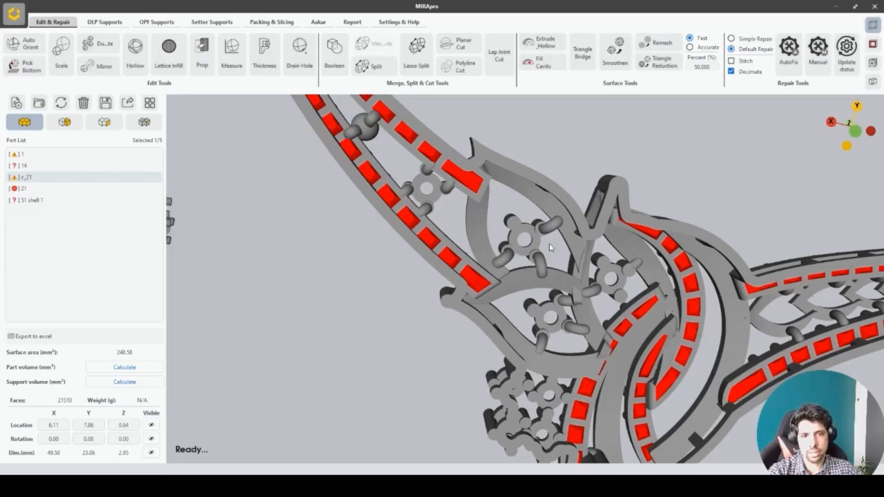
pyautogui.scroll(-2, 550, 246)
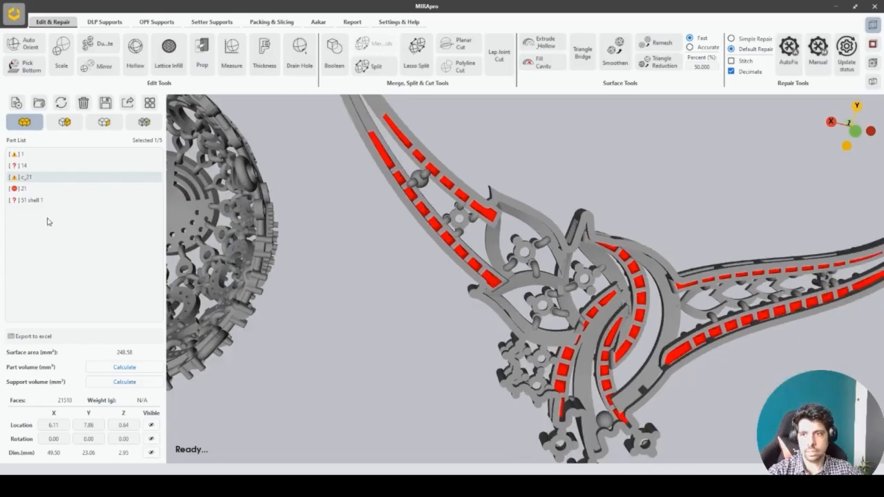
pyautogui.click(48, 190)
pyautogui.scroll(-2, 589, 319)
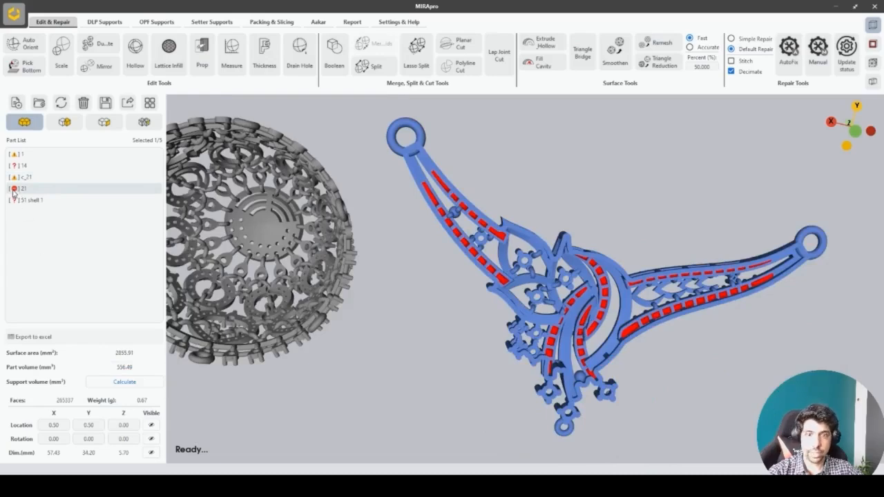
pyautogui.doubleClick(48, 192)
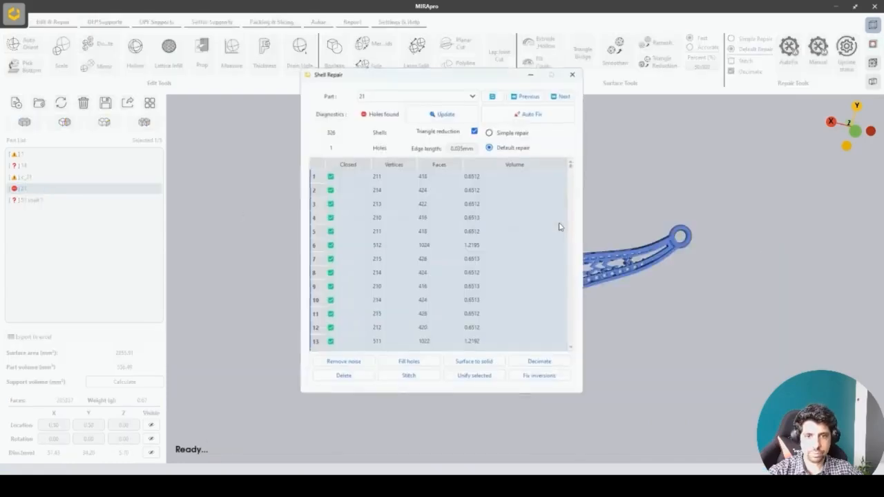
pyautogui.moveTo(406, 82); pyautogui.dragTo(192, 82)
pyautogui.scroll(5, 476, 248)
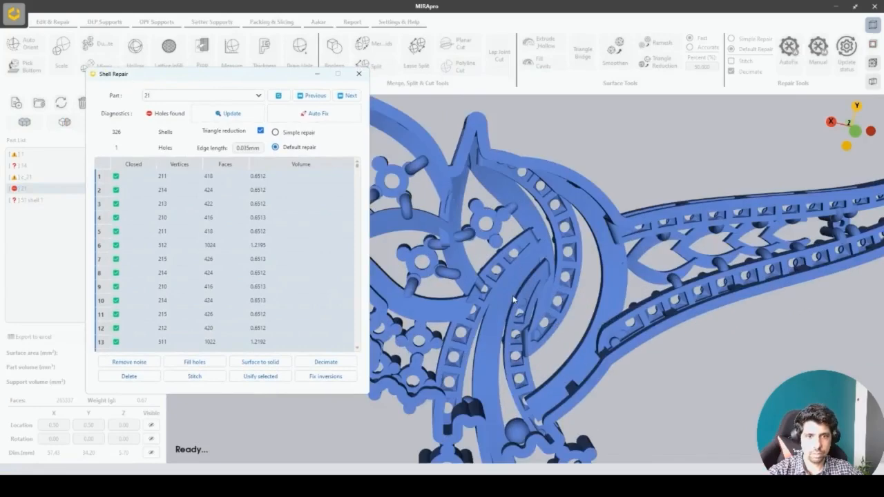
pyautogui.click(358, 73)
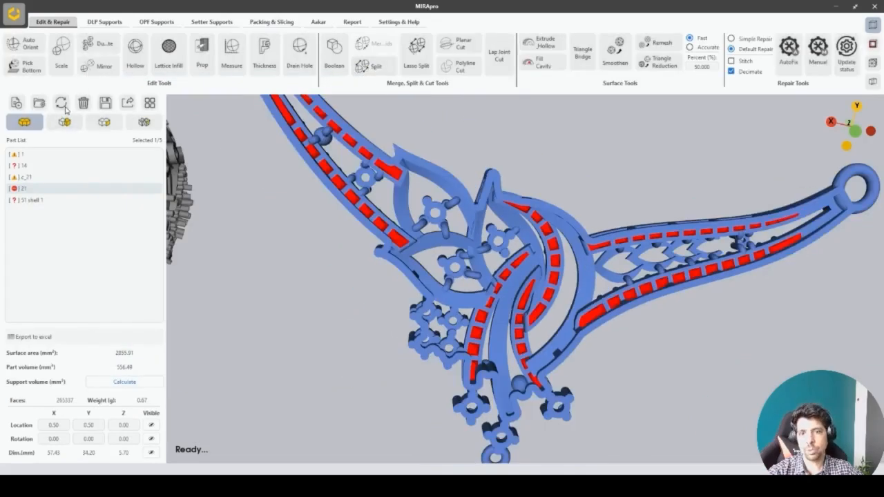
# Delete the cutter part c_21 and reload part 21 in its original state.
pyautogui.click(49, 178)
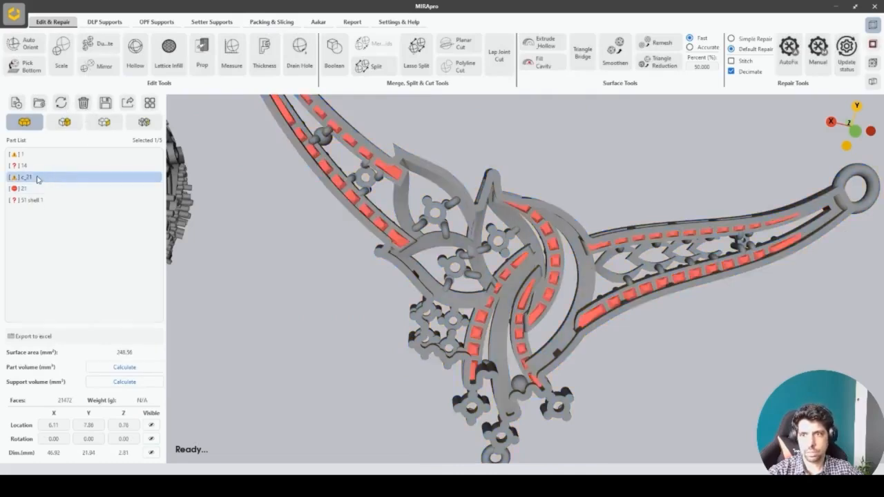
pyautogui.click(88, 106)
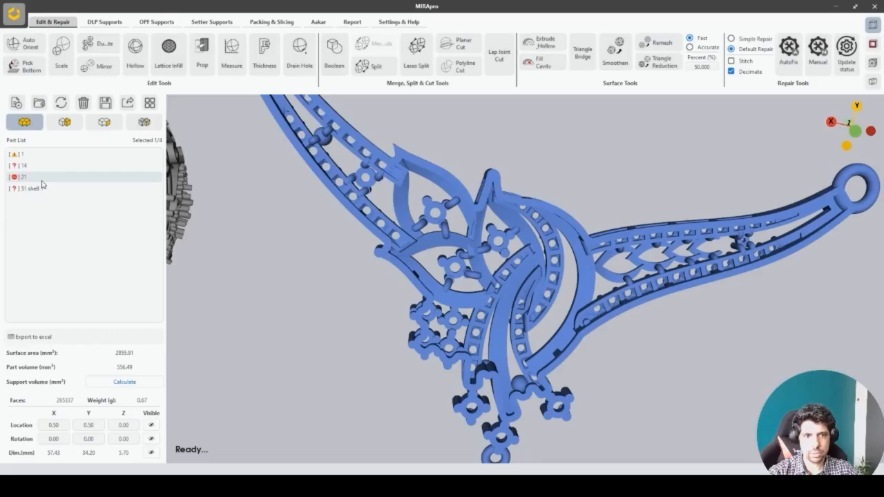
pyautogui.click(62, 104)
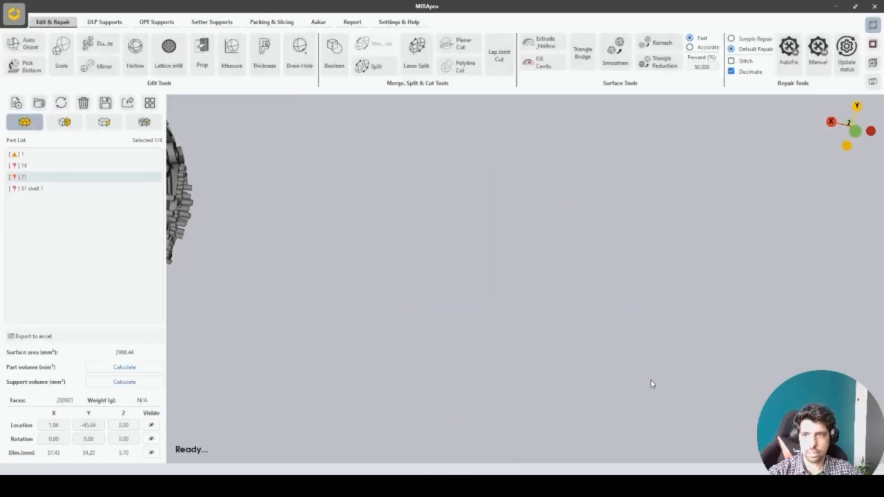
pyautogui.scroll(-5, 450, 280)
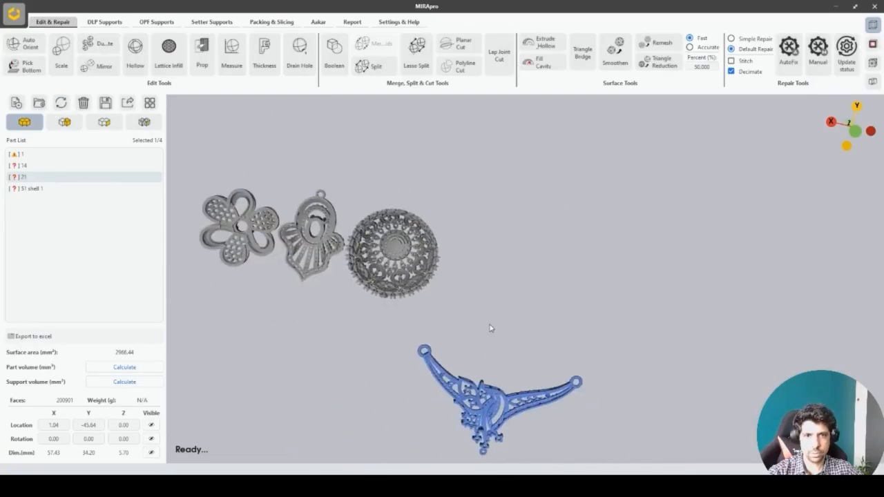
pyautogui.moveTo(388, 405); pyautogui.dragTo(394, 301, button='middle')
pyautogui.scroll(2, 453, 335)
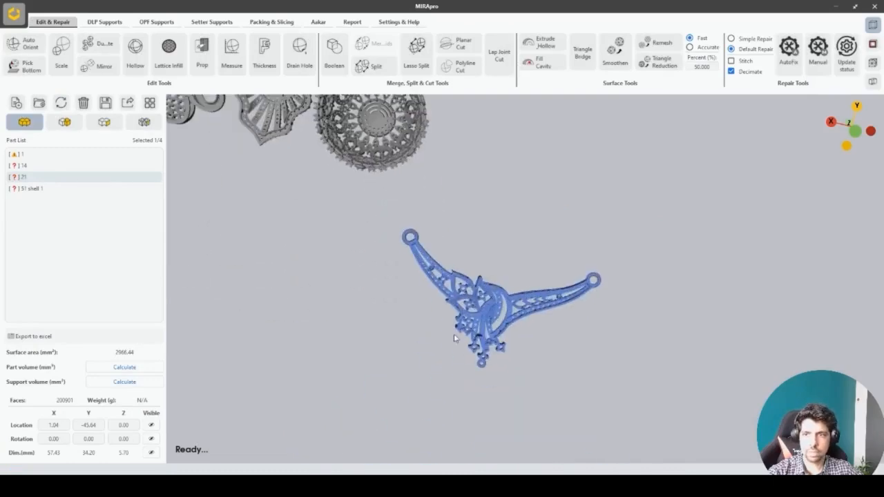
# Open part 21 in Shell Repair, sort its shells by closed status, and remove the open single-face shell as noise.
pyautogui.doubleClick(73, 179)
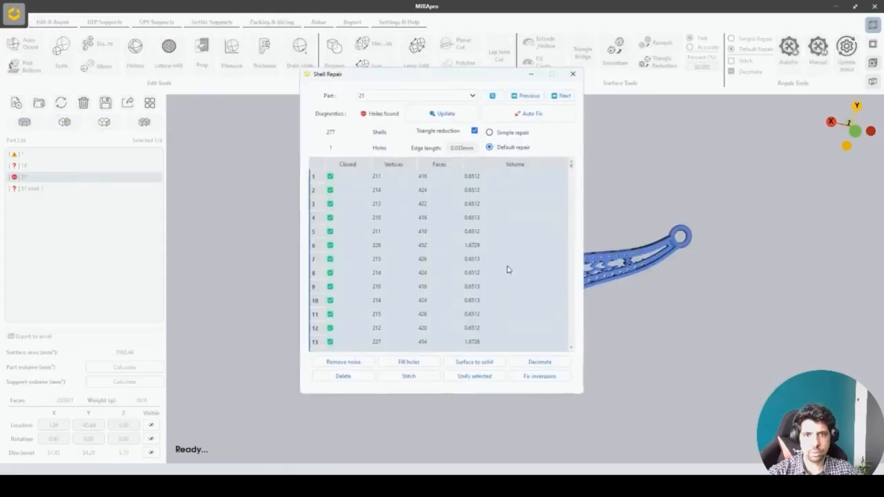
pyautogui.moveTo(440, 77); pyautogui.dragTo(207, 69)
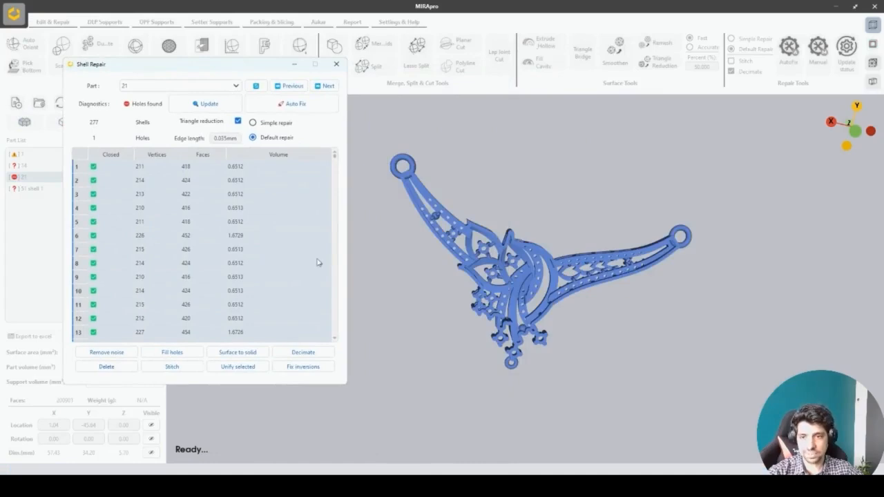
pyautogui.click(155, 191)
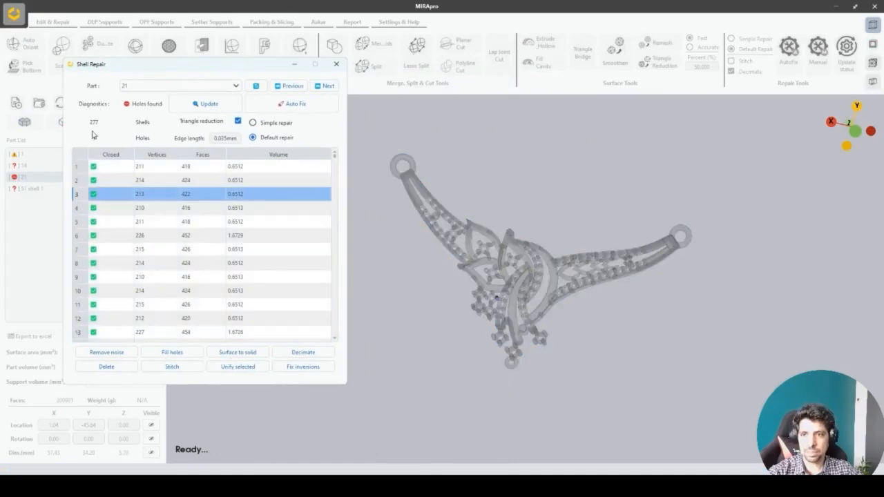
pyautogui.click(101, 157)
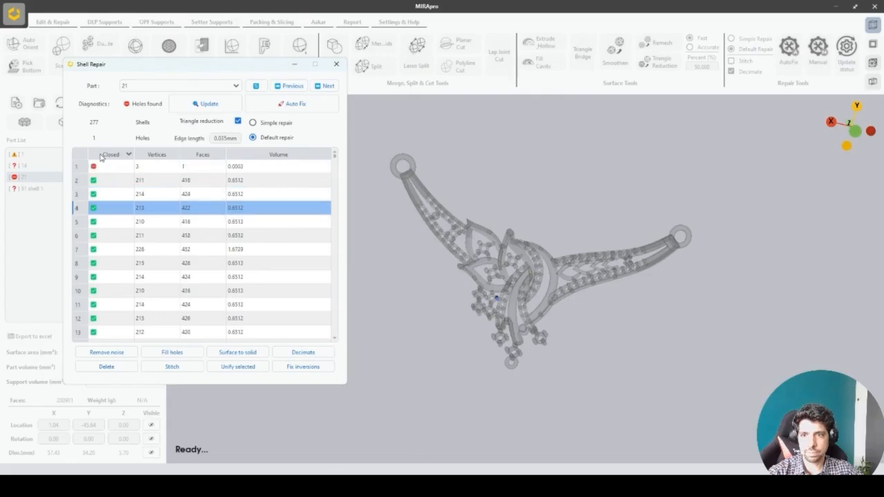
pyautogui.click(102, 172)
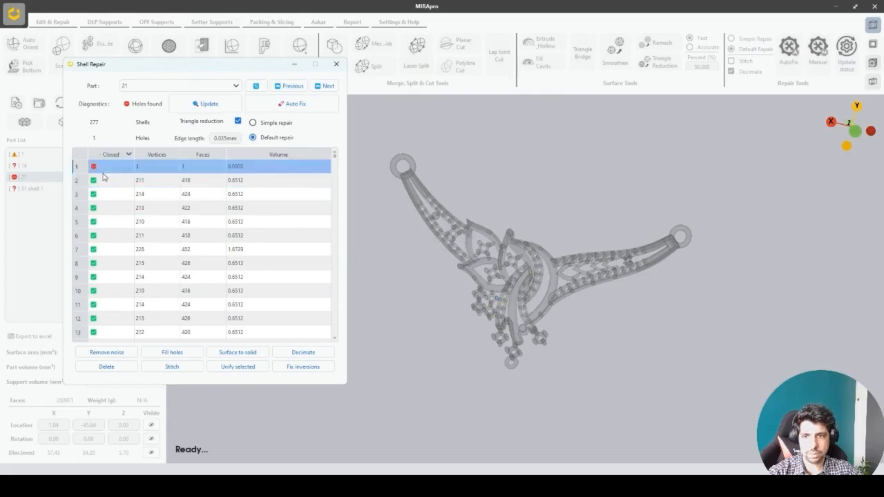
pyautogui.click(106, 352)
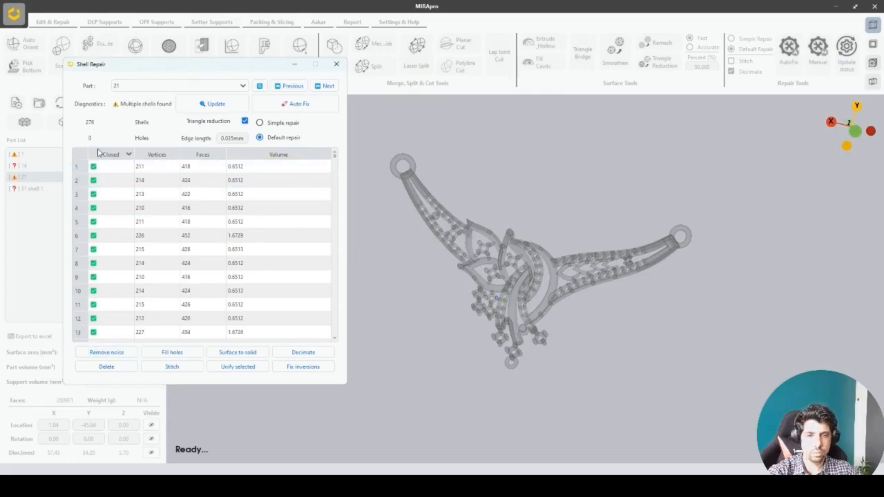
pyautogui.click(208, 196)
pyautogui.click(121, 155)
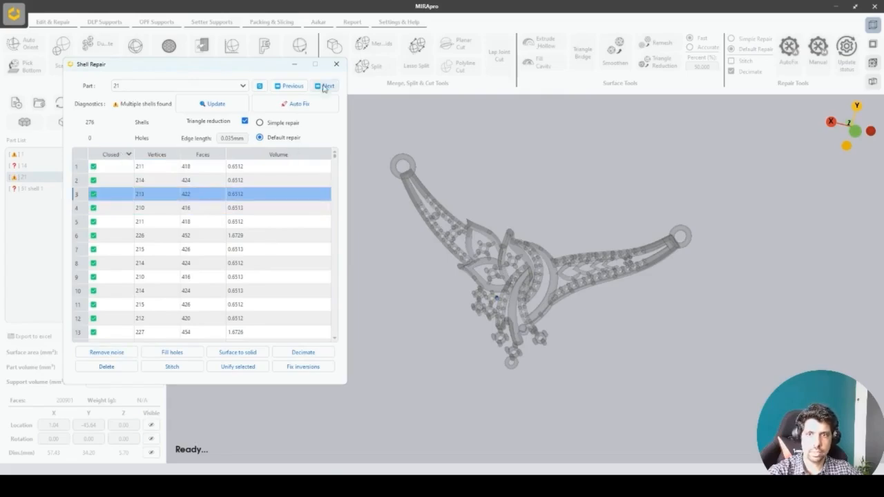
pyautogui.click(336, 63)
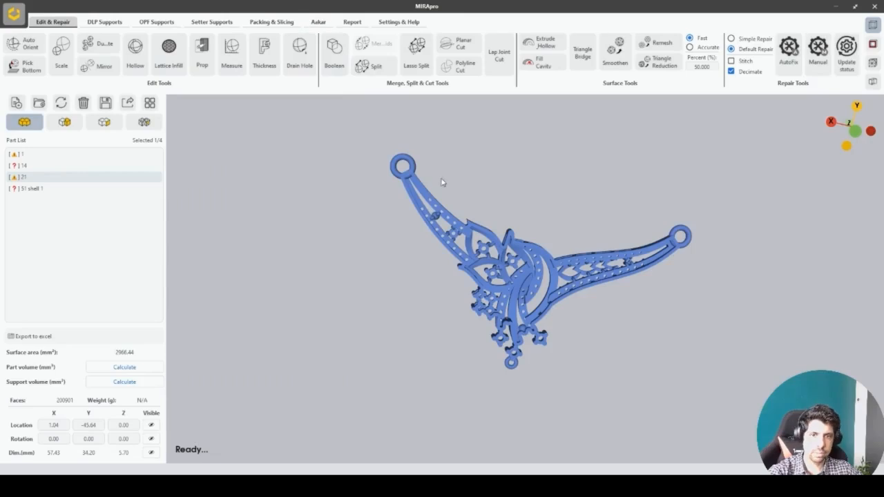
# Reopen part 21 in Shell Repair and go through its shells one by one from the third row to examine them on the model.
pyautogui.doubleClick(54, 180)
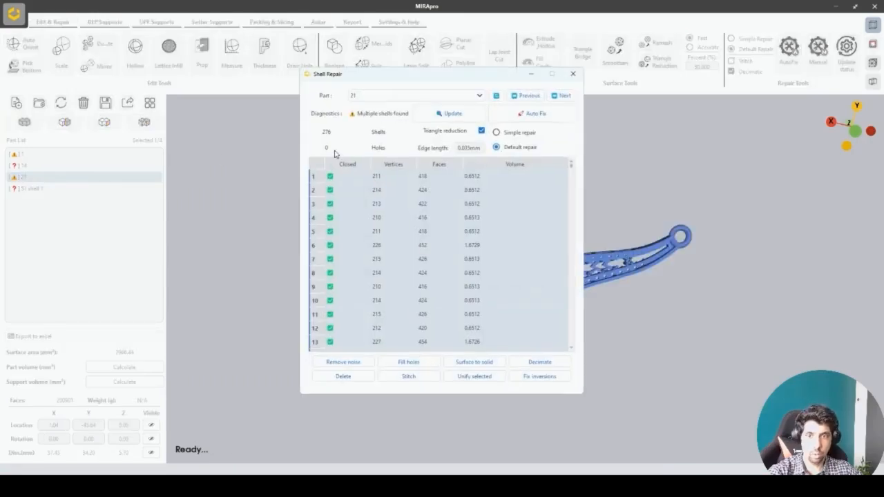
pyautogui.moveTo(406, 78); pyautogui.dragTo(150, 76)
pyautogui.click(190, 204)
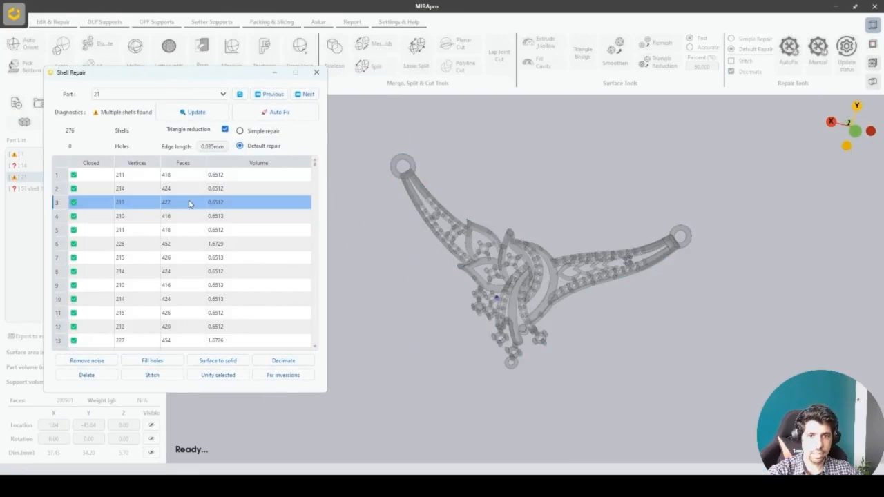
pyautogui.press('Down')
pyautogui.press('Down')
pyautogui.press('Down')
pyautogui.press('Down')
pyautogui.press('Down')
pyautogui.press('Down')
pyautogui.press('Down')
pyautogui.press('Down')
pyautogui.press('Down')
pyautogui.press('Down')
pyautogui.press('Down')
pyautogui.press('Down')
pyautogui.press('Down')
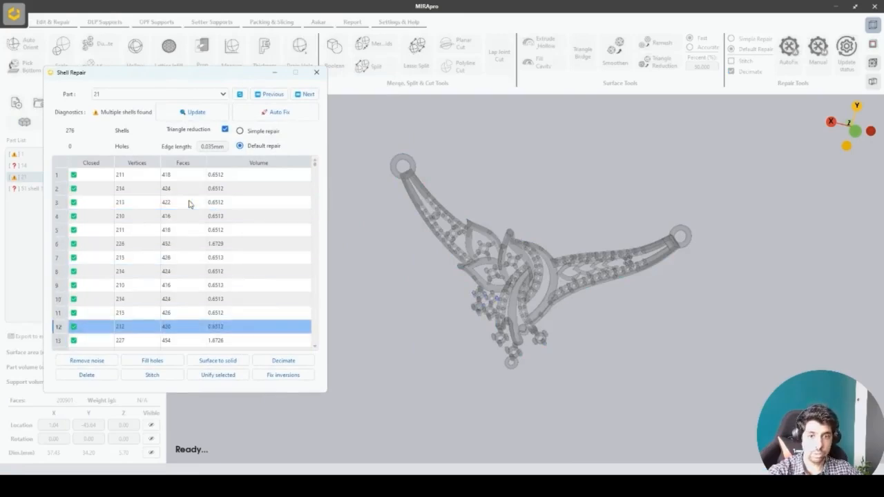
# Go through the next three shells of part 21 from row 12, and close Shell Repair.
pyautogui.press('Down')
pyautogui.press('Down')
pyautogui.press('Down')
pyautogui.click(317, 72)
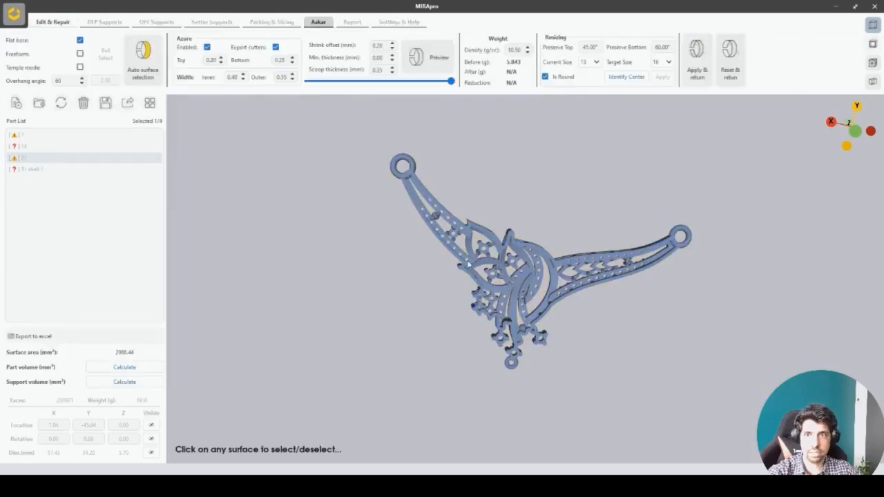
# Set the Azure inner width to 0.30 and the bottom to 0.15, and preview the weight reduction on part 21.
pyautogui.click(235, 76)
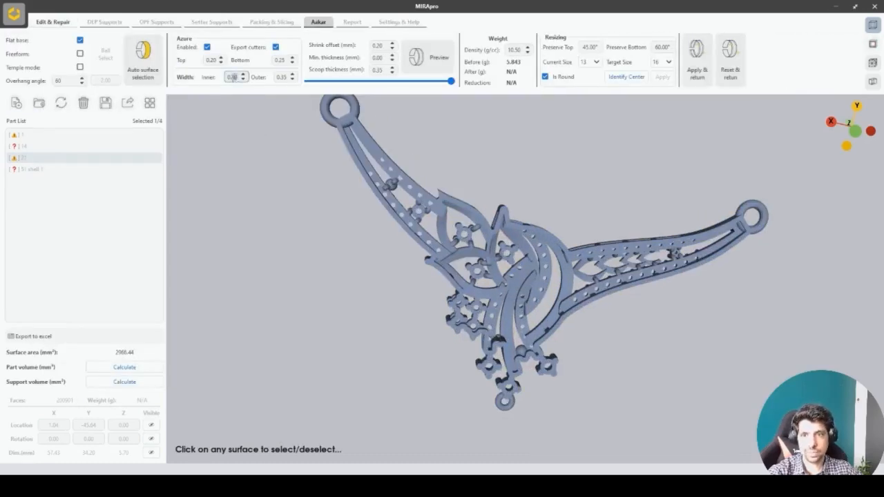
pyautogui.write('3')
pyautogui.click(196, 85)
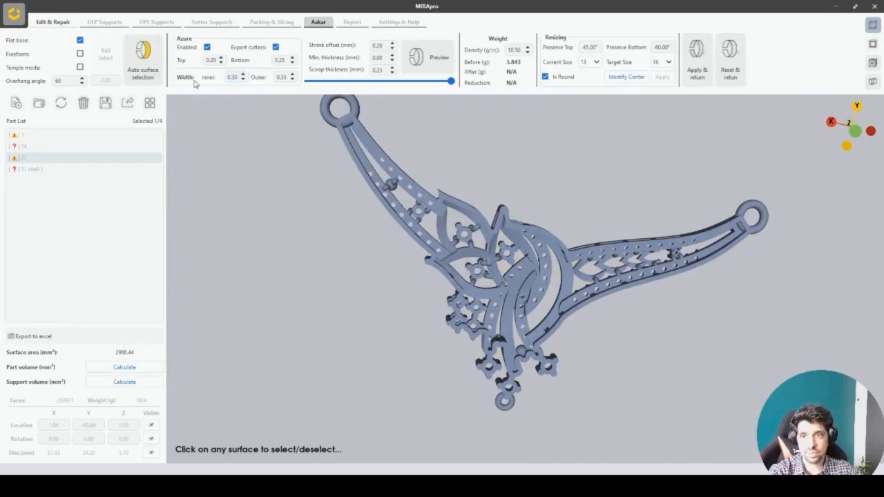
pyautogui.click(288, 60)
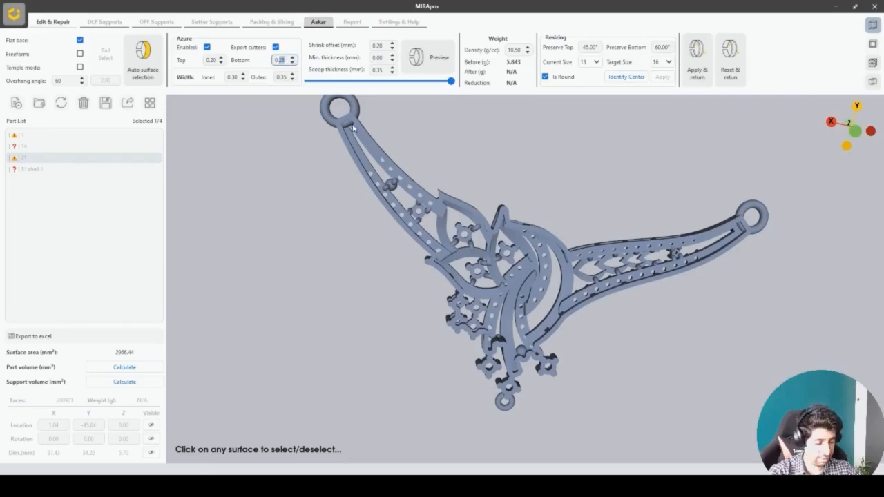
pyautogui.click(435, 58)
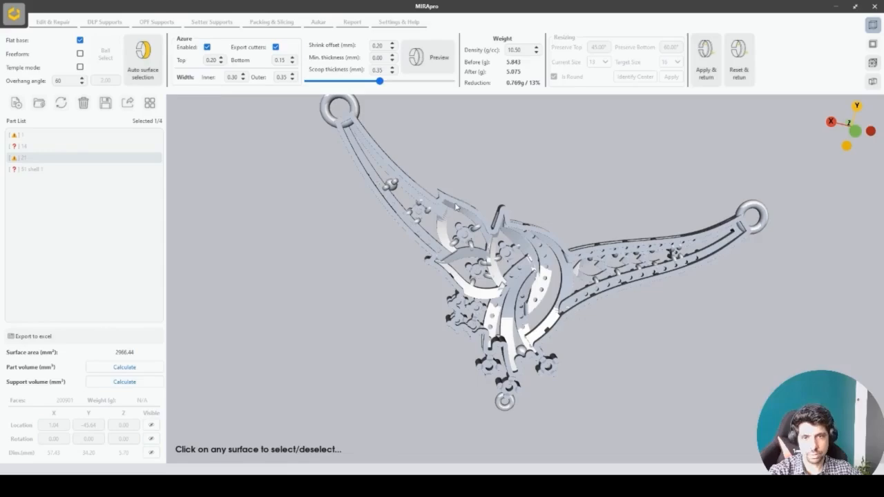
pyautogui.scroll(3, 427, 220)
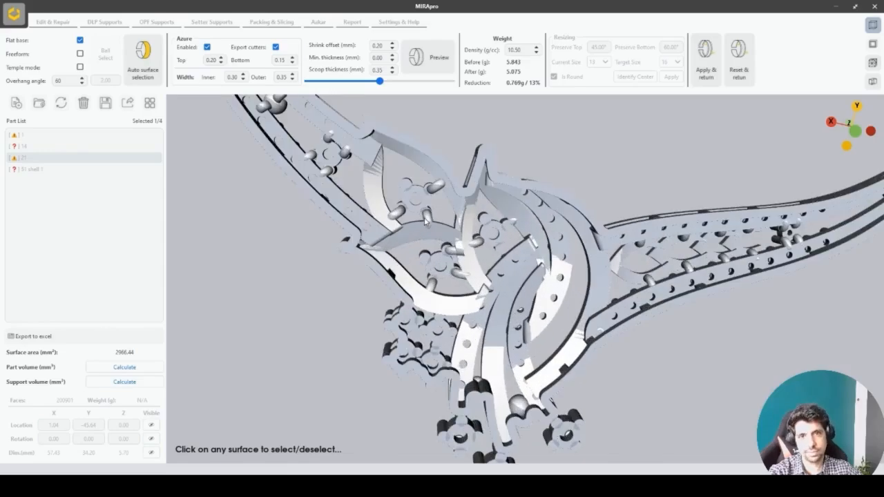
pyautogui.scroll(-3, 426, 220)
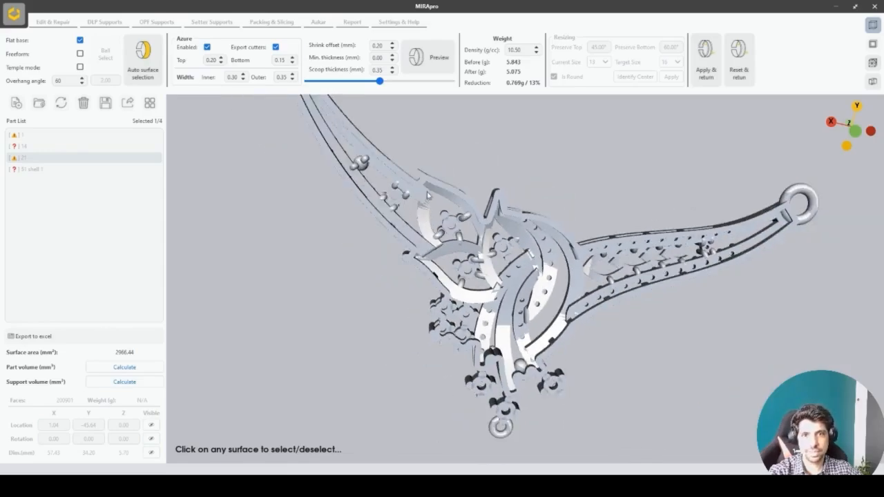
# Auto-select the uncut necklace's surfaces, mark the perforated bands on both arms and at the centre for Azure cells, and preview the result.
pyautogui.moveTo(380, 81)
pyautogui.mouseDown()
pyautogui.moveTo(438, 82)
pyautogui.moveTo(290, 88)
pyautogui.moveTo(477, 88)
pyautogui.moveTo(299, 94)
pyautogui.mouseUp()
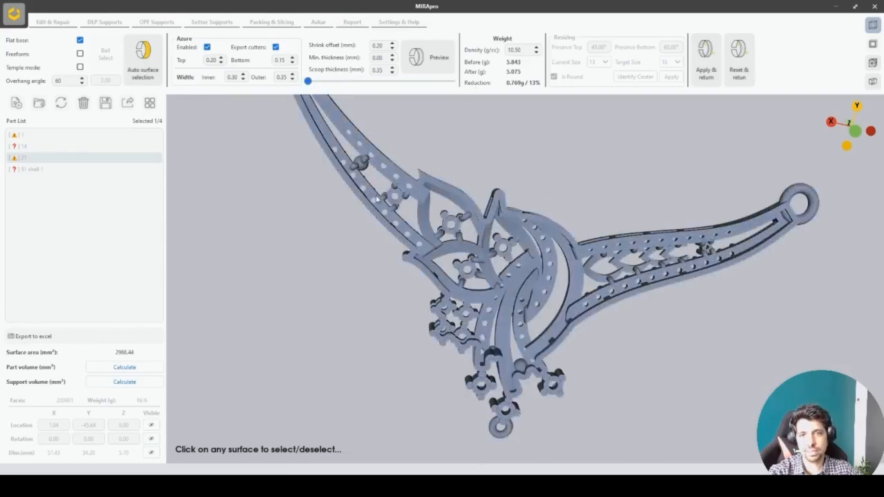
pyautogui.scroll(2, 379, 199)
pyautogui.click(153, 76)
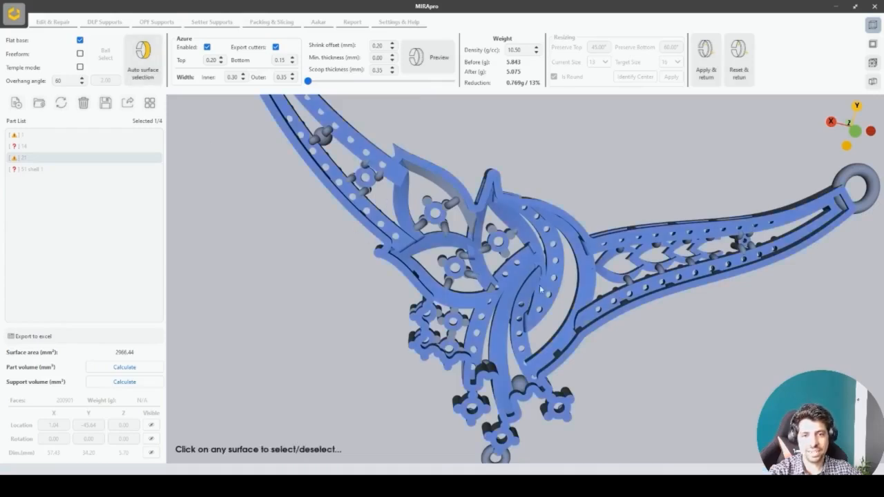
pyautogui.click(402, 247)
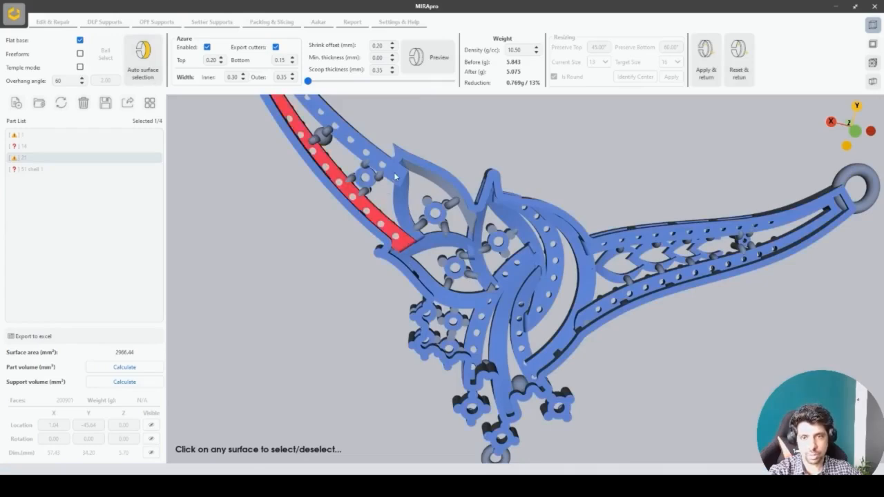
pyautogui.click(396, 176)
pyautogui.click(509, 275)
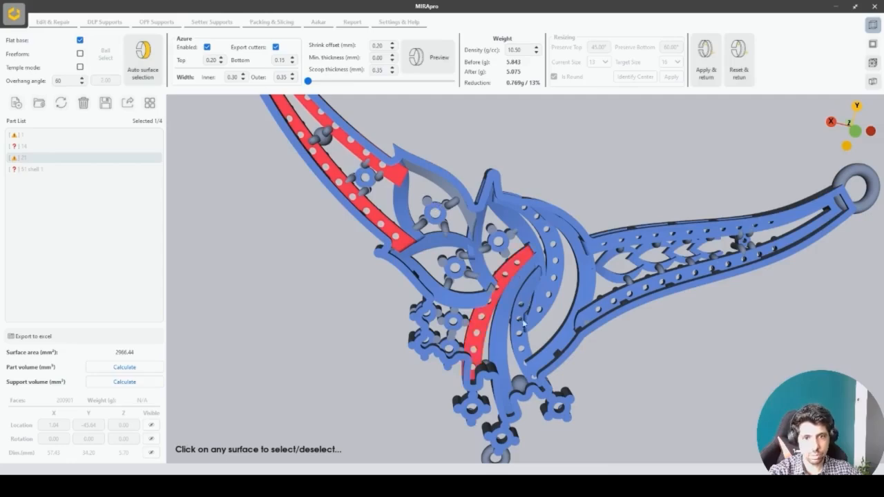
pyautogui.click(536, 319)
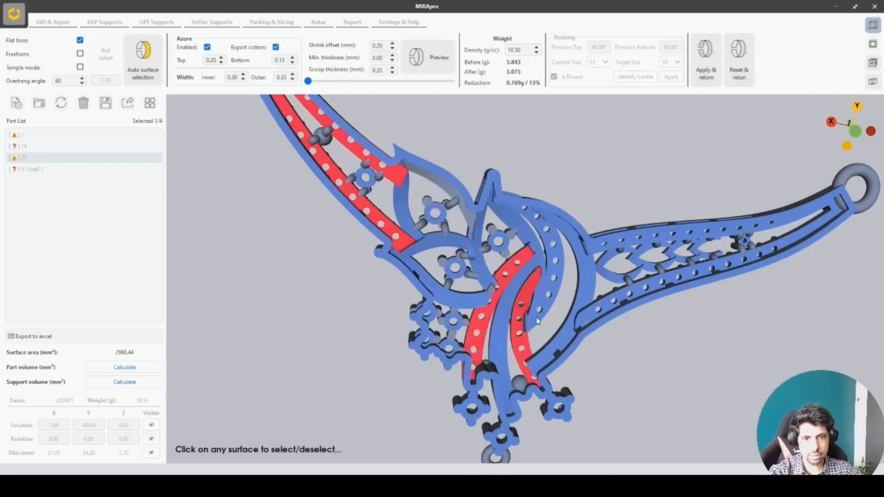
pyautogui.click(554, 279)
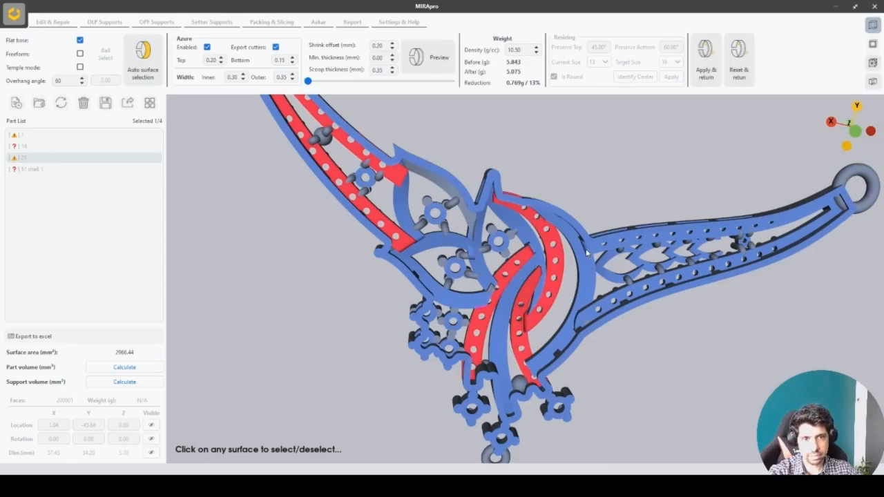
pyautogui.click(586, 253)
pyautogui.scroll(-5, 474, 266)
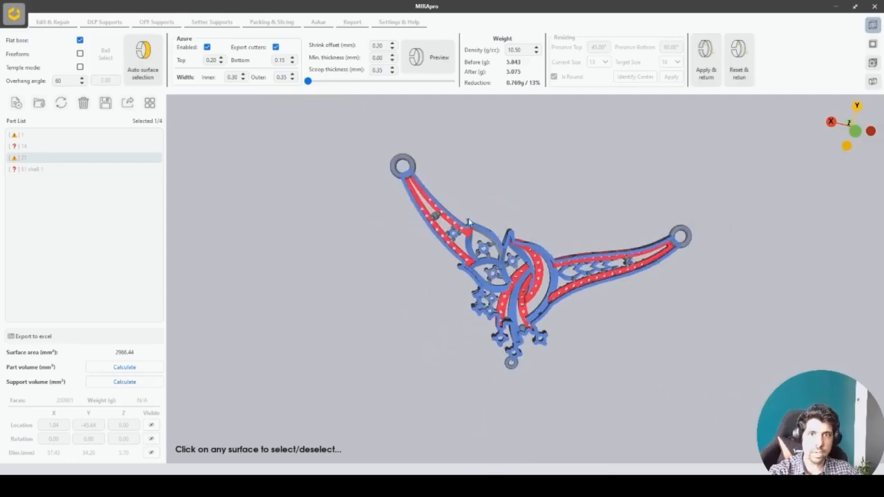
pyautogui.click(434, 70)
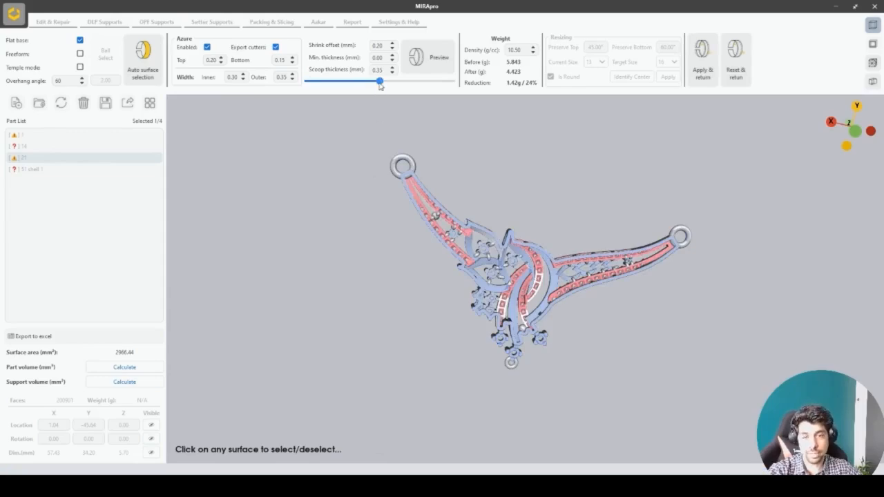
# Show the previewed part fully and examine the Azure cells along the necklace's arms and centre bands.
pyautogui.moveTo(379, 81); pyautogui.dragTo(452, 82)
pyautogui.scroll(5, 464, 268)
pyautogui.scroll(3, 464, 268)
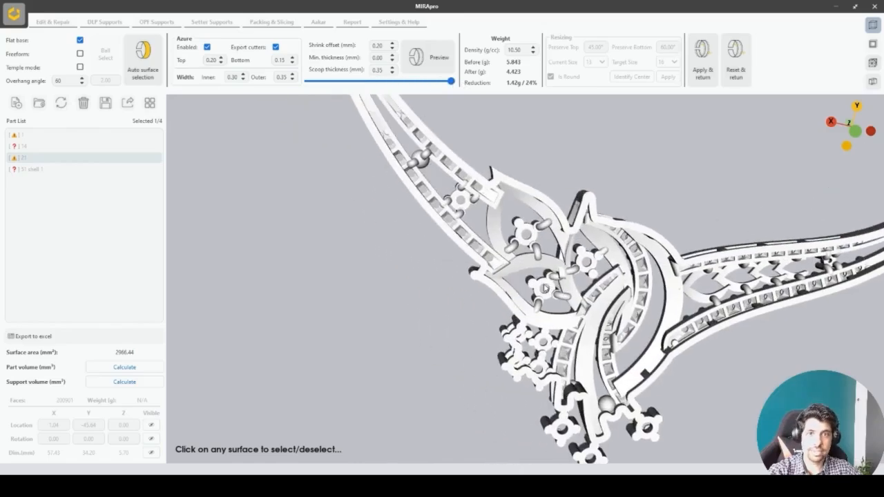
pyautogui.scroll(3, 457, 203)
pyautogui.scroll(-3, 454, 209)
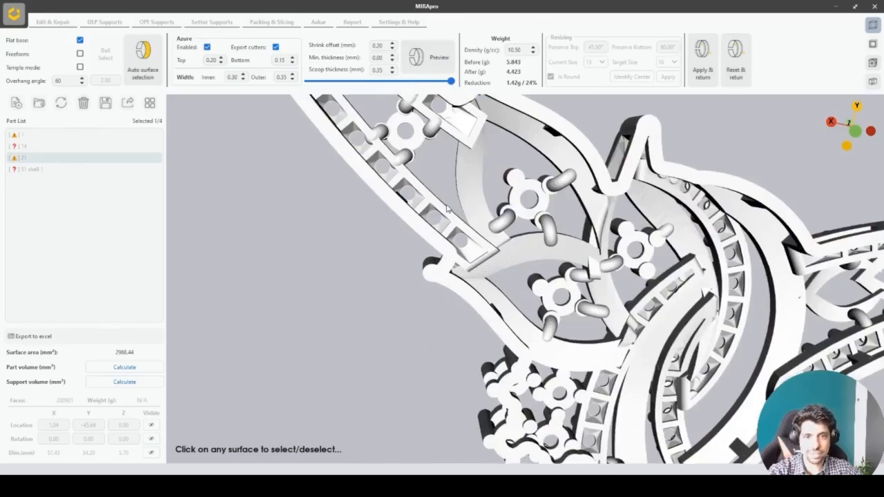
pyautogui.scroll(5, 458, 185)
pyautogui.scroll(2, 487, 273)
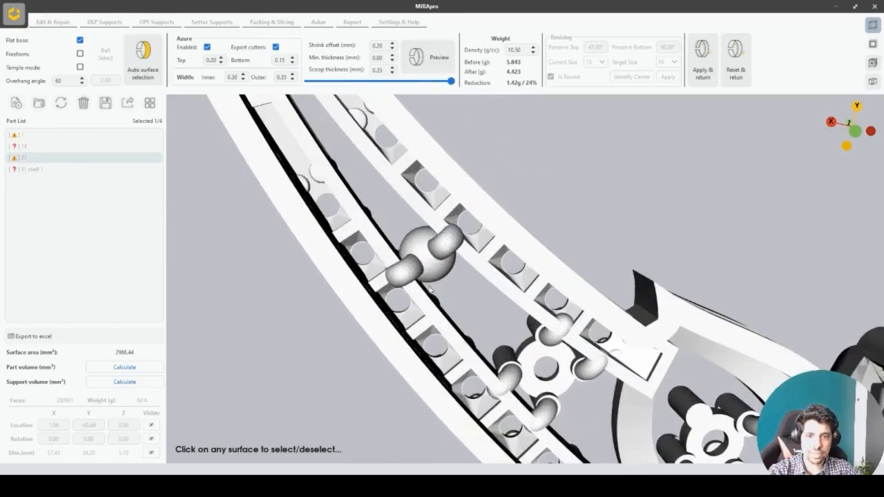
pyautogui.scroll(-1, 431, 273)
pyautogui.scroll(-2, 458, 264)
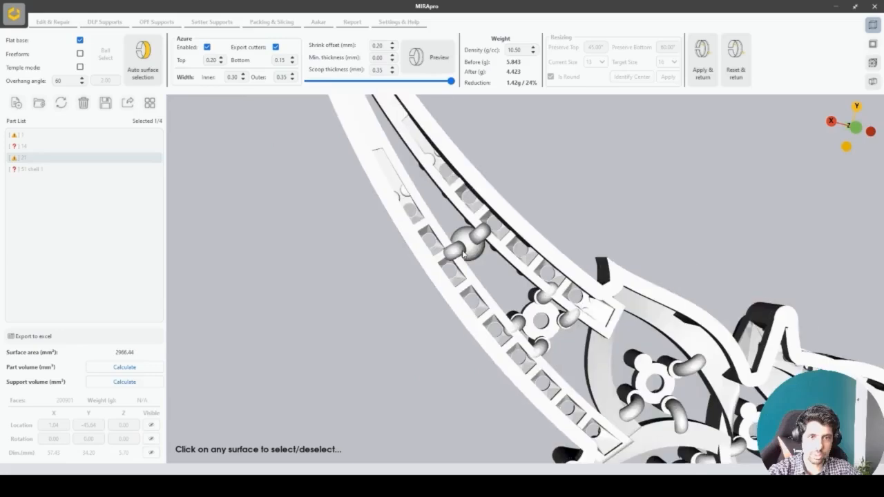
pyautogui.scroll(-2, 327, 153)
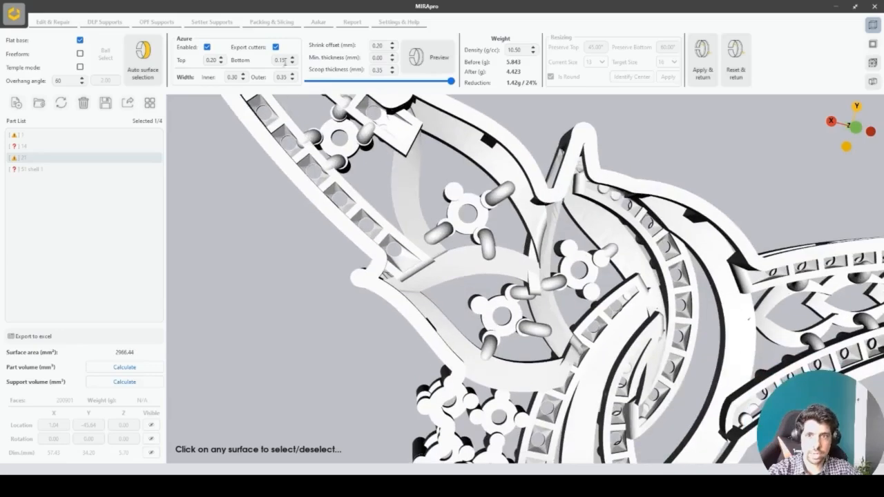
pyautogui.scroll(-3, 593, 250)
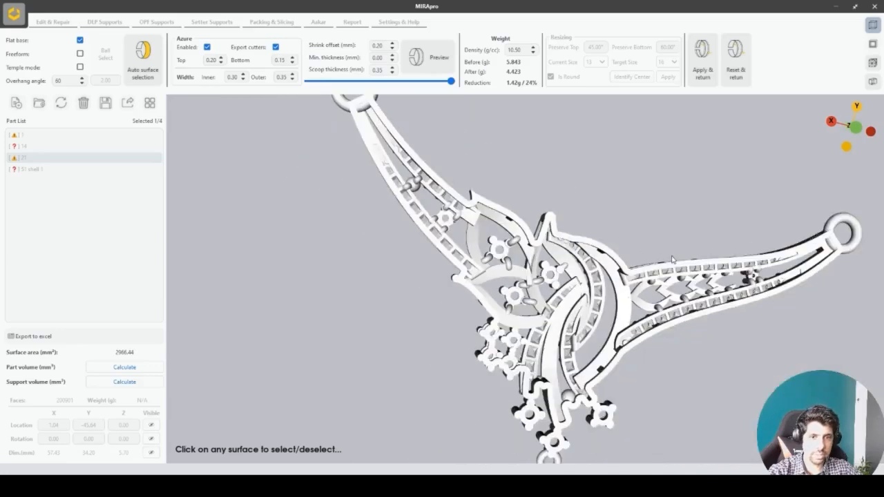
pyautogui.scroll(-1, 687, 171)
# Apply the weight reduction settings to part 21 and return to the part list with the exported cutters.
pyautogui.click(707, 81)
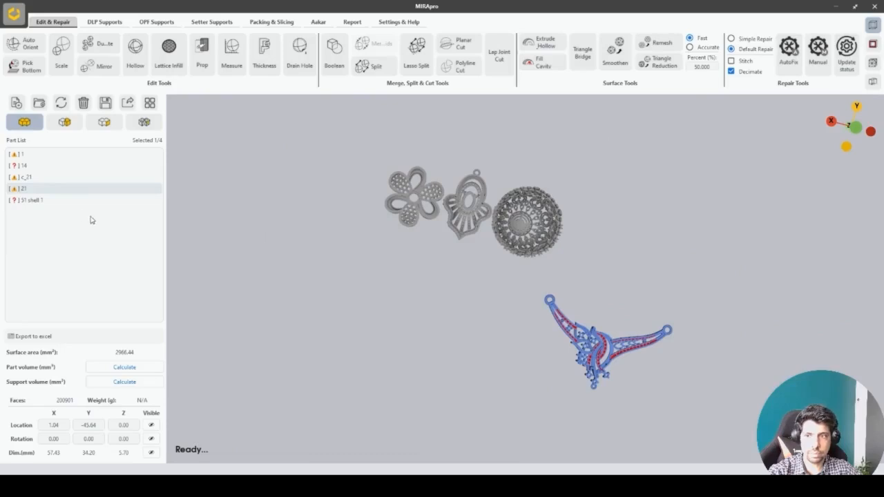
pyautogui.scroll(2, 578, 364)
pyautogui.scroll(5, 505, 297)
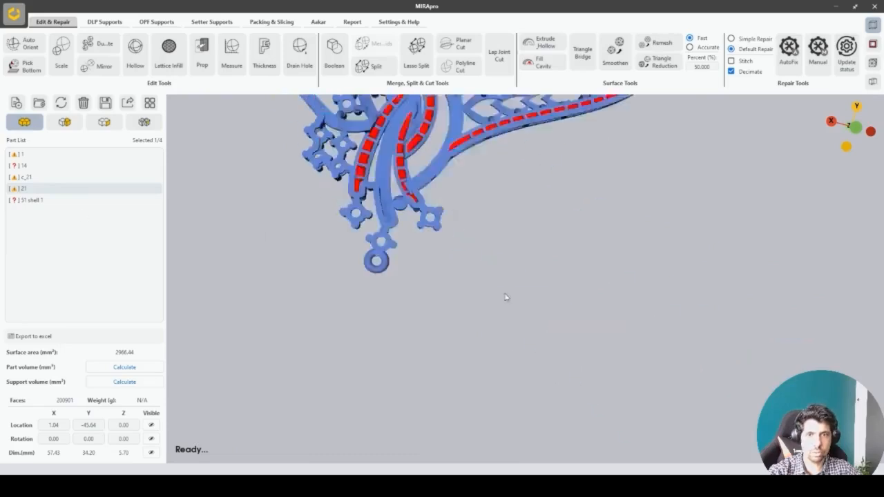
pyautogui.click(82, 178)
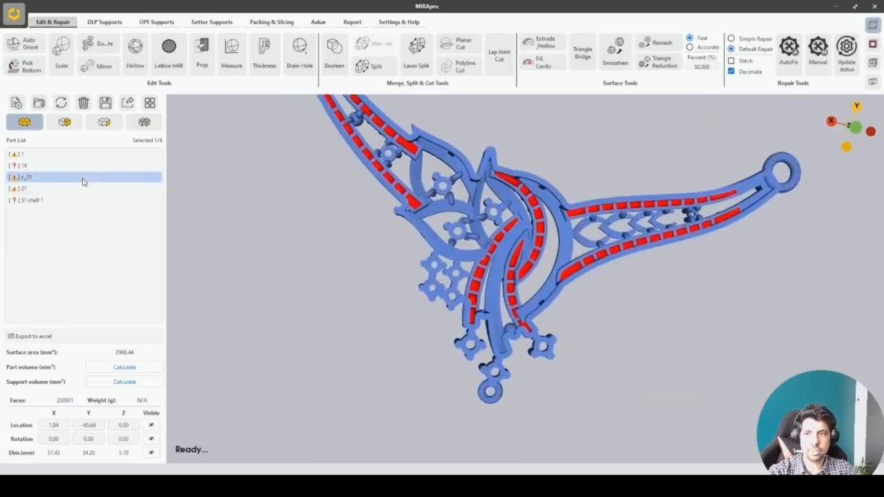
pyautogui.doubleClick(83, 179)
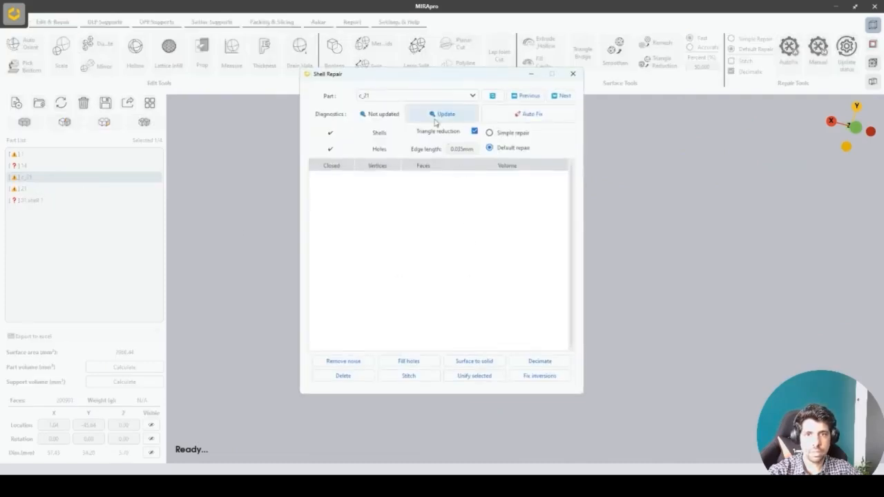
pyautogui.click(575, 78)
# Select only the cutter part c_21 and examine its cells in place on the necklace's centre bands.
pyautogui.click(274, 283)
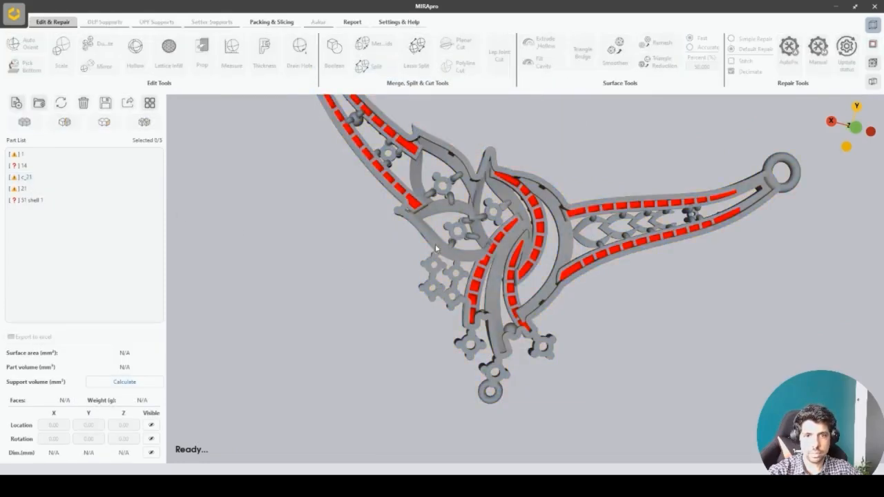
pyautogui.click(436, 210)
pyautogui.click(61, 178)
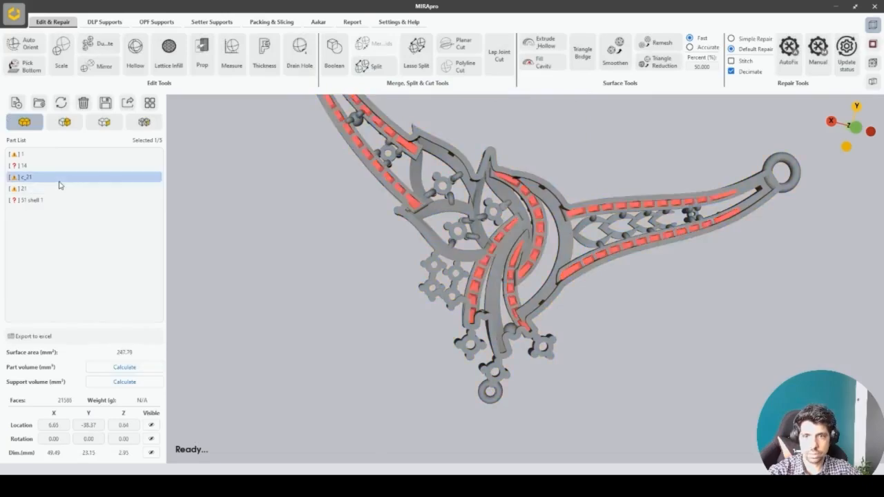
pyautogui.scroll(5, 504, 242)
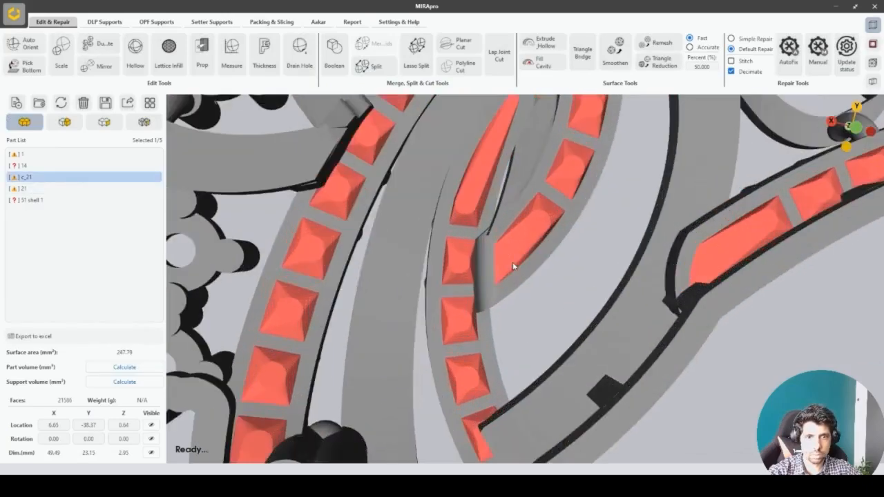
# Open cutter part c_21 in Shell Repair, inspect the isolated cutters, and remove the noise shells.
pyautogui.doubleClick(87, 177)
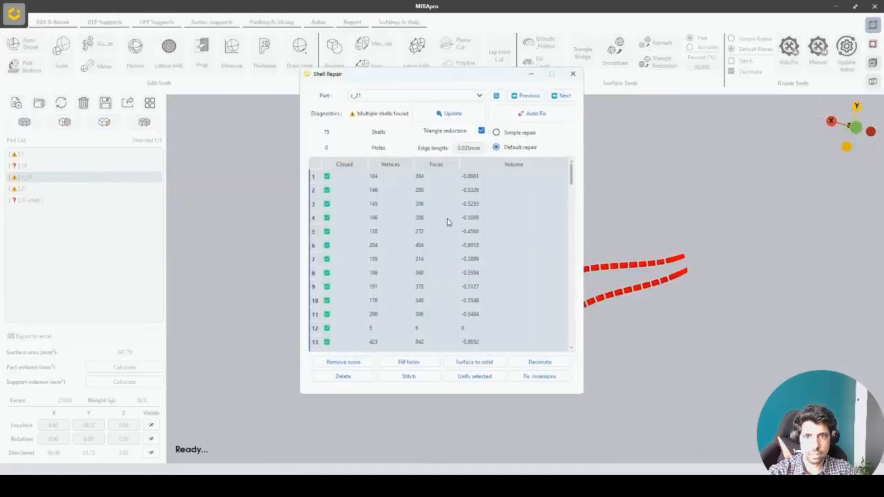
pyautogui.moveTo(416, 81); pyautogui.dragTo(221, 77)
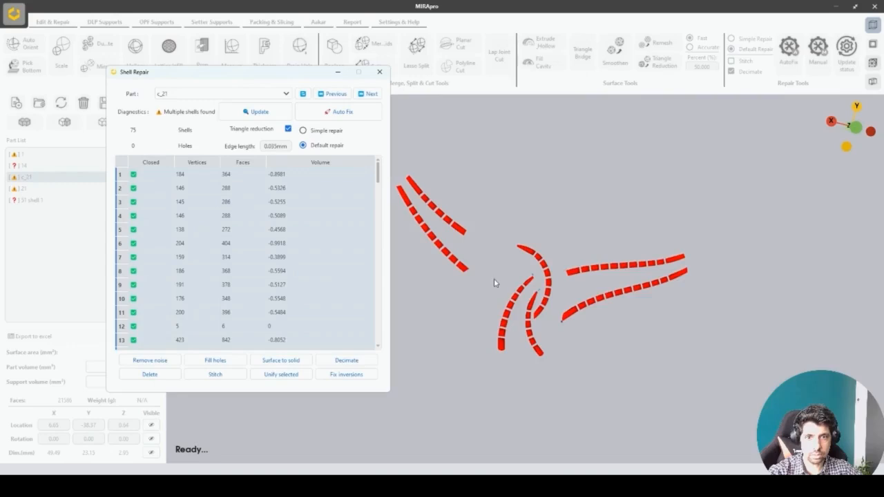
pyautogui.scroll(5, 494, 280)
pyautogui.scroll(-5, 670, 318)
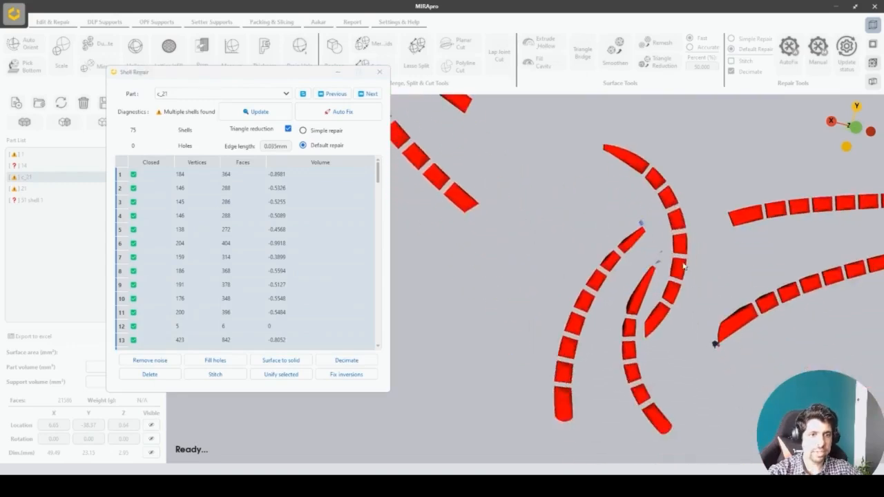
pyautogui.scroll(-2, 725, 356)
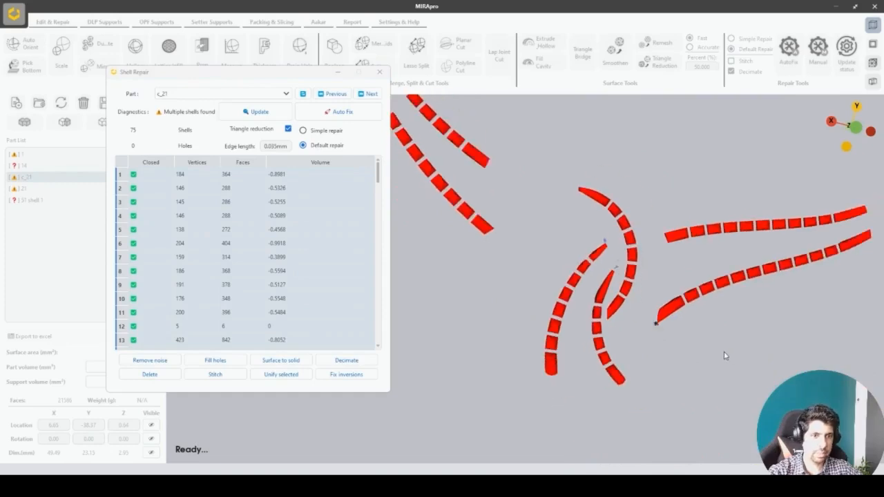
pyautogui.scroll(-1, 725, 356)
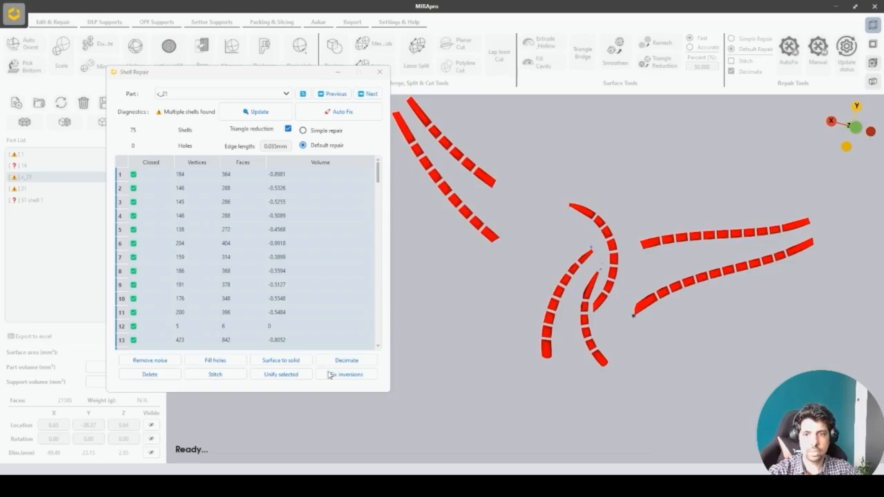
pyautogui.click(151, 361)
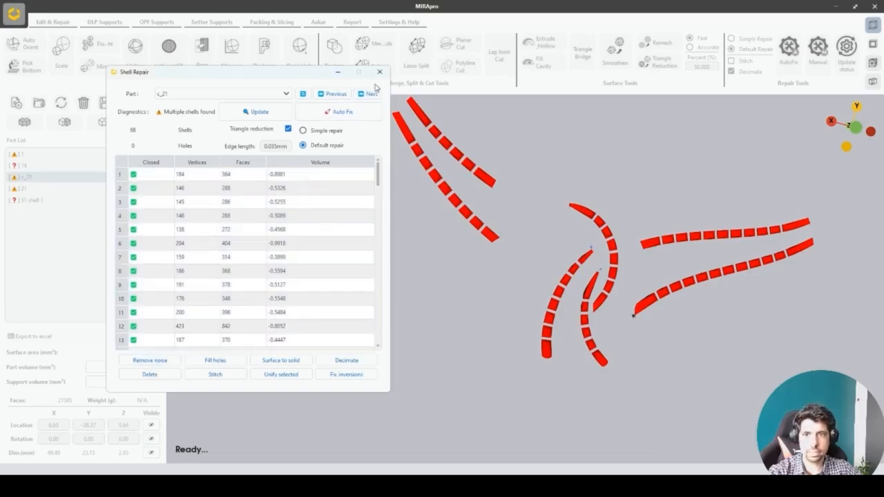
# Delete the two small stray shells floating just beyond the pointed tips of the inner centre-band cutters.
pyautogui.scroll(3, 499, 371)
pyautogui.scroll(5, 608, 297)
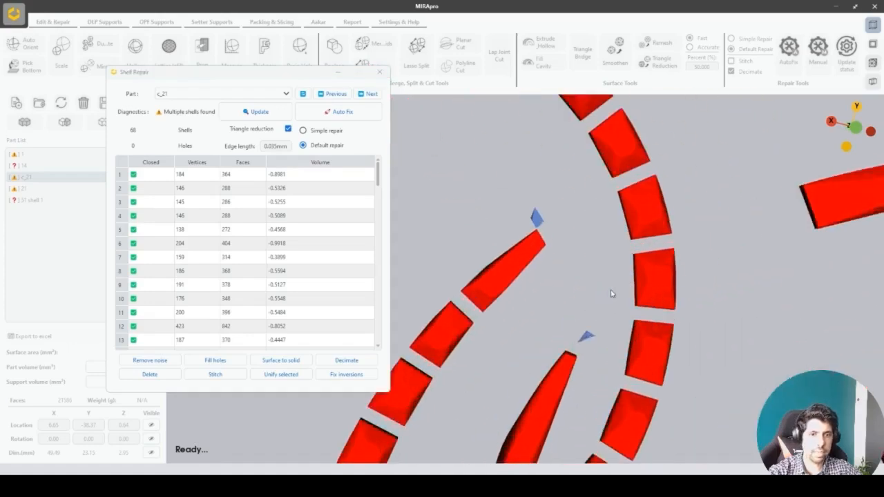
pyautogui.click(542, 194)
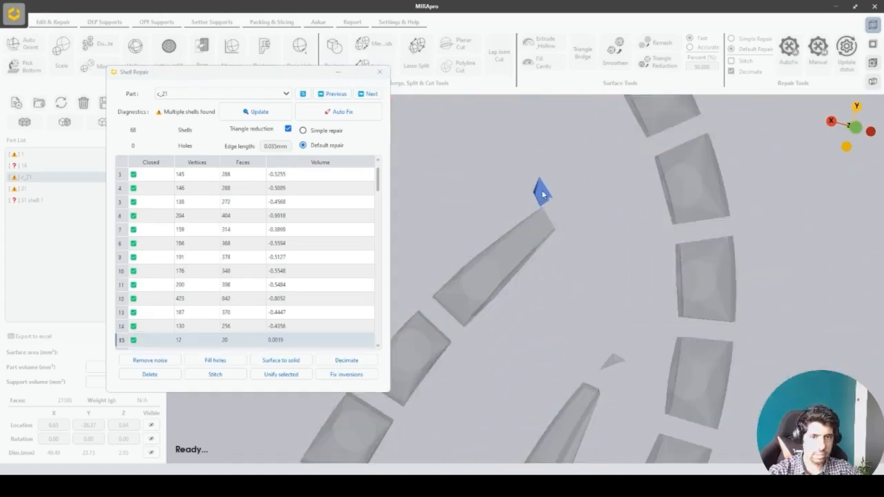
pyautogui.press('Delete')
pyautogui.click(612, 362)
pyautogui.press('Delete')
# Delete the stray shell fragments clustered at the pointed inner end of the lower right-arm cutter row.
pyautogui.scroll(-5, 612, 363)
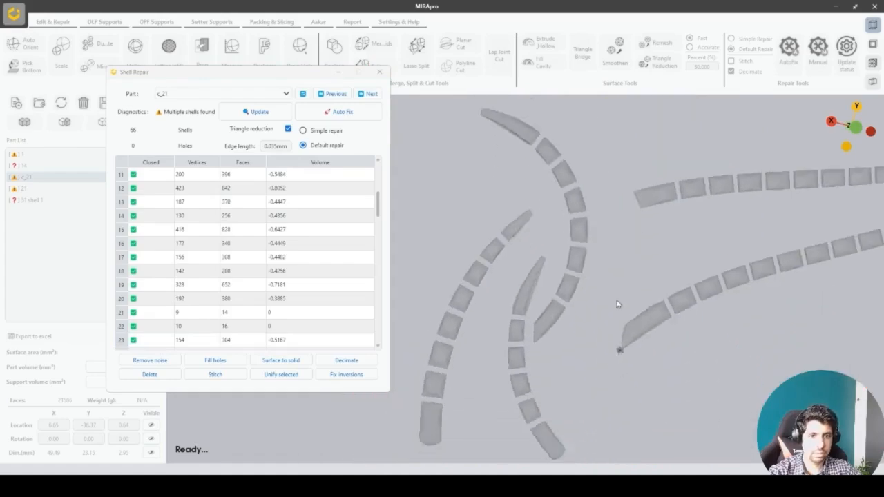
pyautogui.scroll(6, 621, 304)
pyautogui.click(494, 308)
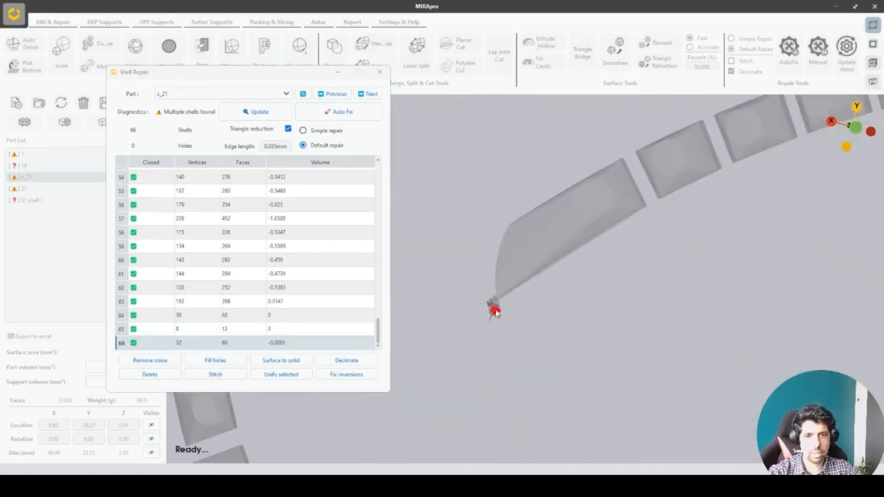
pyautogui.scroll(5, 494, 308)
pyautogui.moveTo(514, 315); pyautogui.dragTo(494, 351, button='right')
pyautogui.moveTo(493, 351); pyautogui.dragTo(723, 307, button='middle')
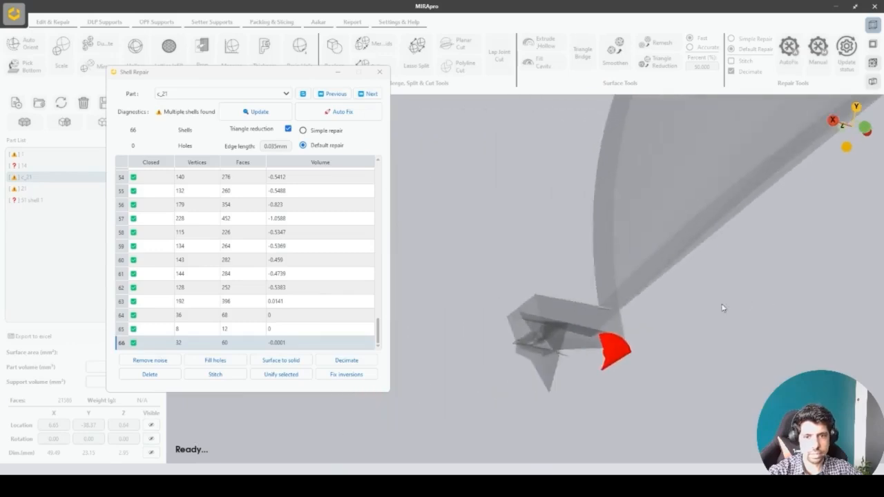
pyautogui.click(551, 317)
pyautogui.press('Delete')
pyautogui.click(620, 348)
pyautogui.press('Delete')
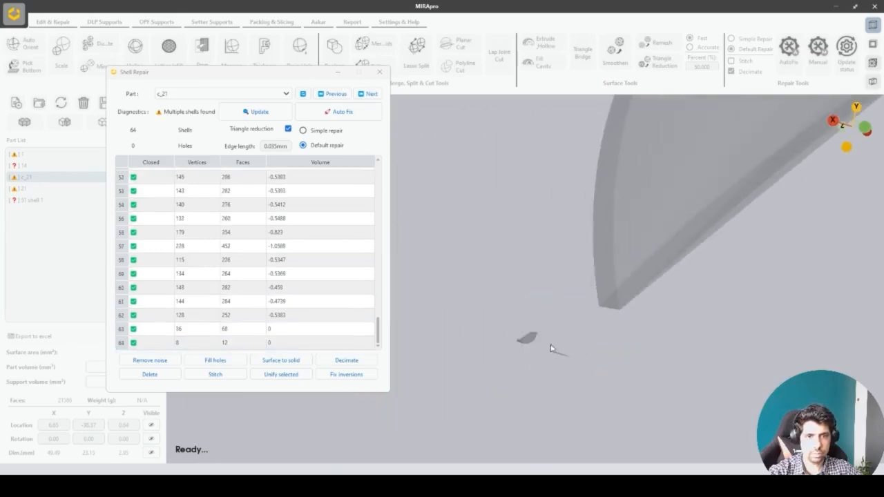
pyautogui.click(525, 340)
pyautogui.press('Delete')
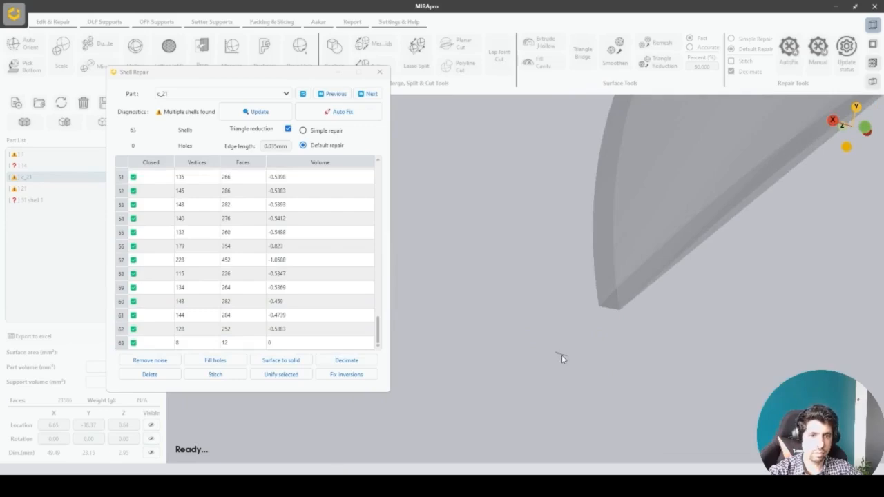
# Check the cleaned cutter rows as a whole, close Shell Repair, and view the cutters in place on the necklace.
pyautogui.scroll(-8, 563, 358)
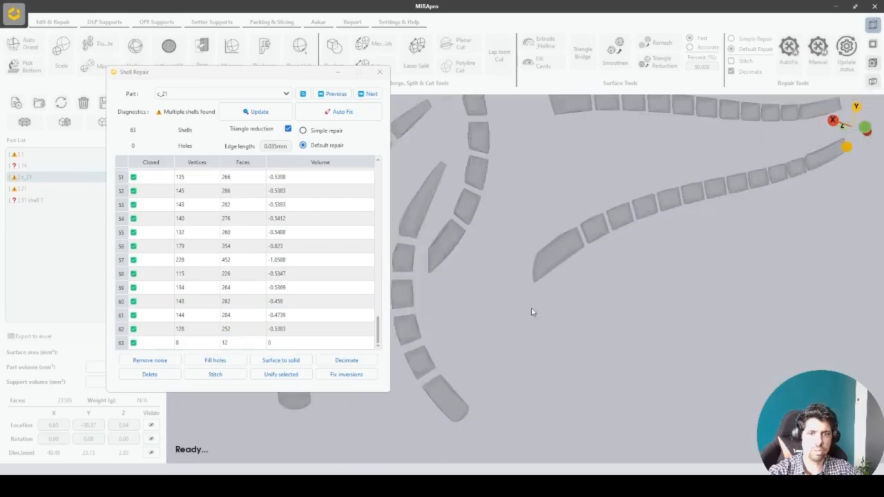
pyautogui.scroll(-3, 526, 300)
pyautogui.moveTo(527, 300); pyautogui.dragTo(700, 338, button='middle')
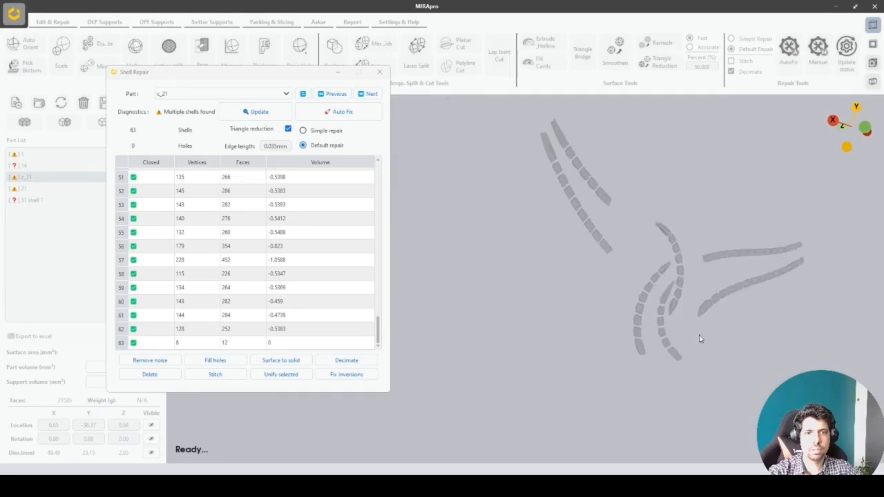
pyautogui.click(379, 72)
pyautogui.moveTo(663, 239); pyautogui.dragTo(566, 304, button='middle')
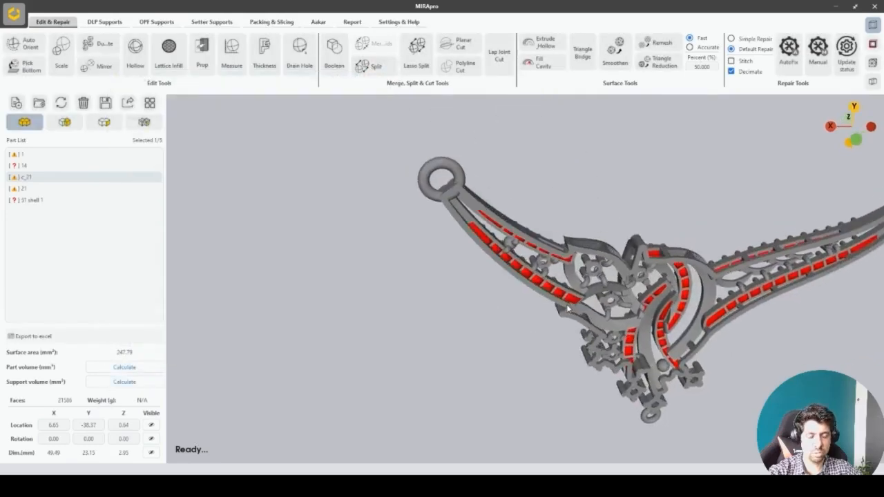
# Select necklace part 21 together with cutter part c_21 and start exporting both in STL format.
pyautogui.keyDown('ctrl'); pyautogui.click(41, 189); pyautogui.keyUp('ctrl')
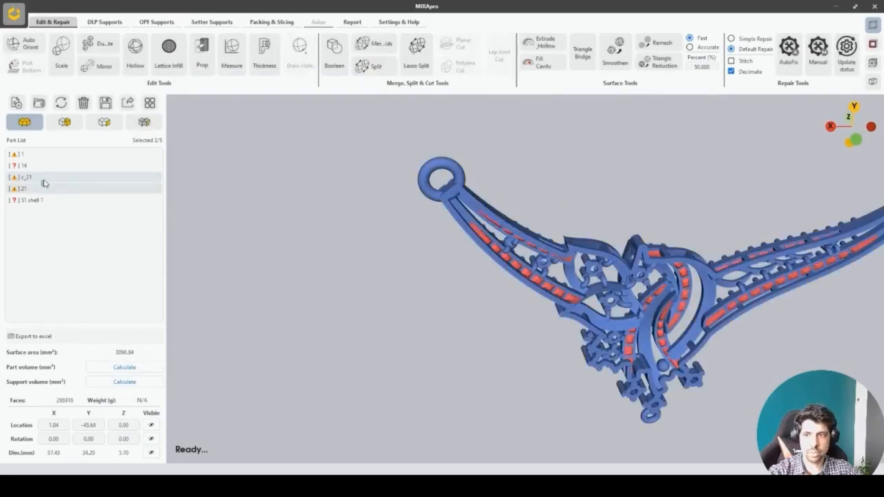
pyautogui.click(83, 189)
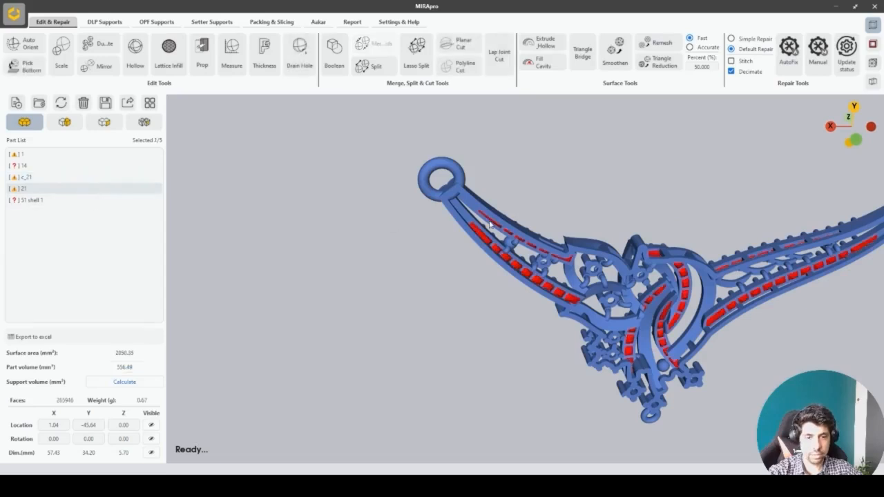
pyautogui.keyDown('ctrl'); pyautogui.click(87, 179); pyautogui.keyUp('ctrl')
pyautogui.click(127, 102)
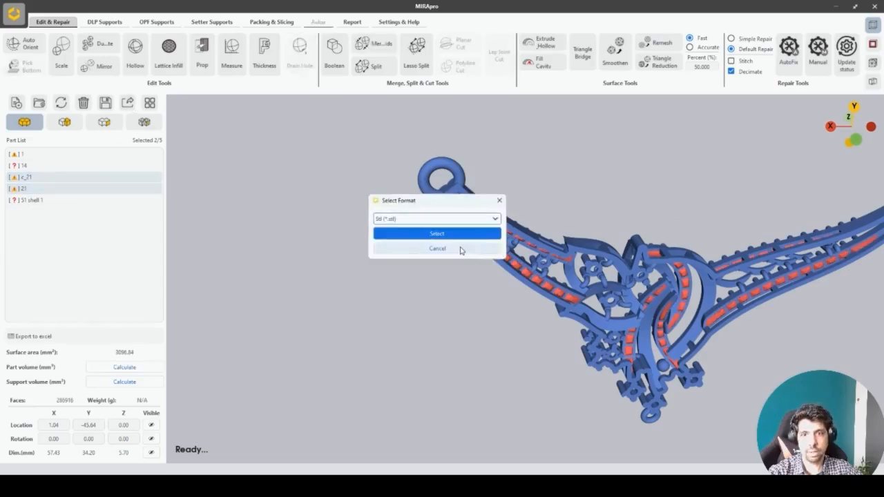
pyautogui.click(448, 237)
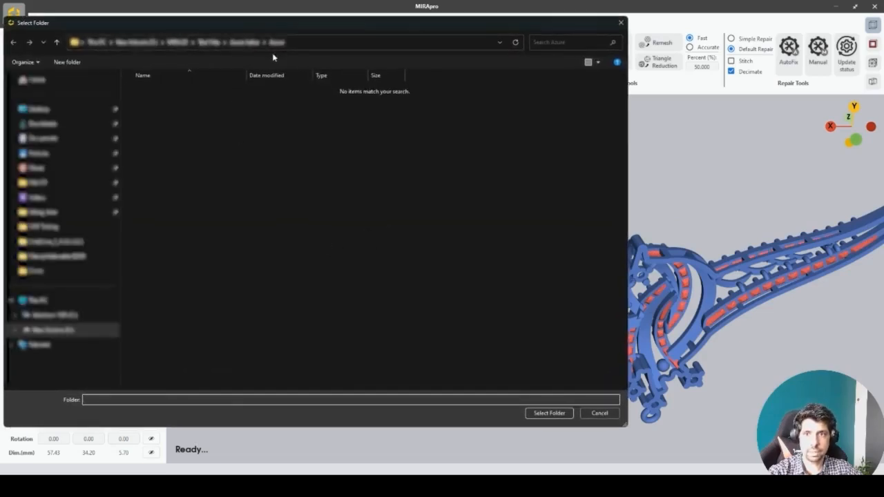
# Create a folder named Cut Files in the Azure folder and export the two selected parts into it.
pyautogui.rightClick(274, 162)
pyautogui.moveTo(351, 257)
pyautogui.click(406, 258)
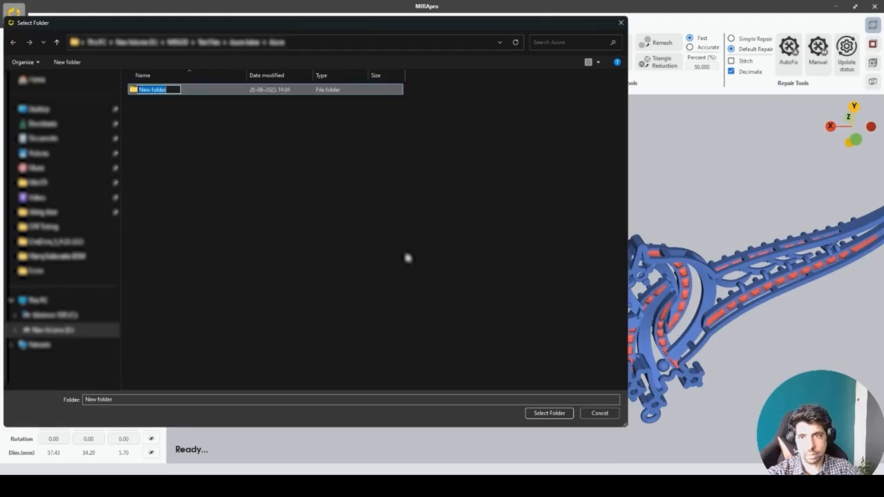
pyautogui.write('Cut Files')
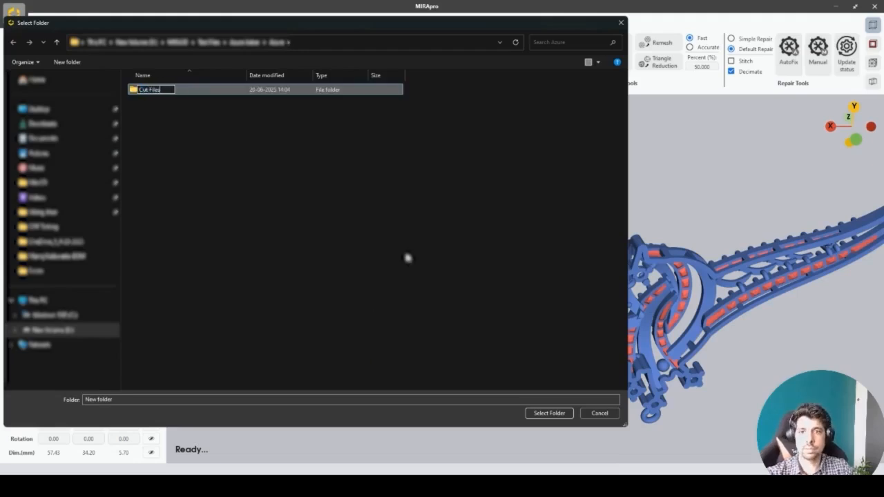
pyautogui.press('Return')
pyautogui.doubleClick(207, 90)
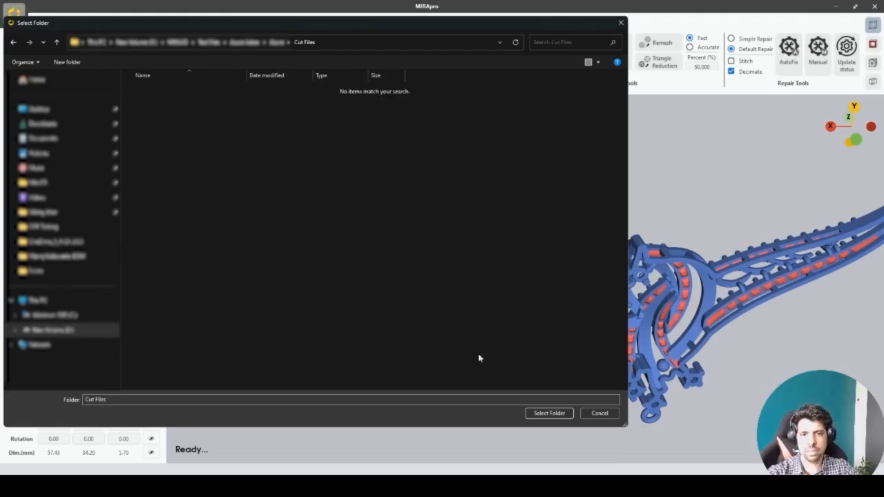
pyautogui.click(548, 413)
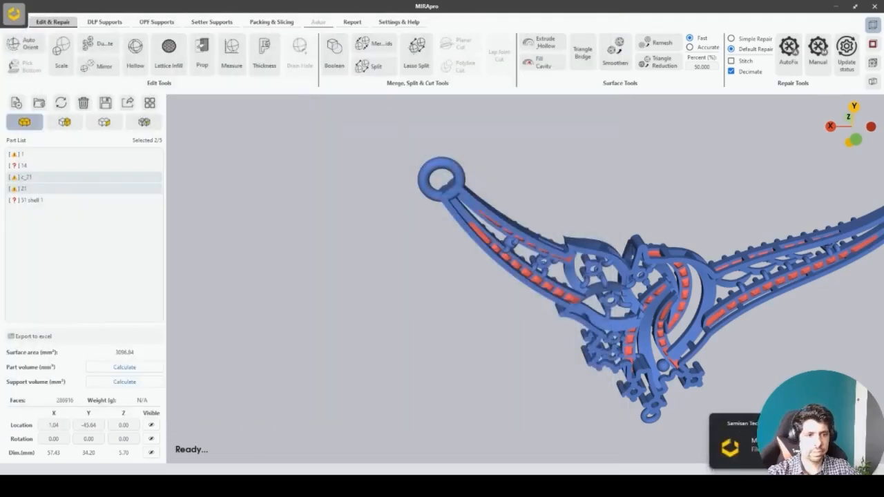
# Show all the jewellery parts straight from above and select every part in the list.
pyautogui.scroll(-5, 513, 283)
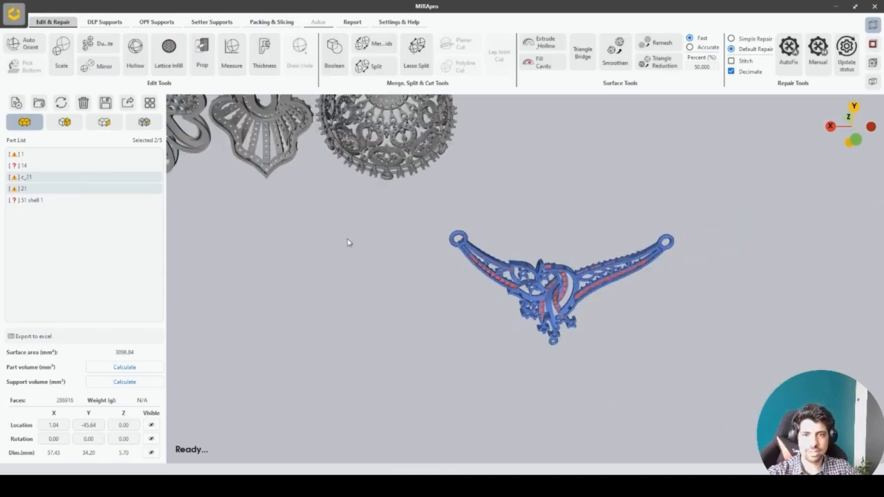
pyautogui.moveTo(348, 242); pyautogui.dragTo(405, 276, button='middle')
pyautogui.click(848, 118)
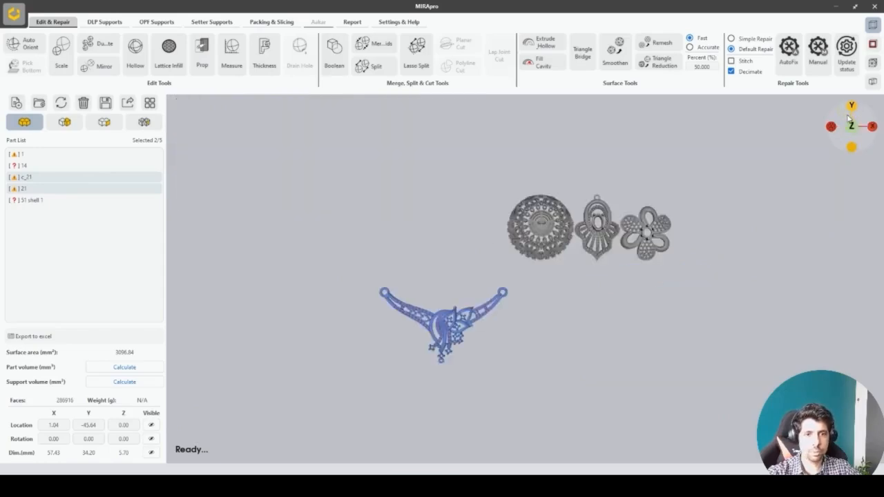
pyautogui.hotkey('ctrl', 'a')
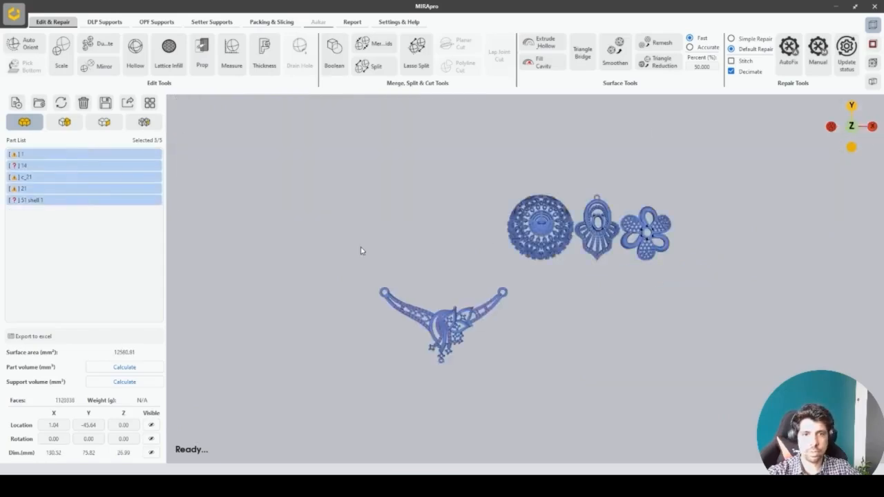